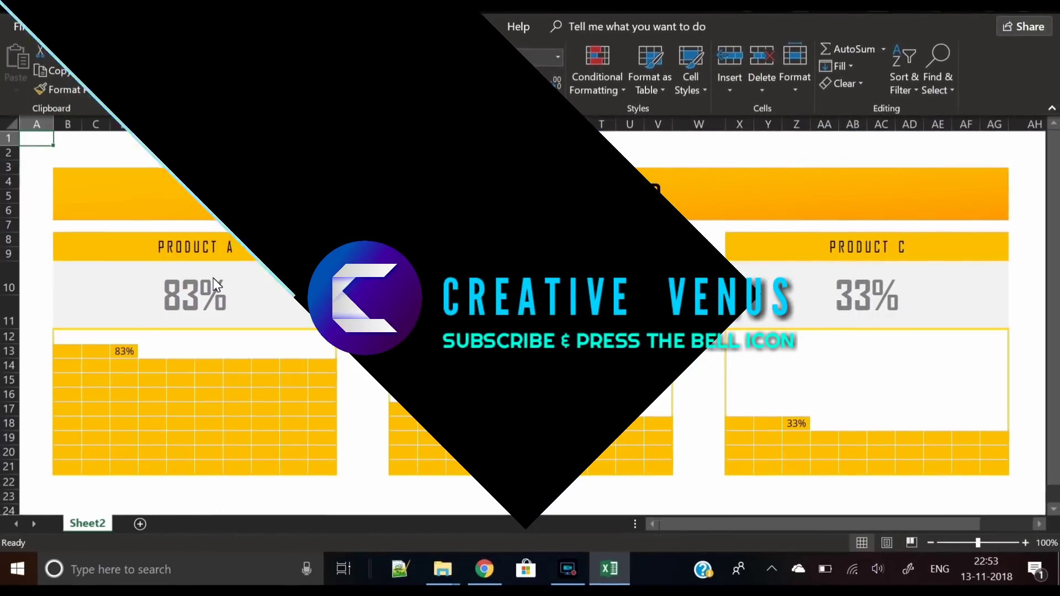
# Inspect each product card's percentage value and a cell inside its yellow grid
pyautogui.click(257, 306)
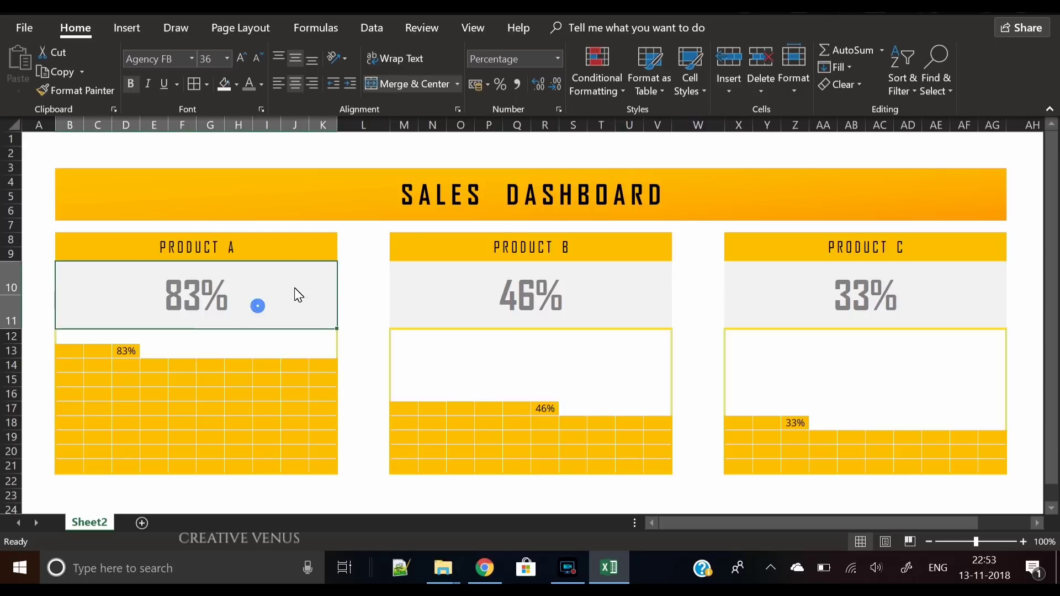
pyautogui.click(516, 299)
pyautogui.click(806, 309)
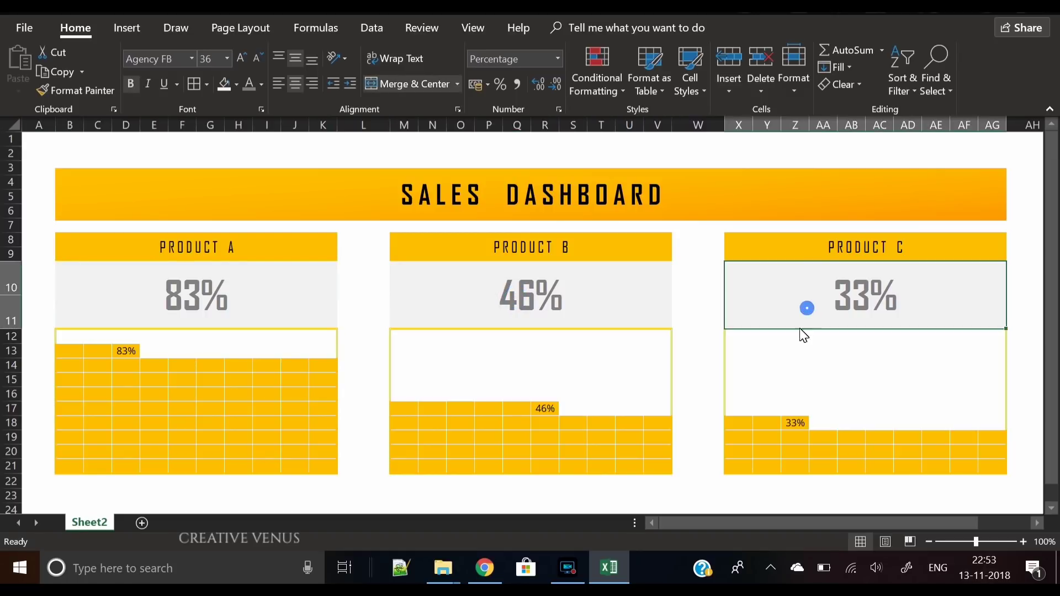
pyautogui.click(796, 368)
pyautogui.click(559, 370)
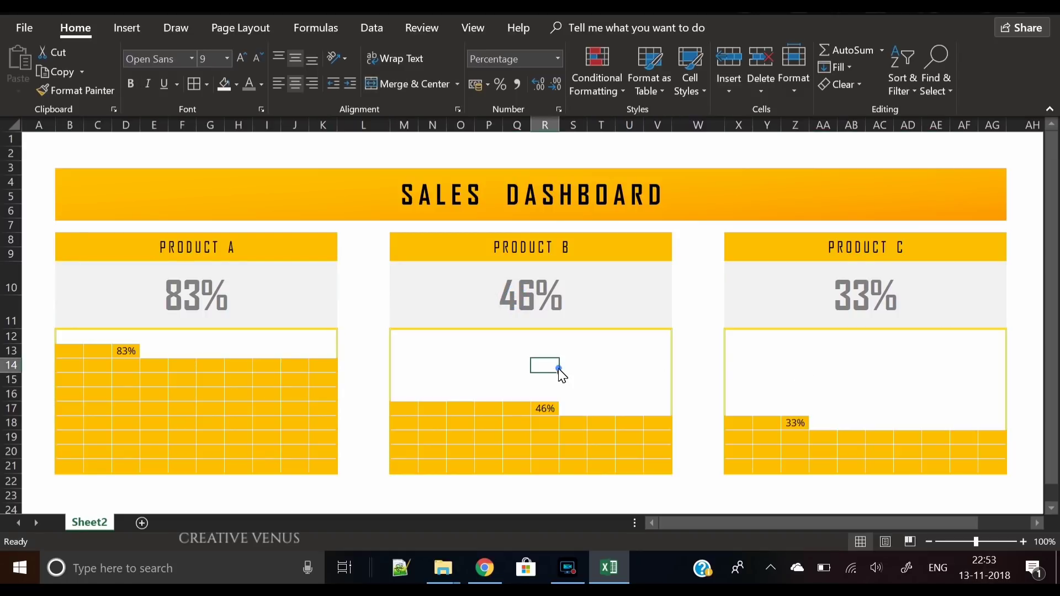
pyautogui.click(223, 353)
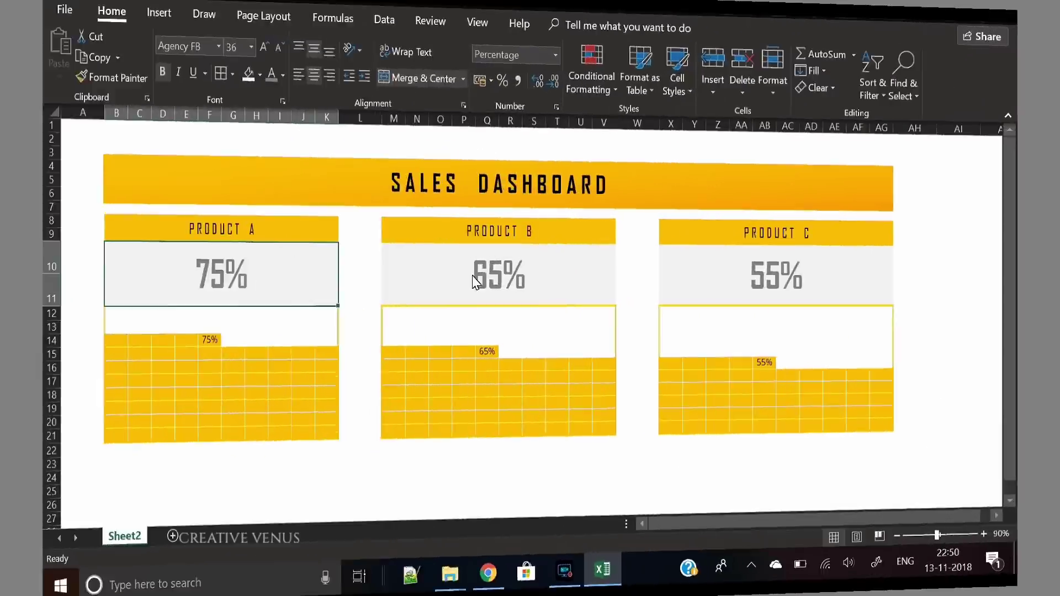
# Change Product B's percentage to 44% and Product A's to 77%
pyautogui.click(469, 276)
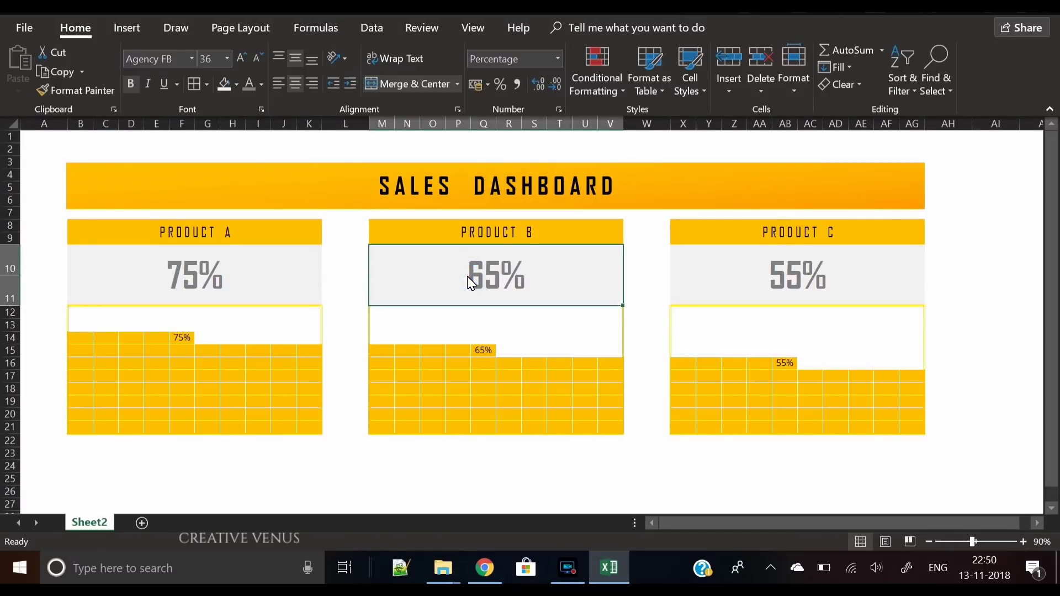
pyautogui.write('44')
pyautogui.press('Return')
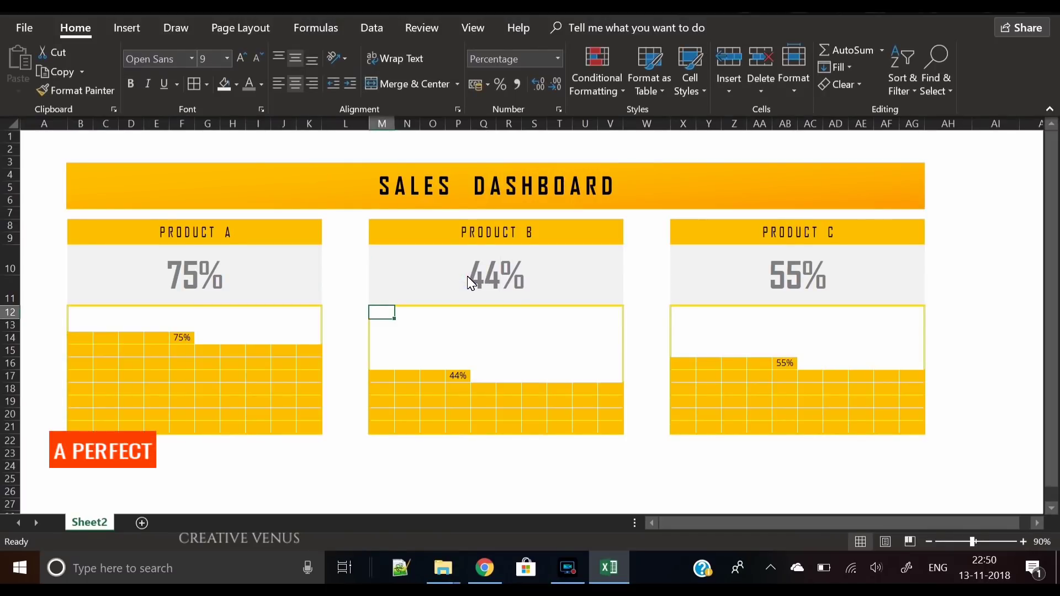
pyautogui.press('Up')
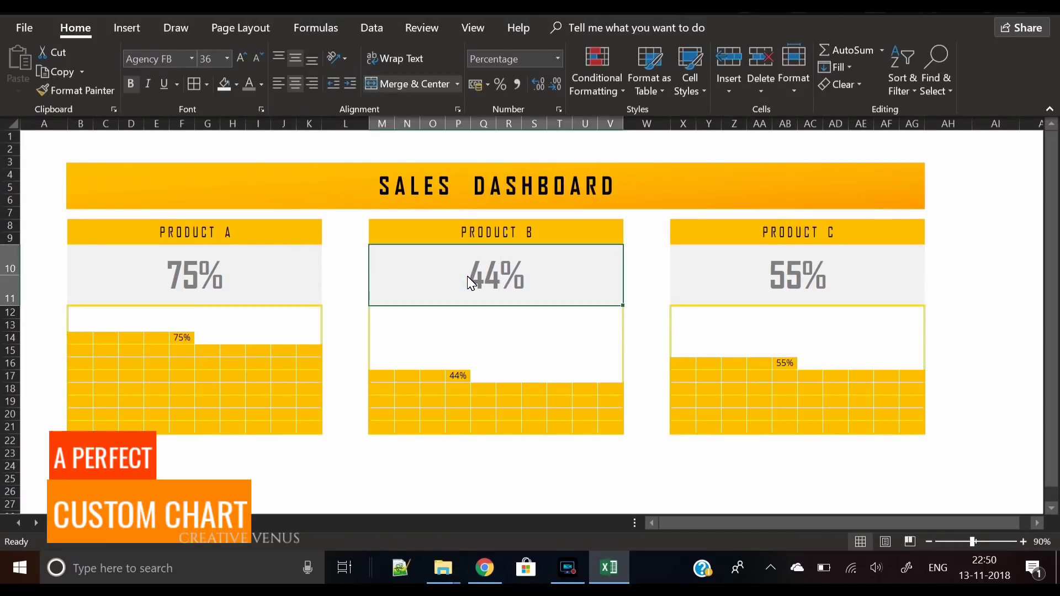
pyautogui.press('Left')
pyautogui.write('77')
pyautogui.press('Return')
pyautogui.press('Right')
# Set Product C's percentage to 90%, then change it to 58%
pyautogui.press('Right')
pyautogui.press('Right')
pyautogui.press('Right')
pyautogui.press('Up')
pyautogui.press('Right')
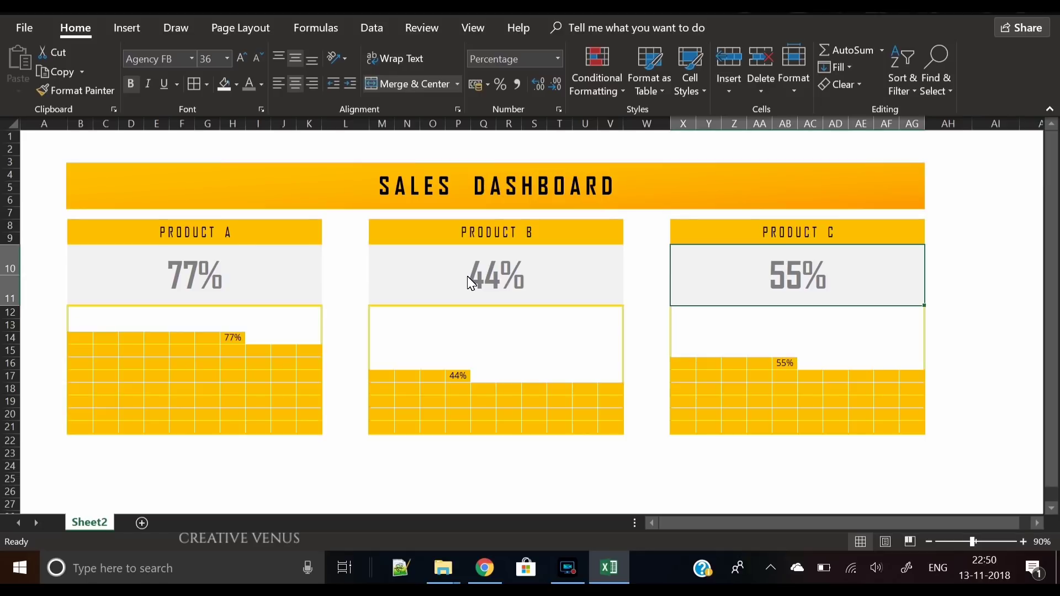
pyautogui.write('90')
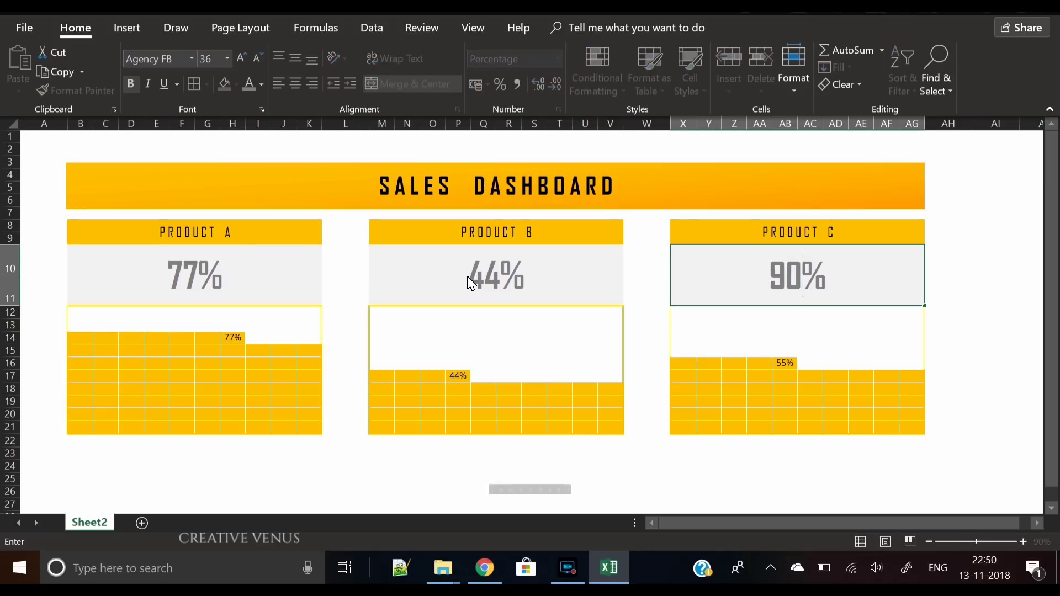
pyautogui.press('Return')
pyautogui.press('Up')
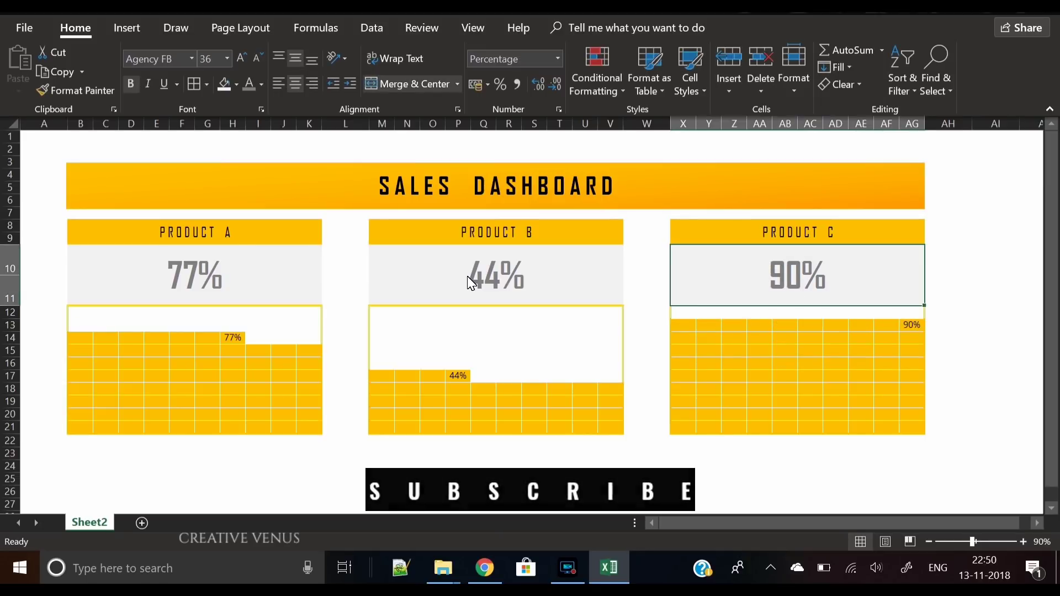
pyautogui.write('58')
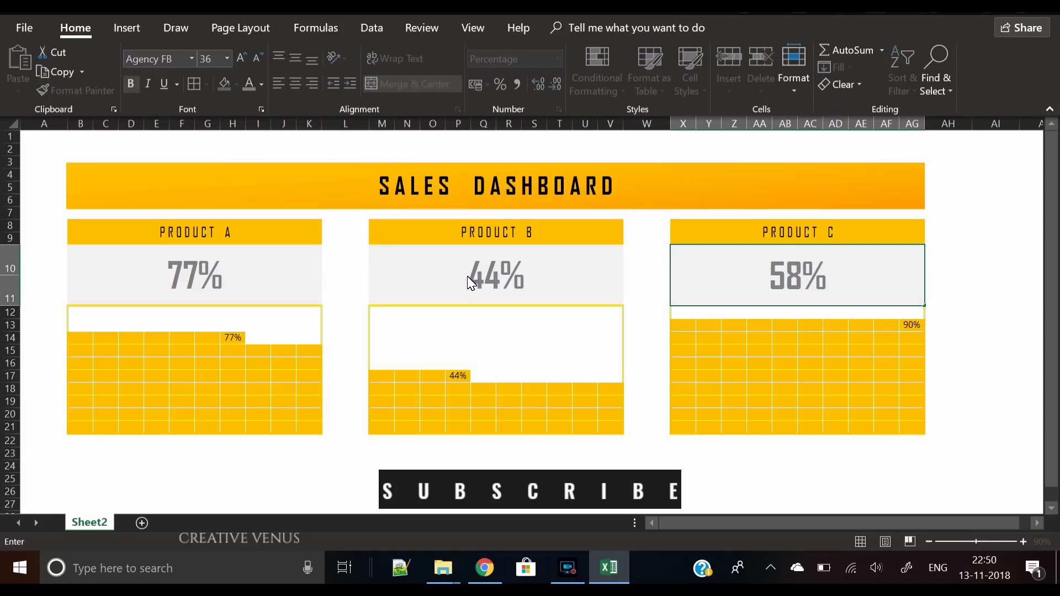
pyautogui.press('Return')
# Change Product B's percentage to 35% and Product A's to 94%
pyautogui.press('Left')
pyautogui.press('Up')
pyautogui.press('Left')
pyautogui.press('Left')
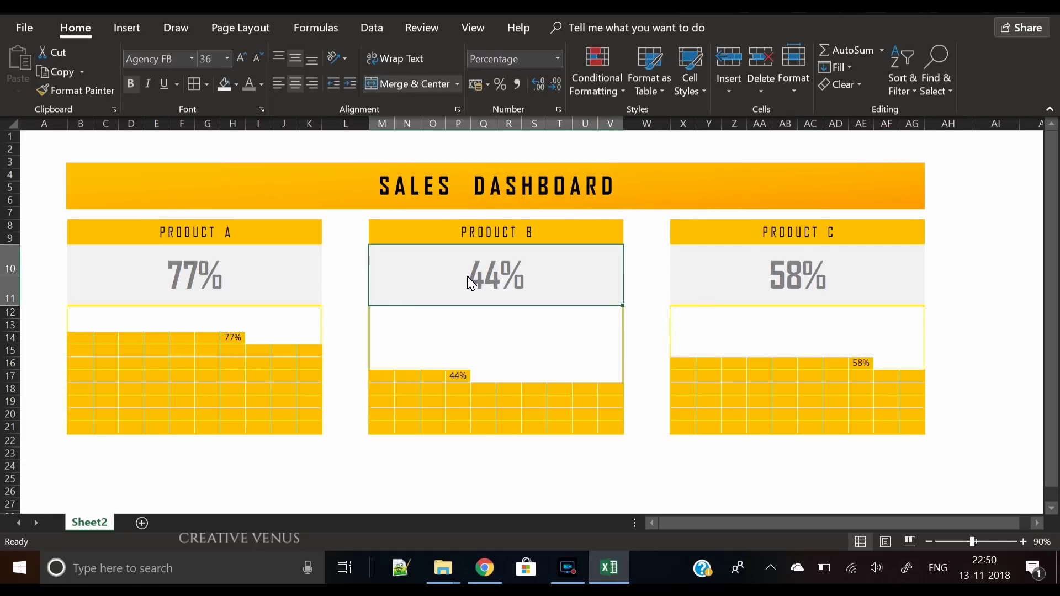
pyautogui.press('Right')
pyautogui.write('35')
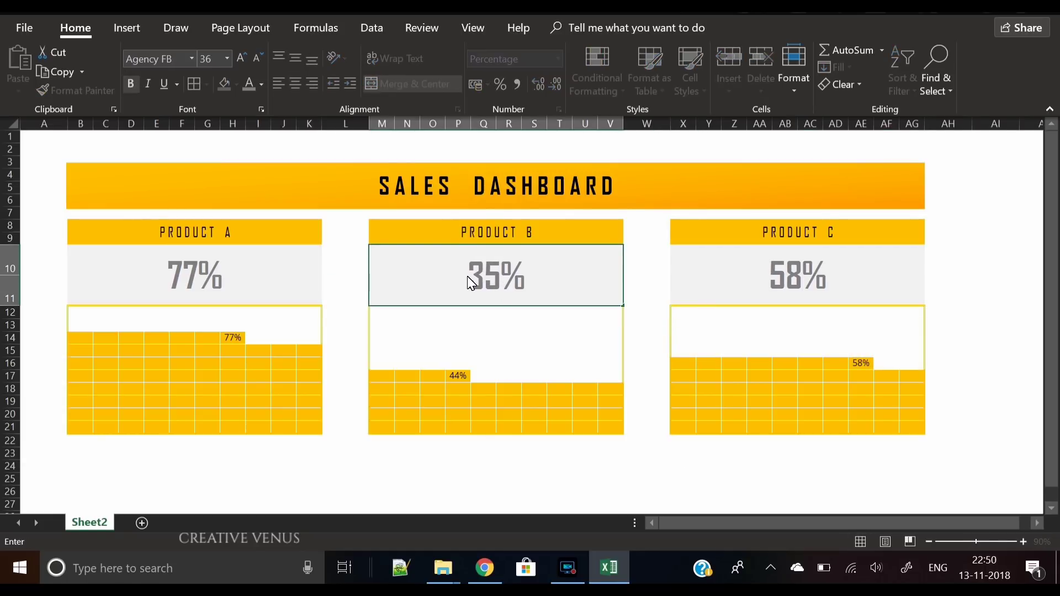
pyautogui.press('Return')
pyautogui.press('Up')
pyautogui.press('Left')
pyautogui.press('Left')
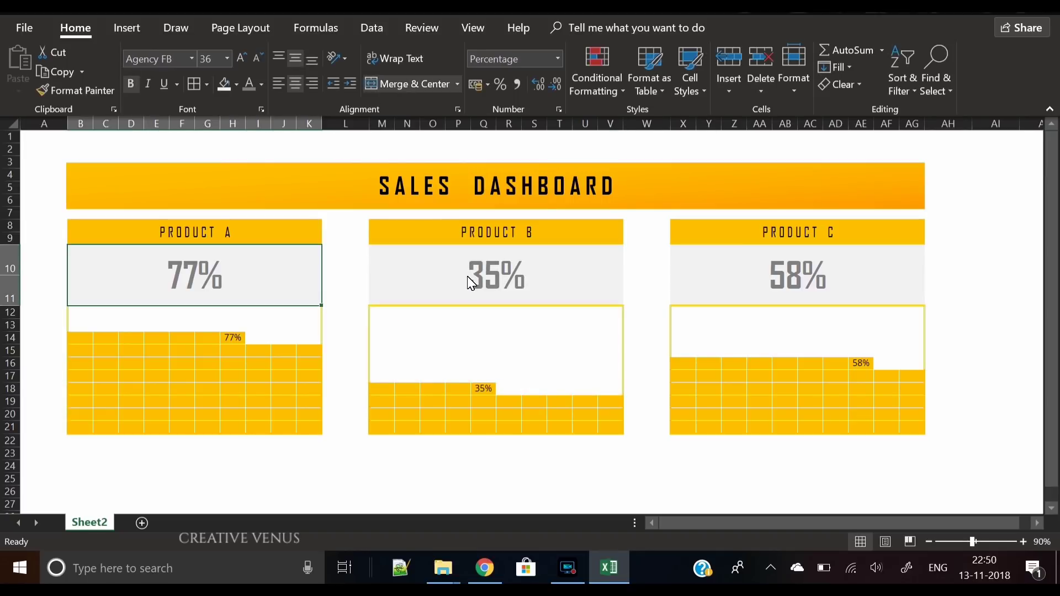
pyautogui.write('94')
pyautogui.press('Return')
# Enter the final percentages: Product A 83%, Product B 46%, Product C 33%
pyautogui.press('Up')
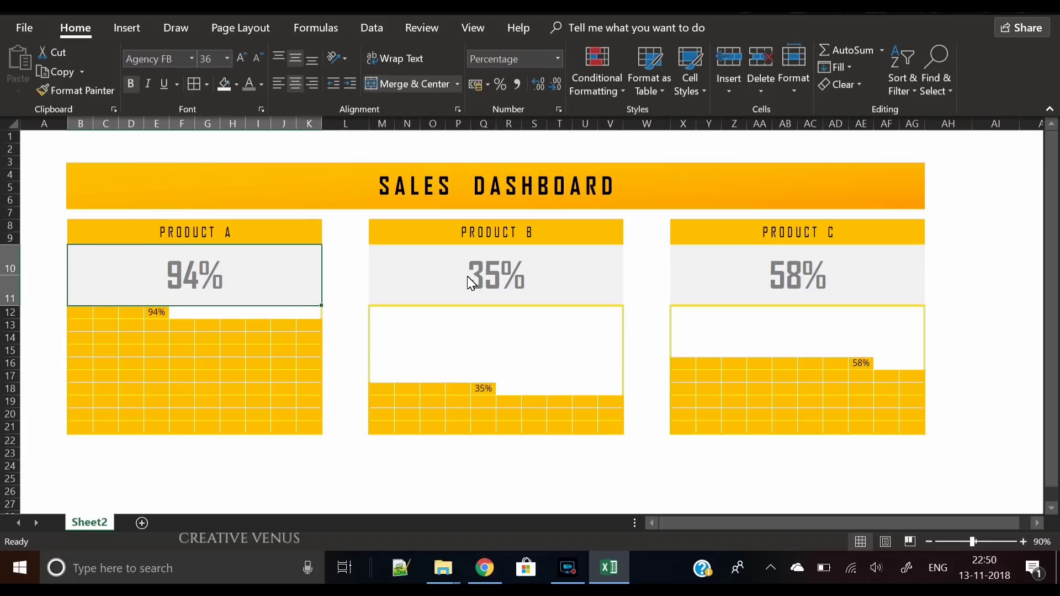
pyautogui.write('8')
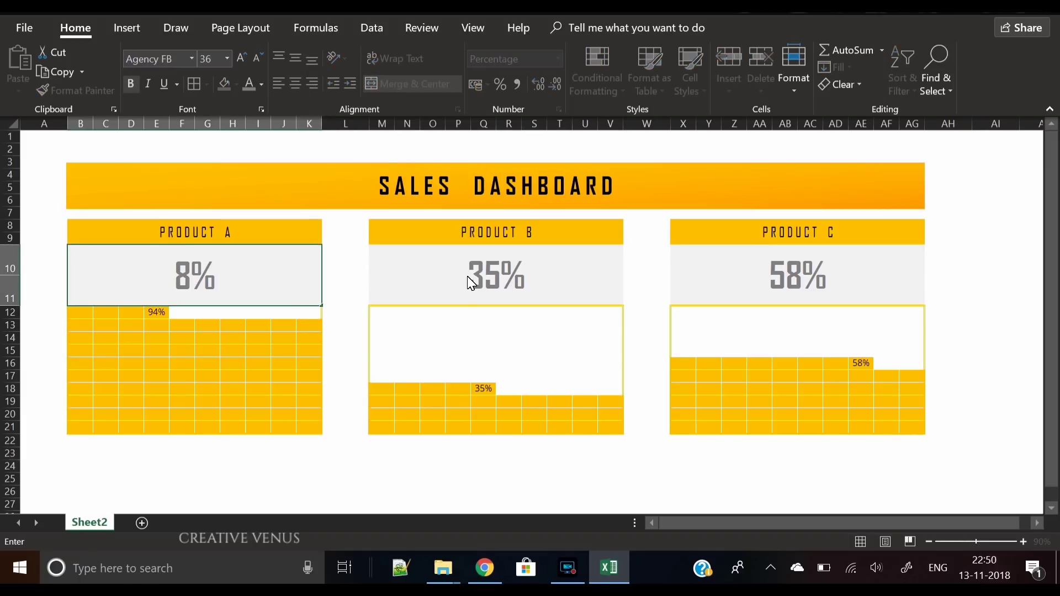
pyautogui.write('3')
pyautogui.press('Tab')
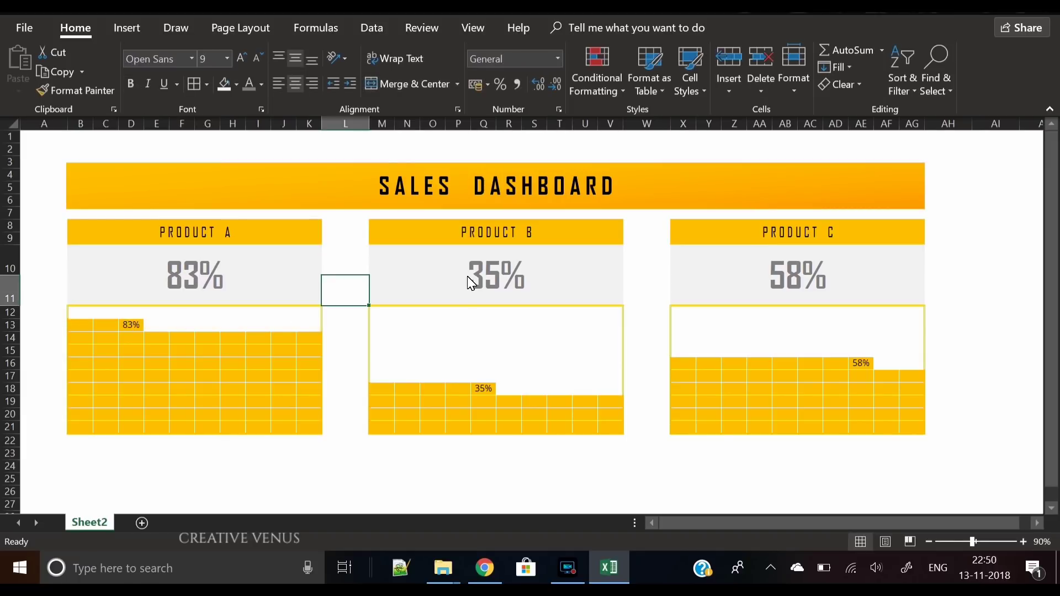
pyautogui.press('Tab')
pyautogui.write('4')
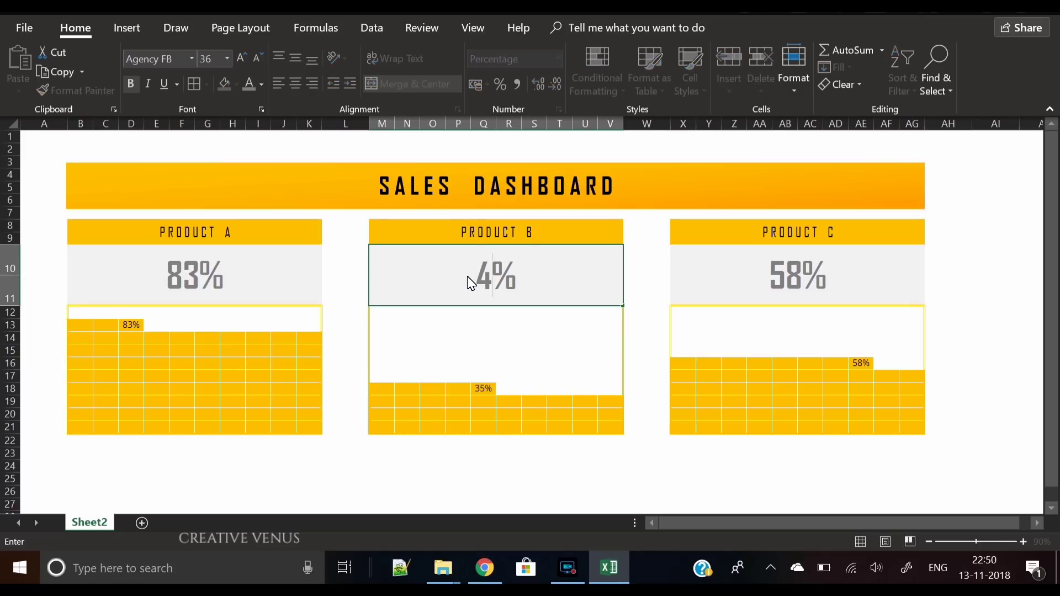
pyautogui.write('6')
pyautogui.press('Return')
pyautogui.press('Up')
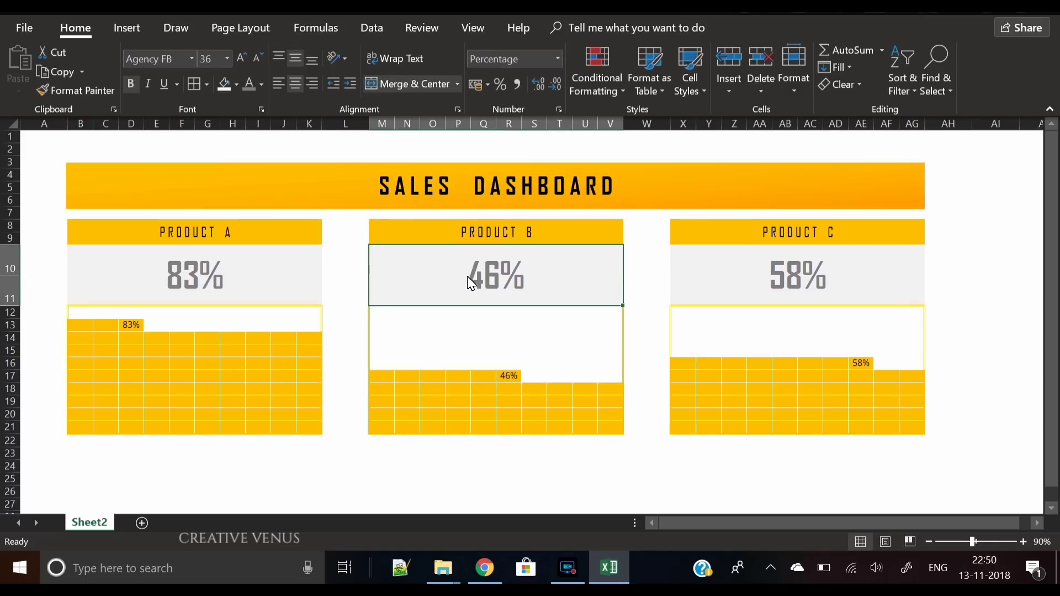
pyautogui.press('Tab')
pyautogui.press('Tab')
pyautogui.write('33')
pyautogui.press('Return')
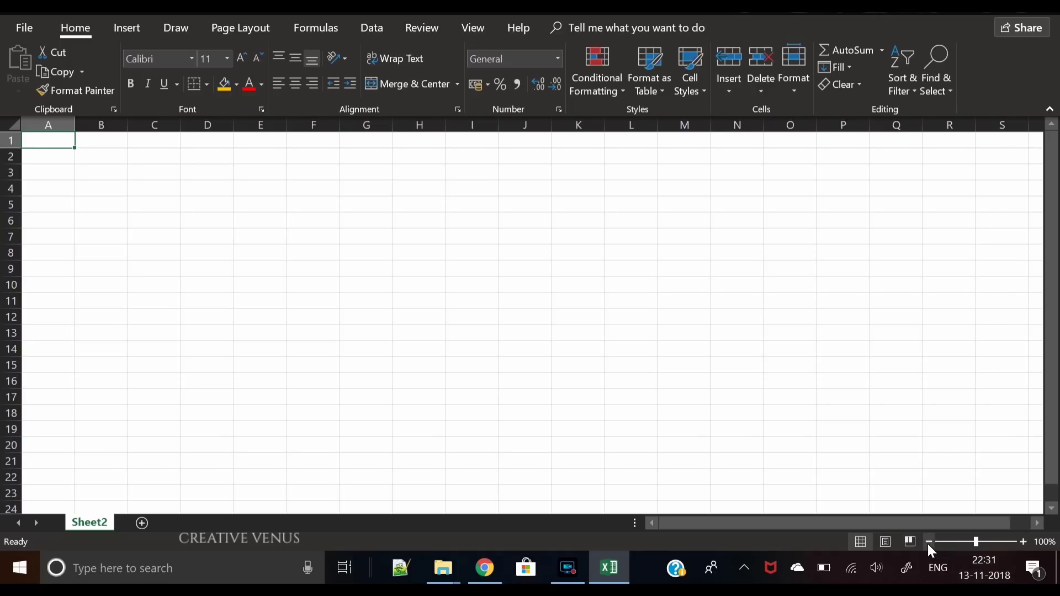
# Zoom the sheet to 80% and set columns B through K to a width of 4
pyautogui.click(929, 542)
pyautogui.click(929, 542)
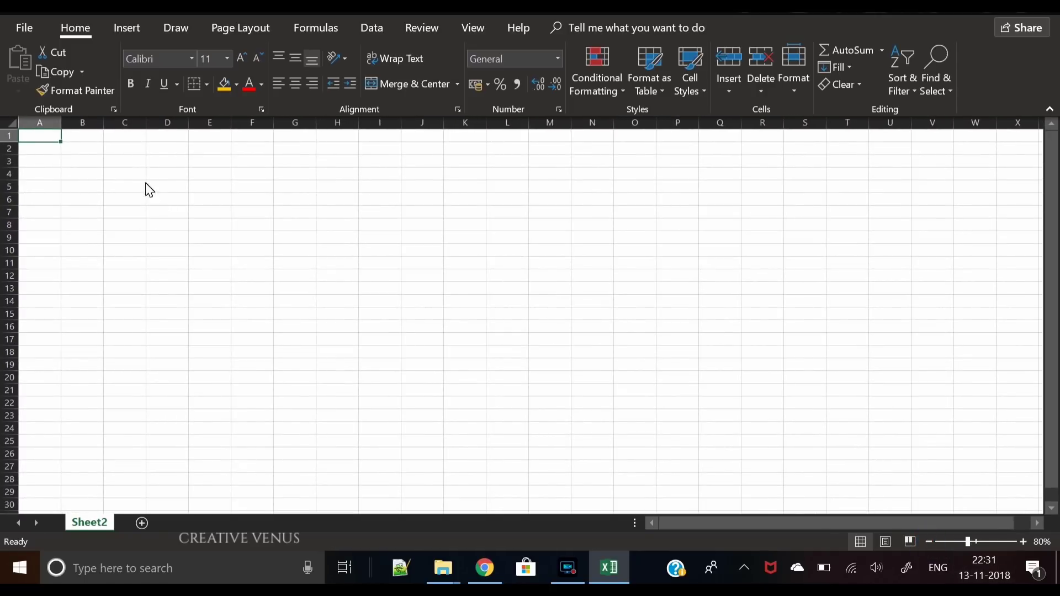
pyautogui.moveTo(132, 162); pyautogui.dragTo(225, 177)
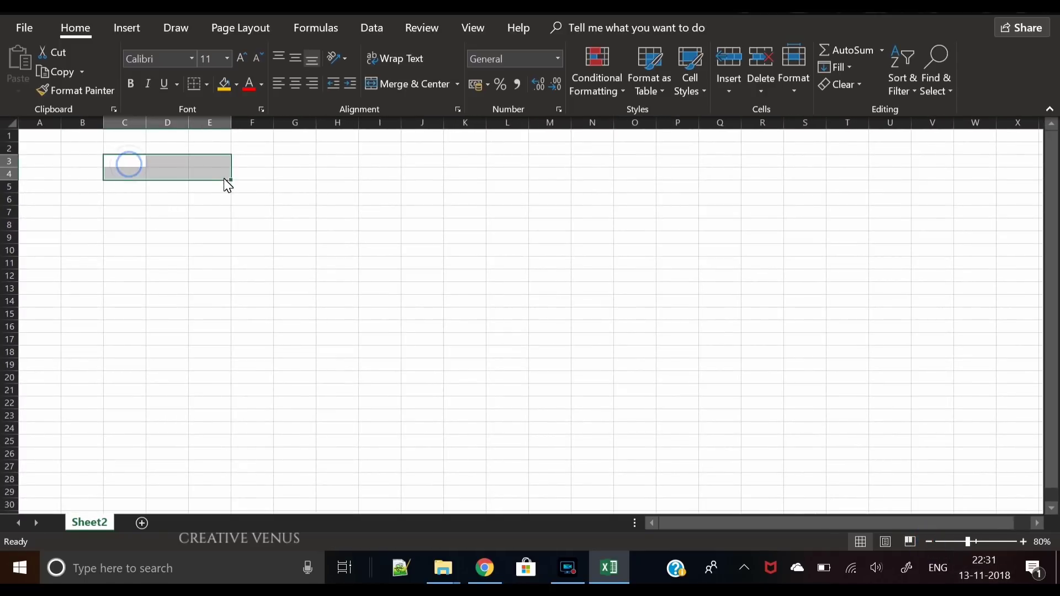
pyautogui.click(119, 130)
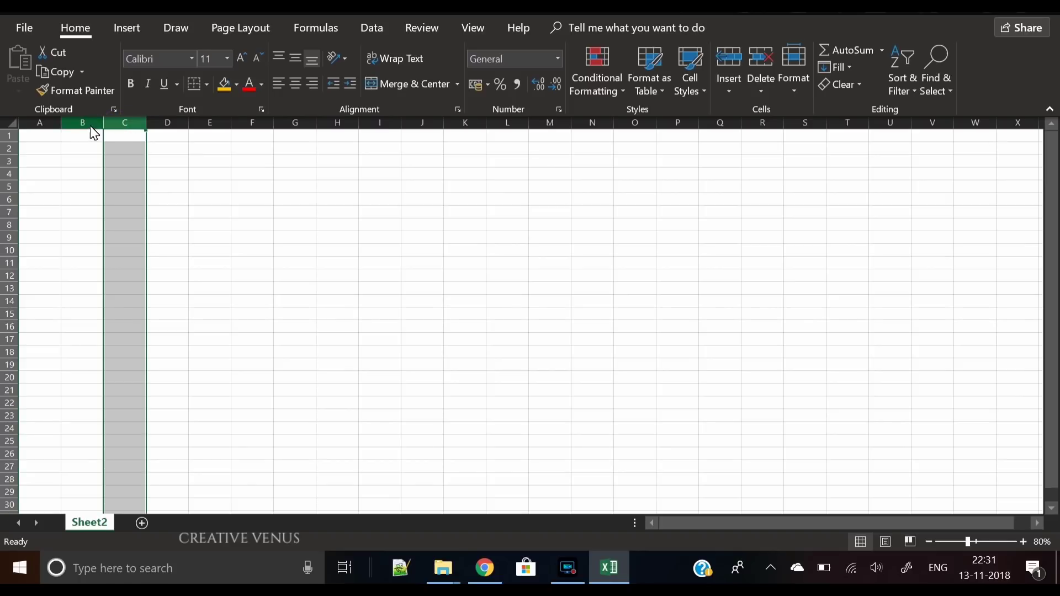
pyautogui.moveTo(91, 126); pyautogui.dragTo(456, 133)
pyautogui.rightClick(453, 126)
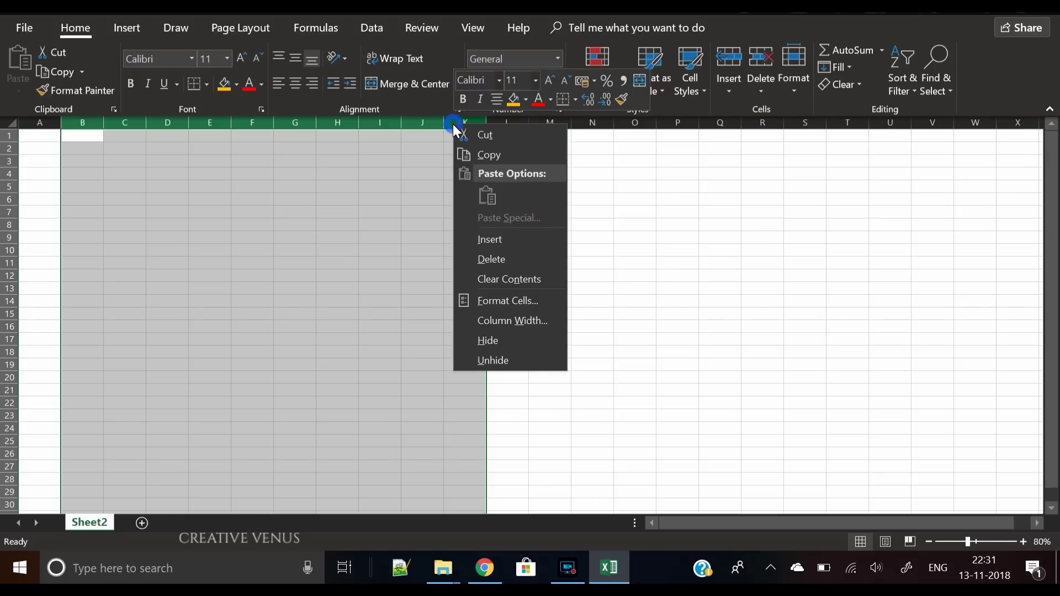
pyautogui.click(508, 320)
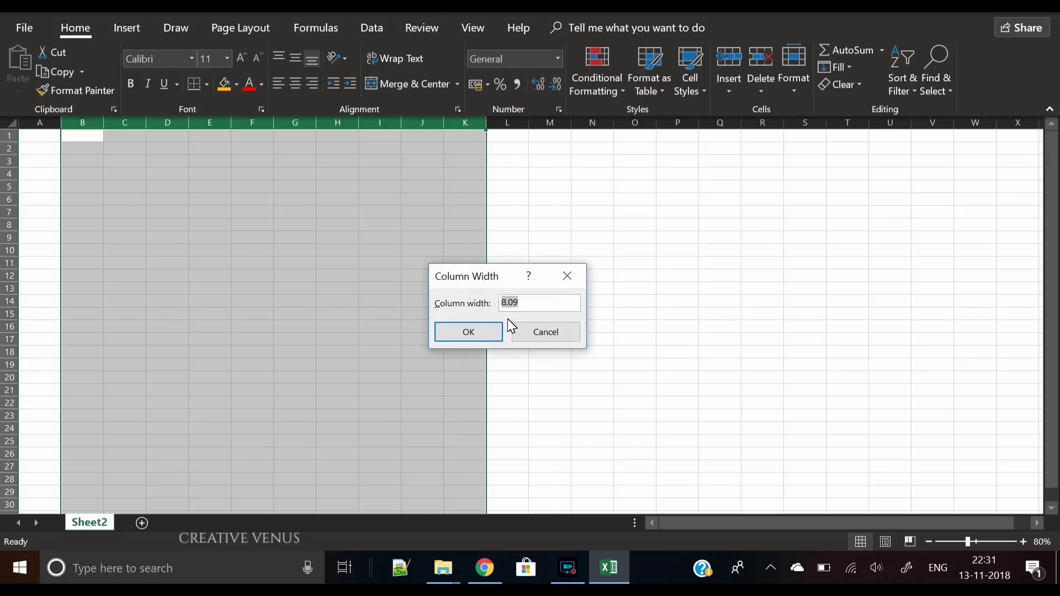
pyautogui.write('4')
pyautogui.press('Return')
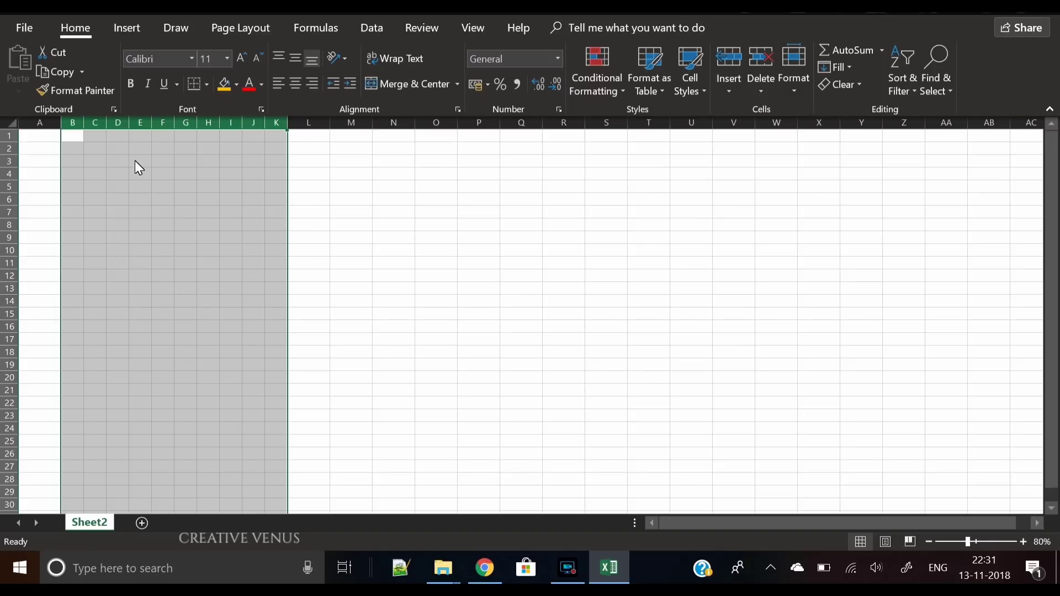
# Merge B5:K6 into one title band filled gold
pyautogui.click(111, 190)
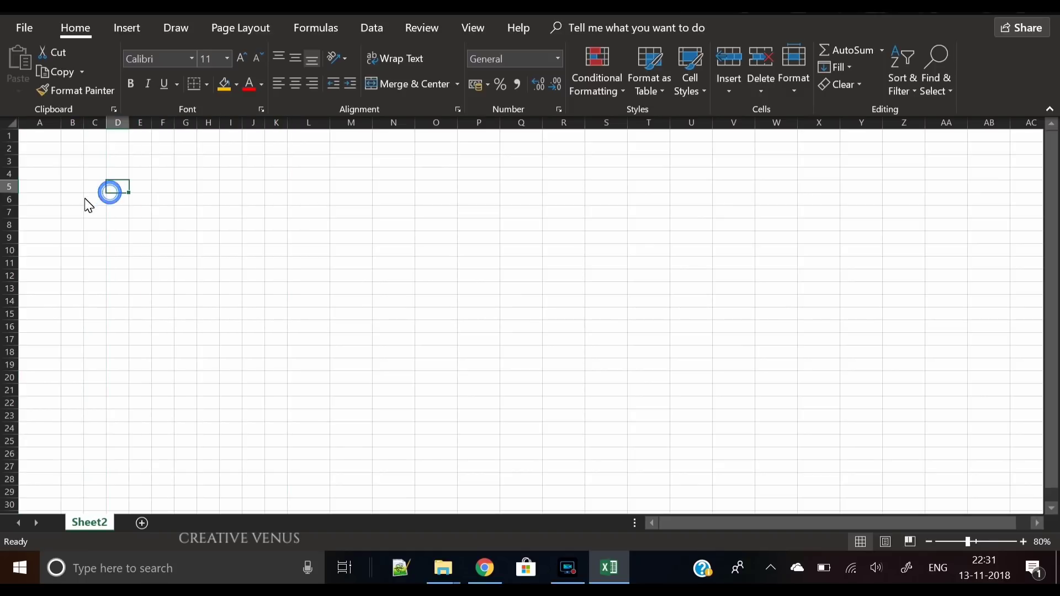
pyautogui.moveTo(73, 186); pyautogui.dragTo(285, 211)
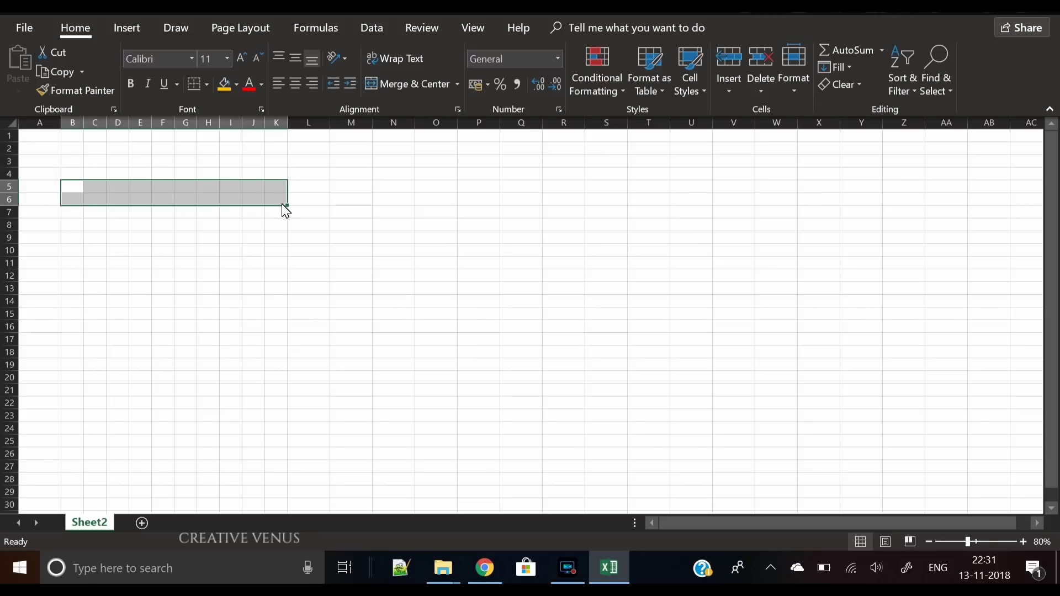
pyautogui.click(396, 83)
pyautogui.click(225, 84)
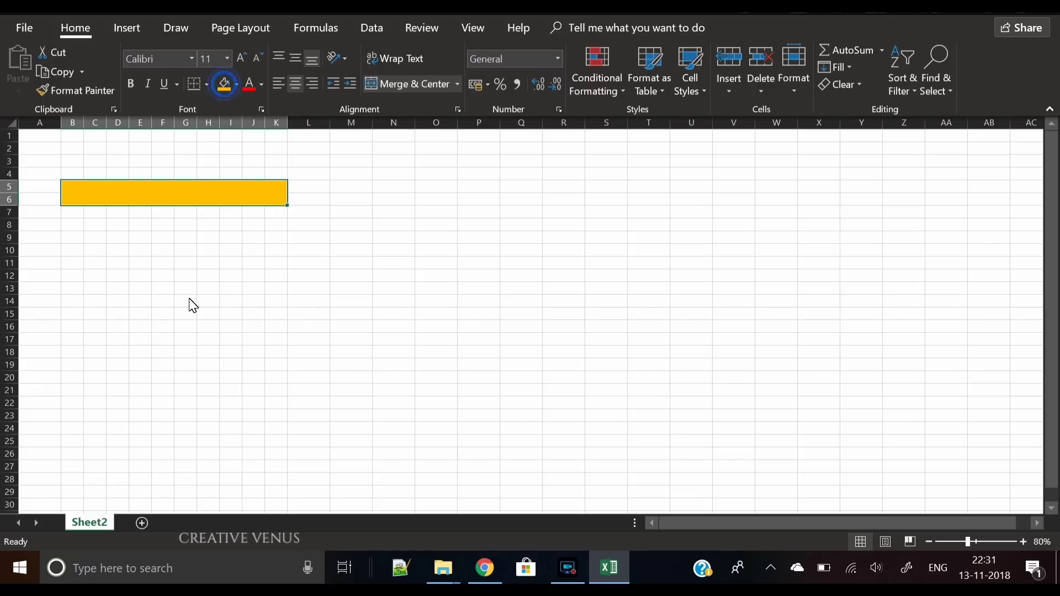
pyautogui.click(184, 299)
# Merge B7:K8 into one band and fill it light grey
pyautogui.click(71, 212)
pyautogui.moveTo(71, 212); pyautogui.dragTo(288, 228)
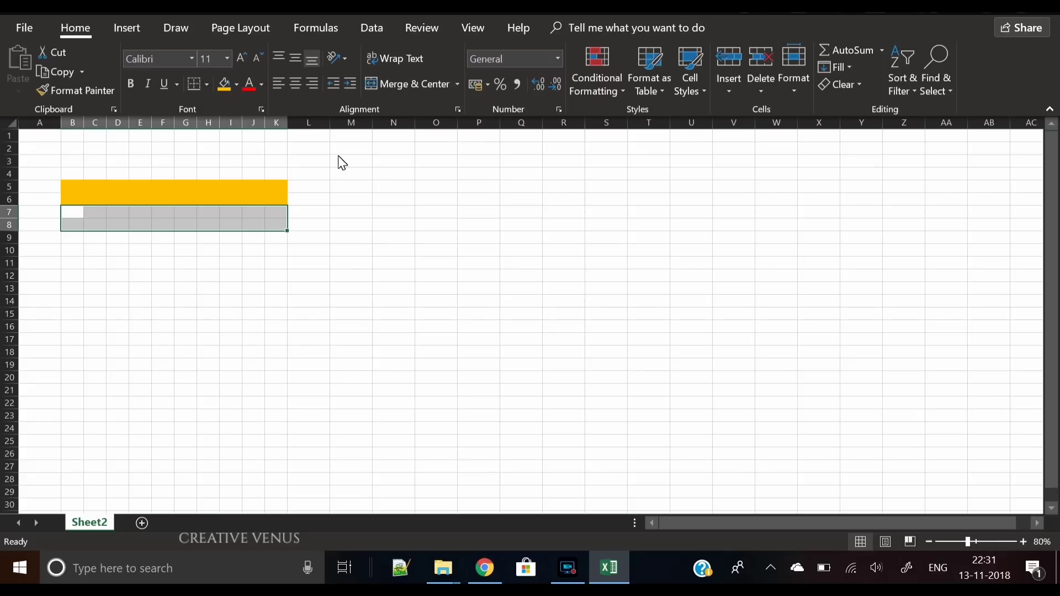
pyautogui.click(402, 86)
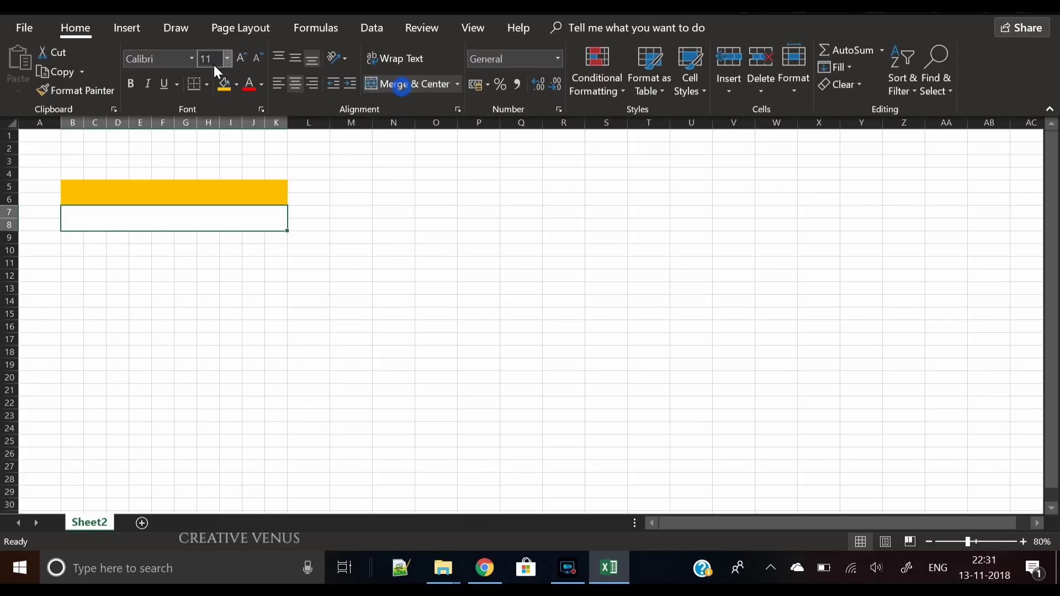
pyautogui.click(236, 86)
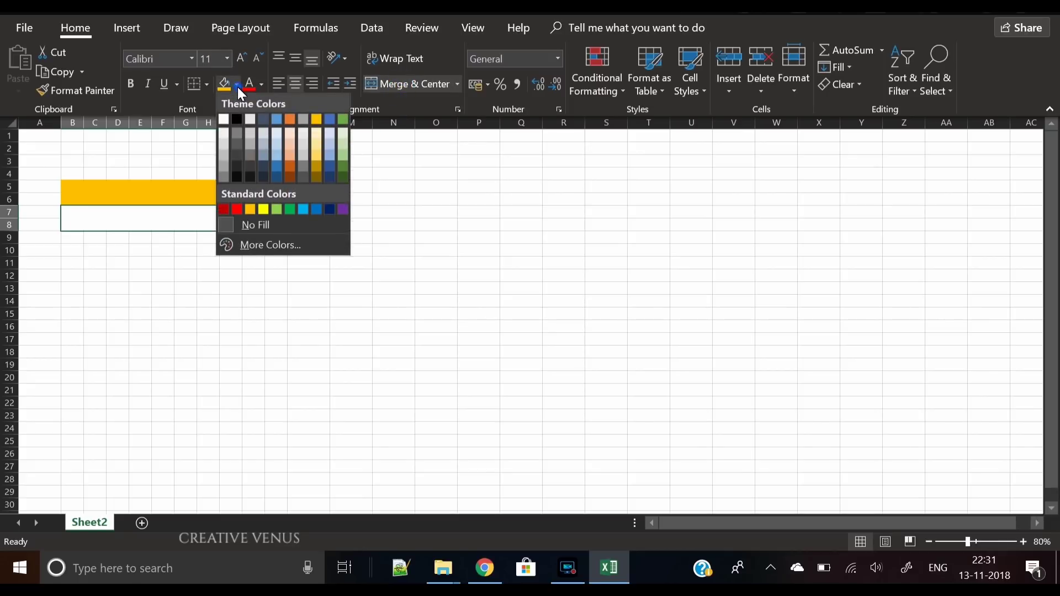
pyautogui.click(222, 133)
pyautogui.click(369, 327)
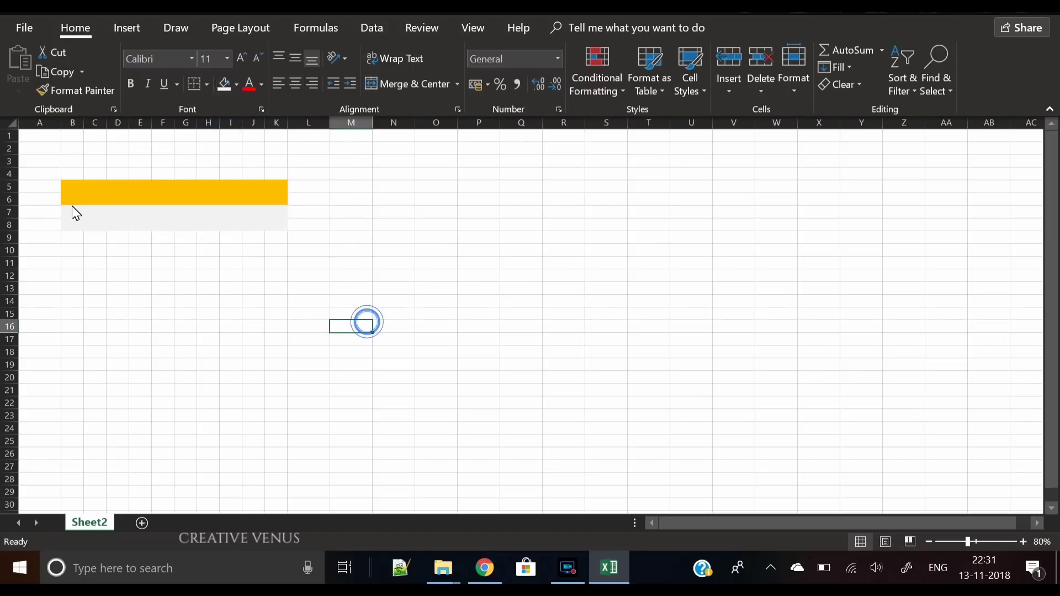
# Give the block B9:K18 a bottom border in gold line colour
pyautogui.moveTo(89, 188); pyautogui.dragTo(92, 295)
pyautogui.moveTo(76, 239)
pyautogui.mouseDown()
pyautogui.moveTo(80, 360)
pyautogui.moveTo(67, 351)
pyautogui.moveTo(261, 289)
pyautogui.moveTo(279, 272)
pyautogui.moveTo(272, 194)
pyautogui.moveTo(278, 290)
pyautogui.moveTo(276, 240)
pyautogui.mouseUp()
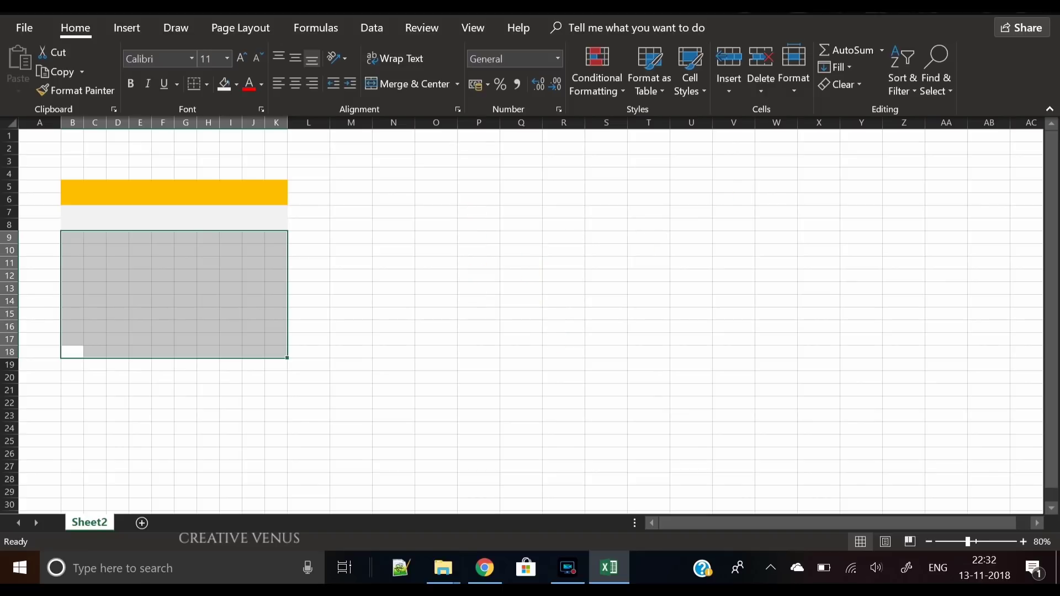
pyautogui.click(207, 85)
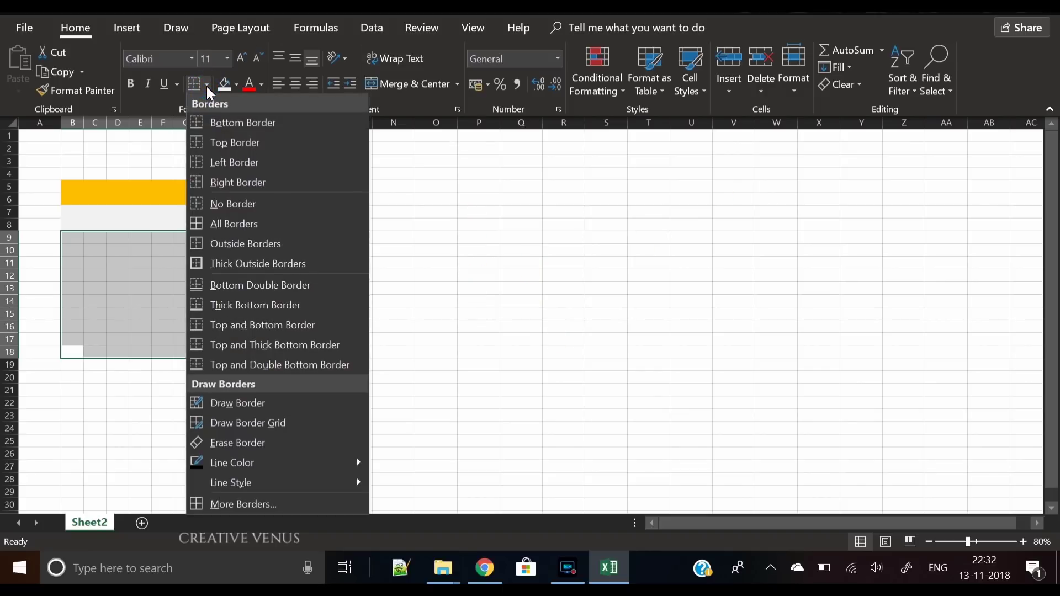
pyautogui.moveTo(262, 470)
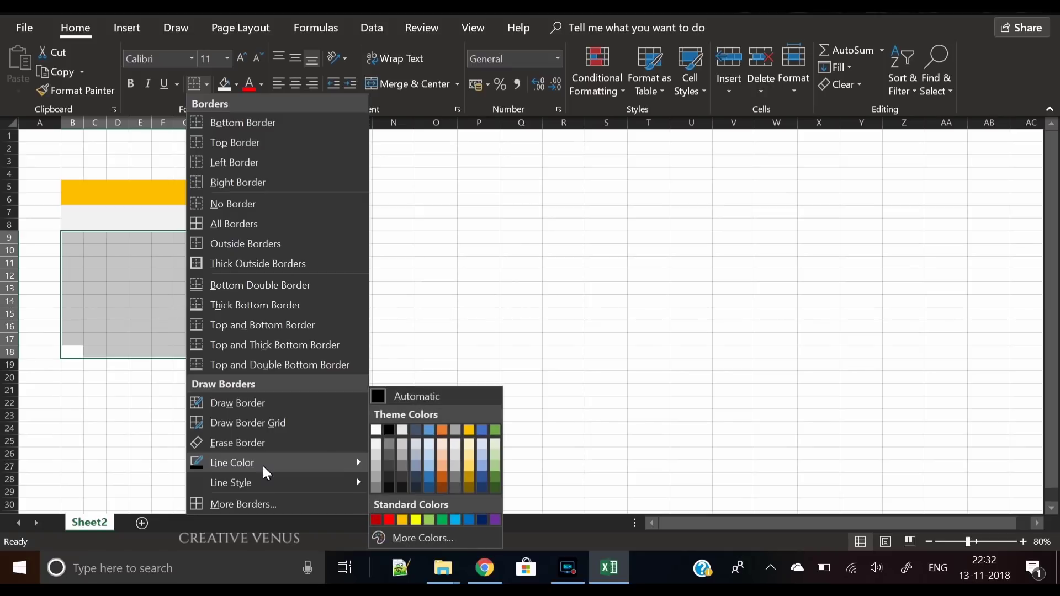
pyautogui.click(472, 433)
pyautogui.click(208, 87)
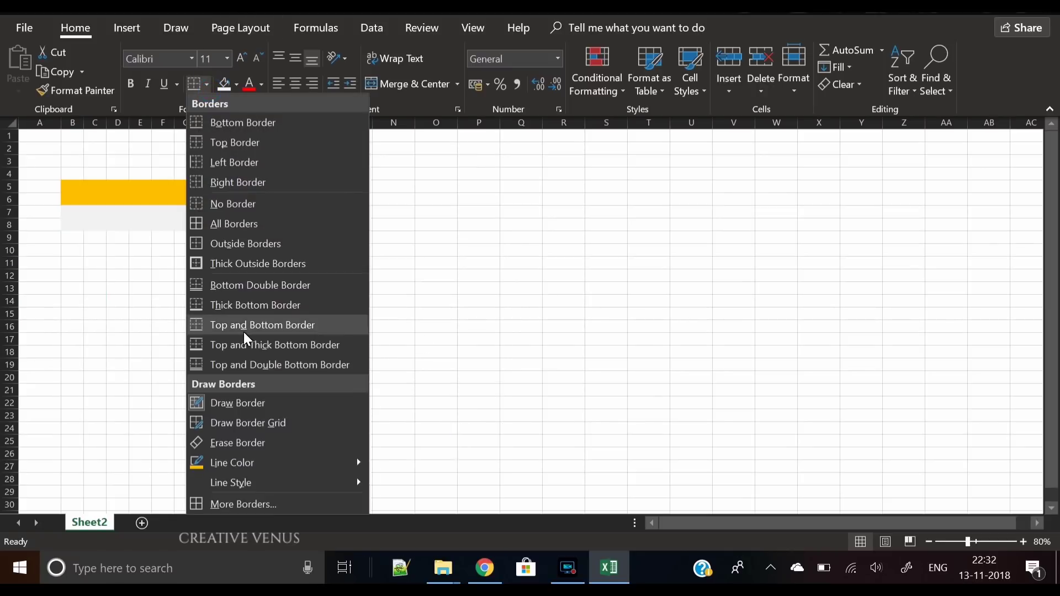
pyautogui.click(220, 287)
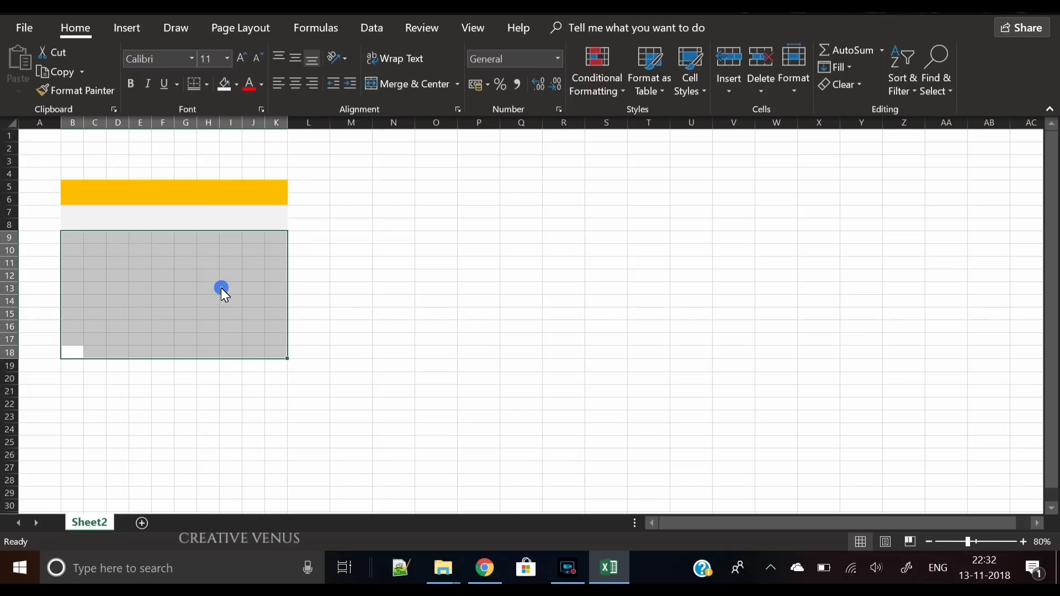
pyautogui.click(370, 329)
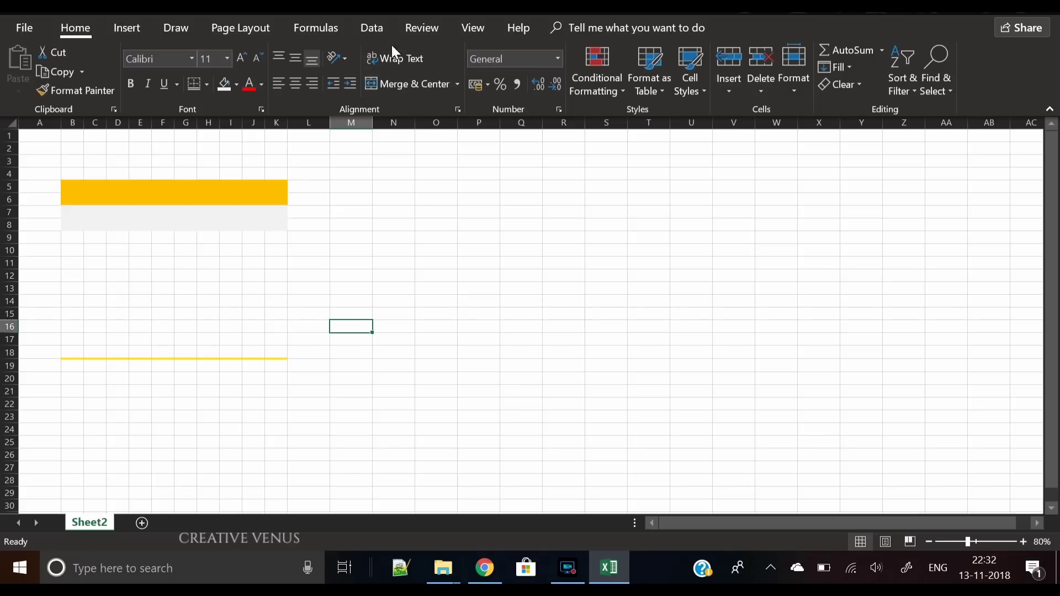
# Turn off worksheet gridlines, then select the whole sheet from the Home tab
pyautogui.click(469, 30)
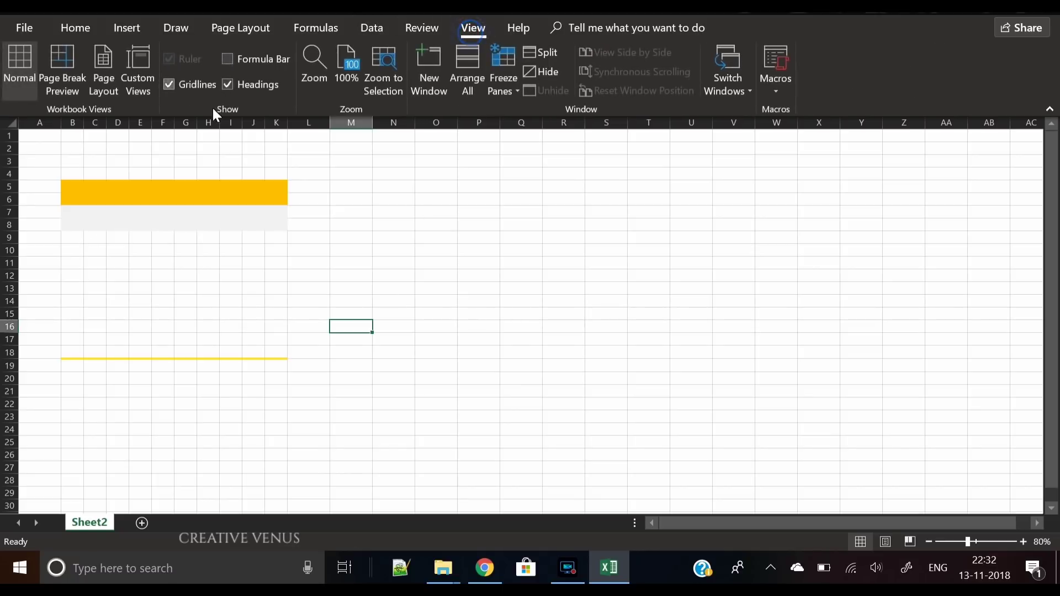
pyautogui.click(171, 84)
pyautogui.click(324, 315)
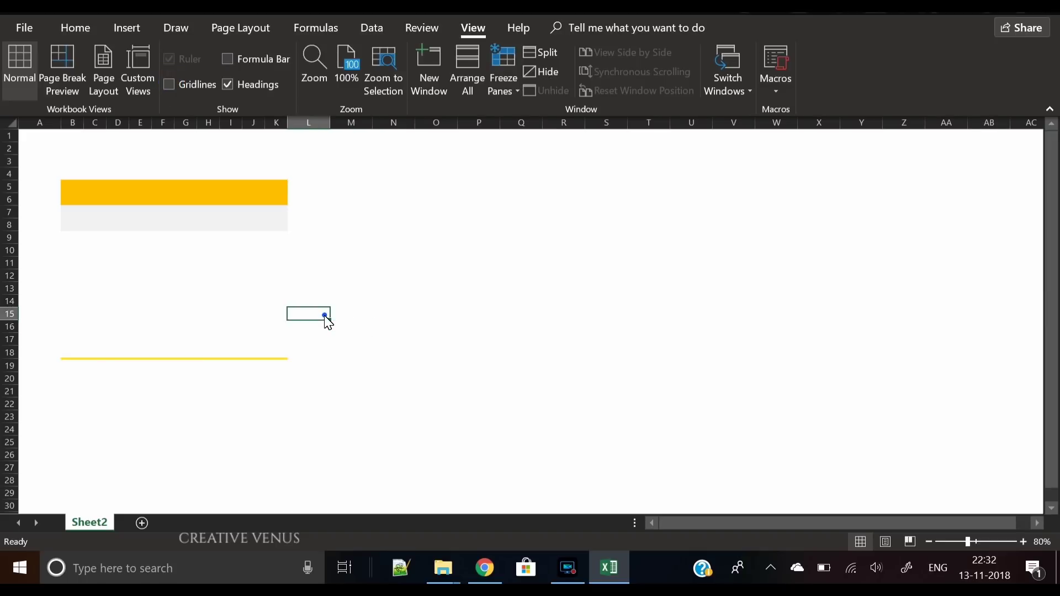
pyautogui.moveTo(71, 238); pyautogui.dragTo(74, 249)
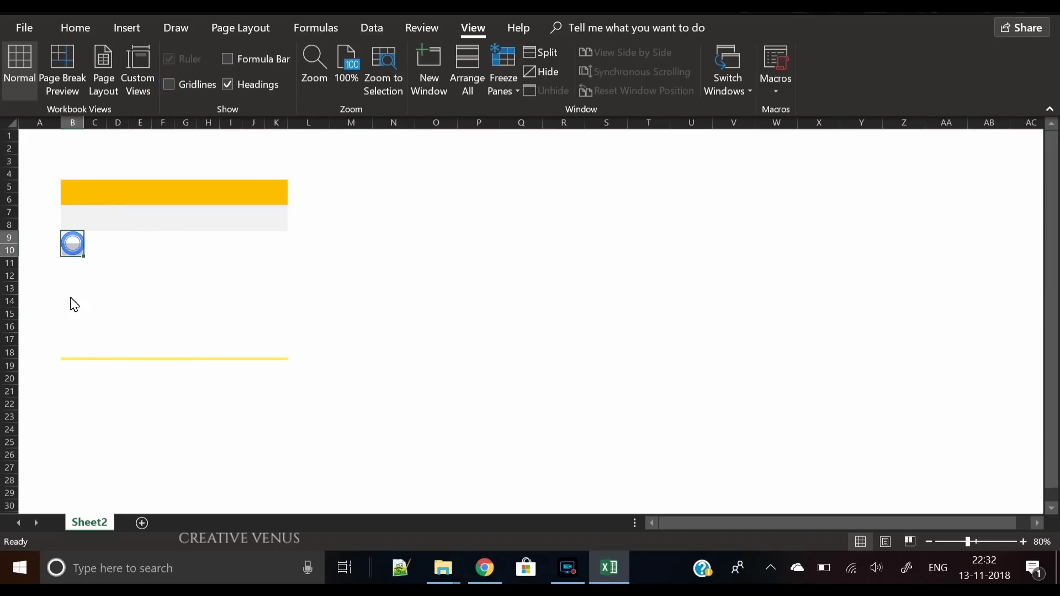
pyautogui.click(69, 354)
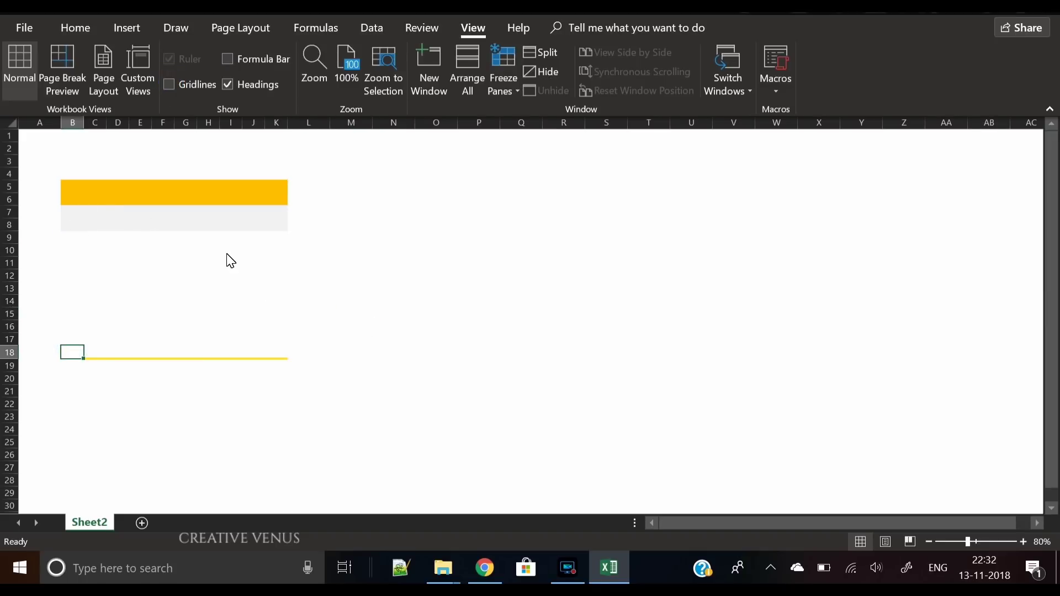
pyautogui.click(73, 26)
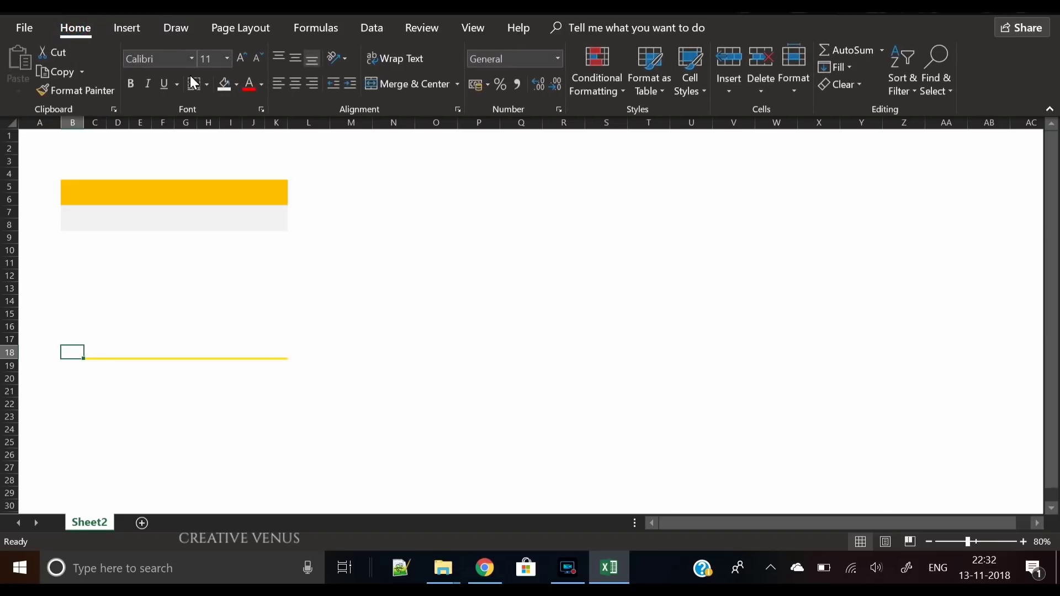
pyautogui.click(8, 127)
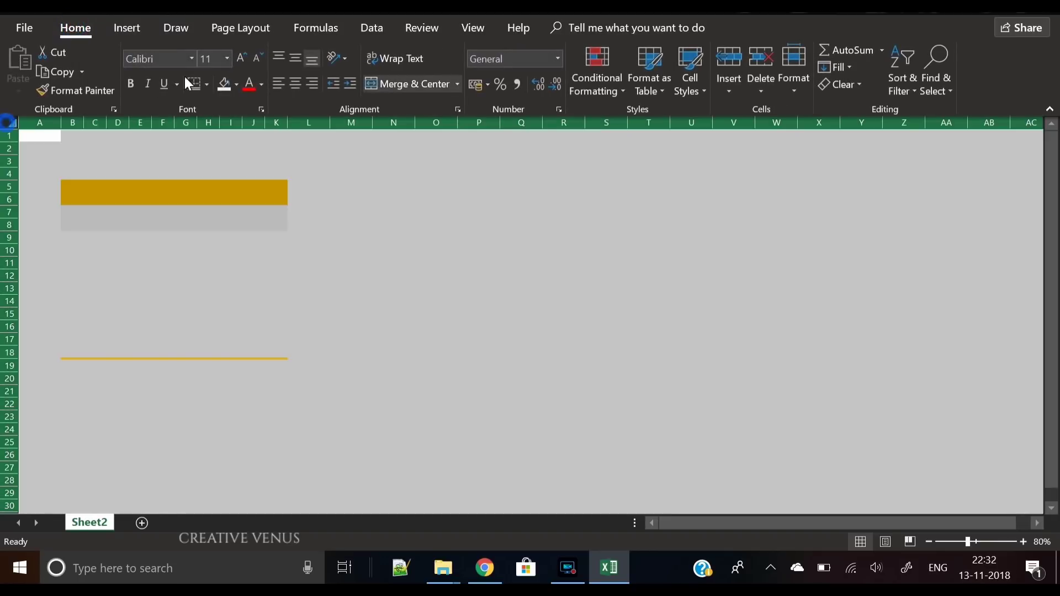
# Set the whole sheet's font to Agency FB
pyautogui.click(160, 60)
pyautogui.write('Agency FB')
pyautogui.press('Return')
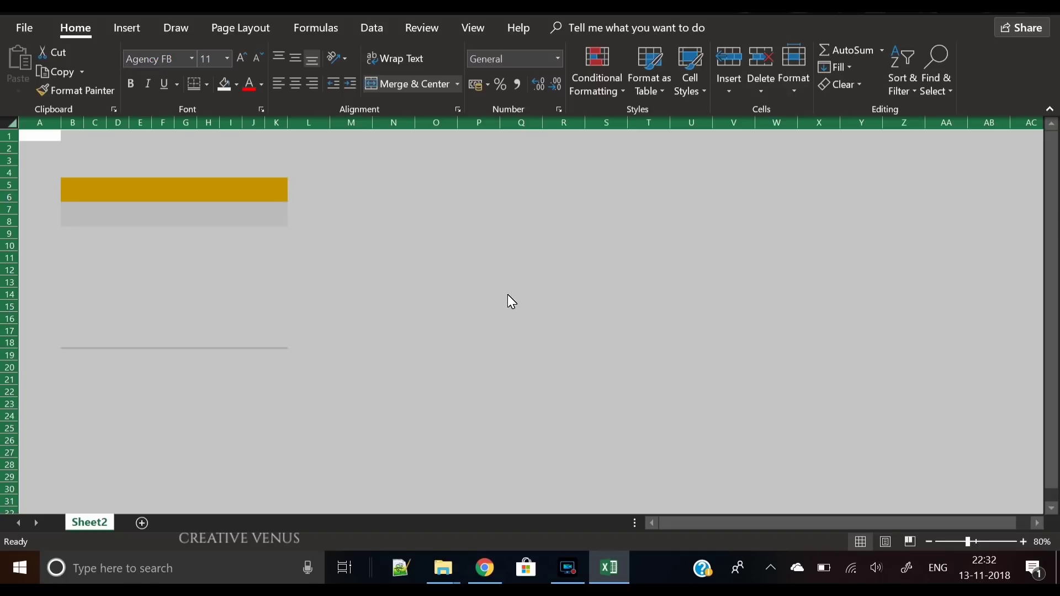
pyautogui.click(399, 263)
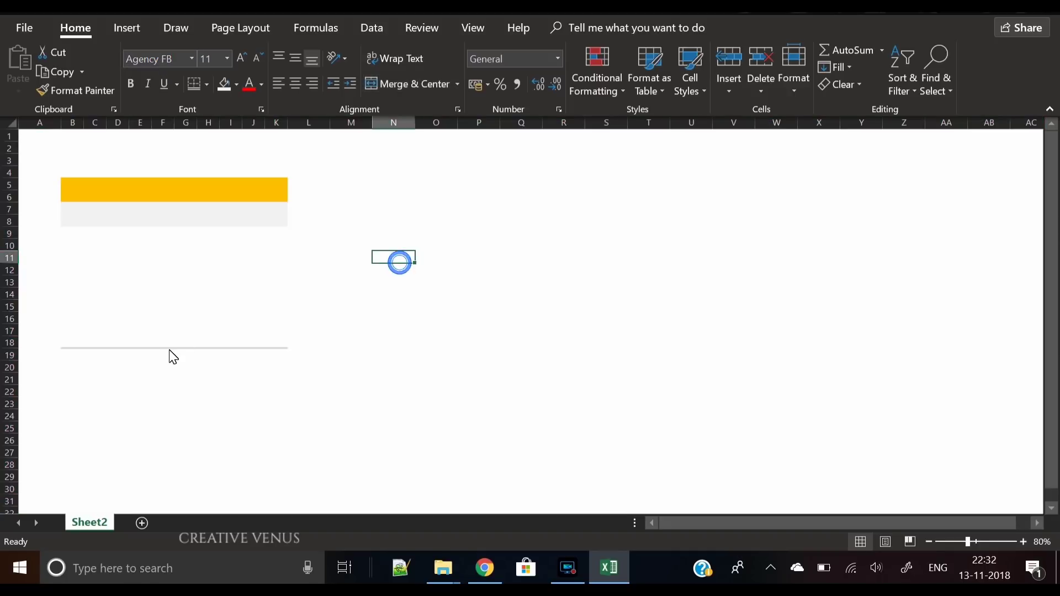
# Type starting labels 0, 1% and 2% into row 18
pyautogui.click(74, 344)
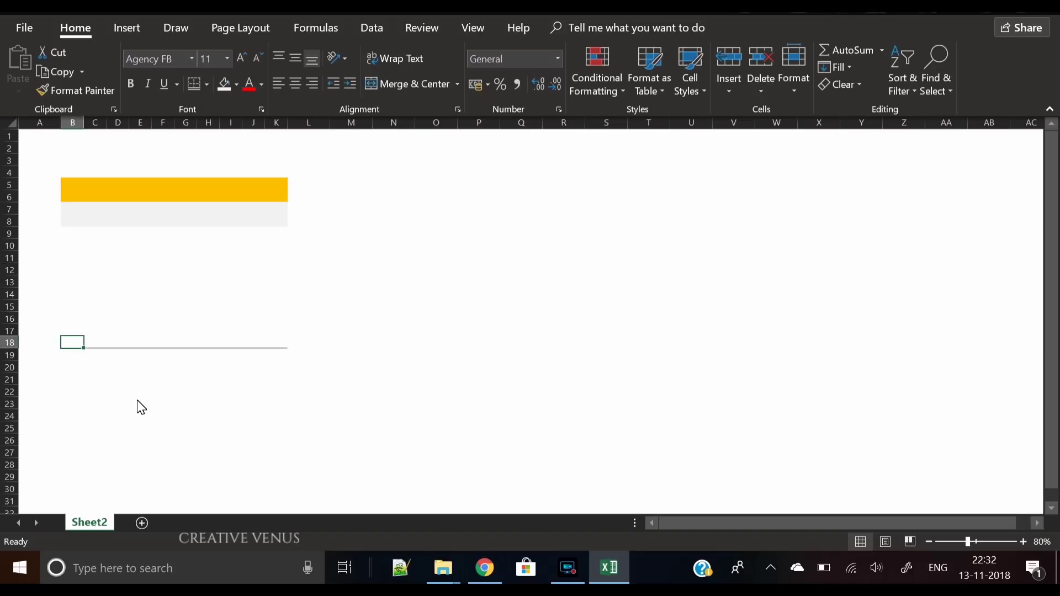
pyautogui.write('0')
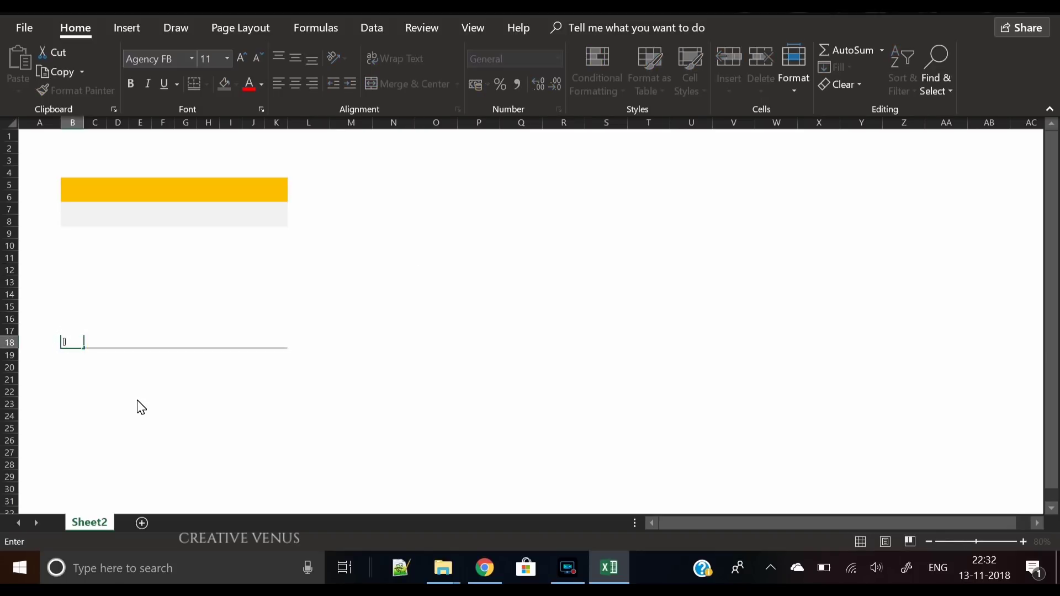
pyautogui.press('Tab')
pyautogui.write('|')
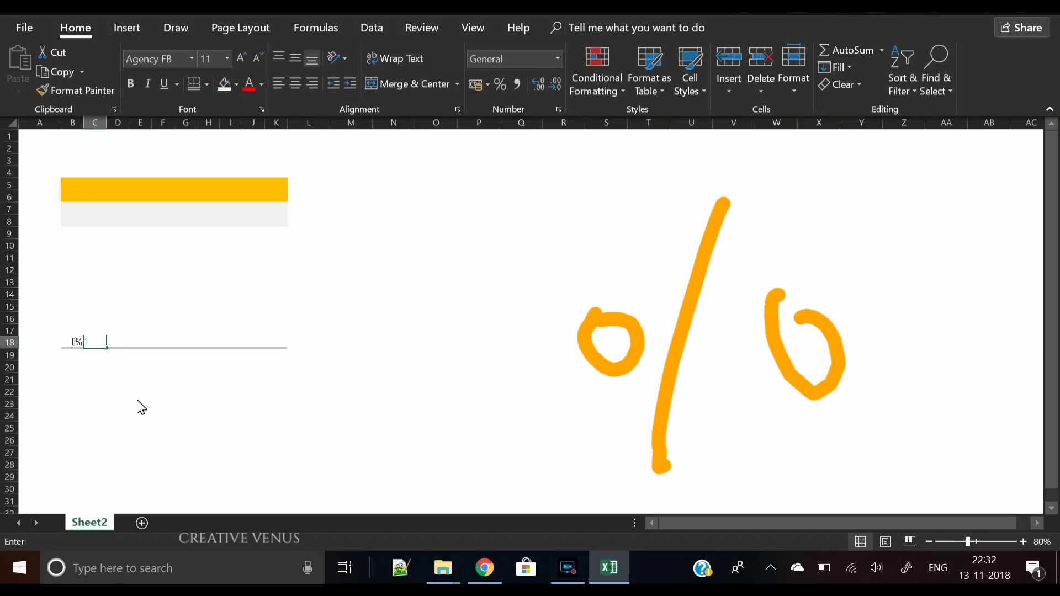
pyautogui.write('%')
pyautogui.press('Return')
pyautogui.press('Right')
pyautogui.press('Up')
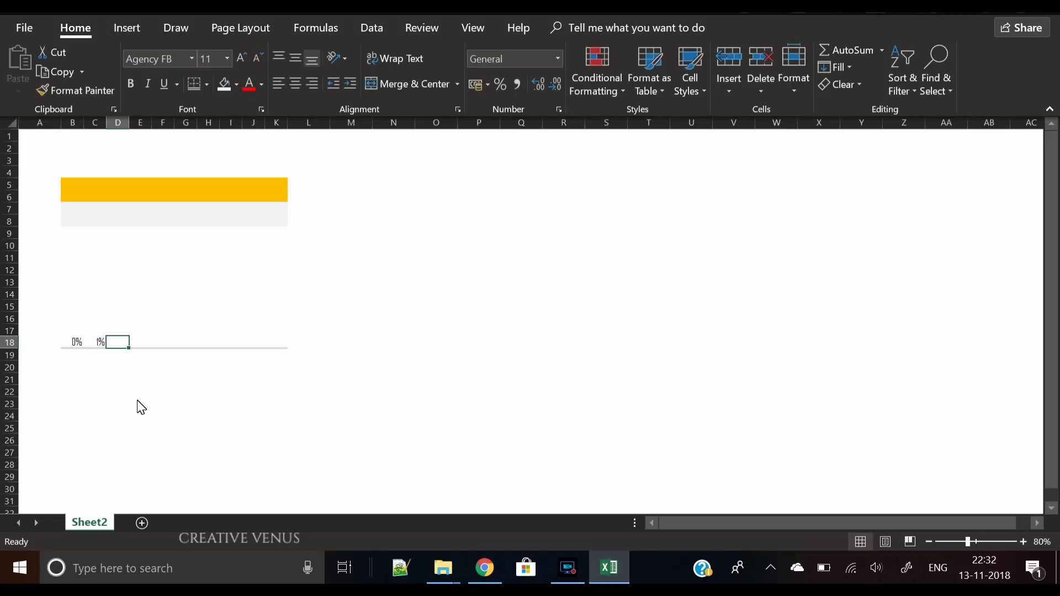
pyautogui.write('2')
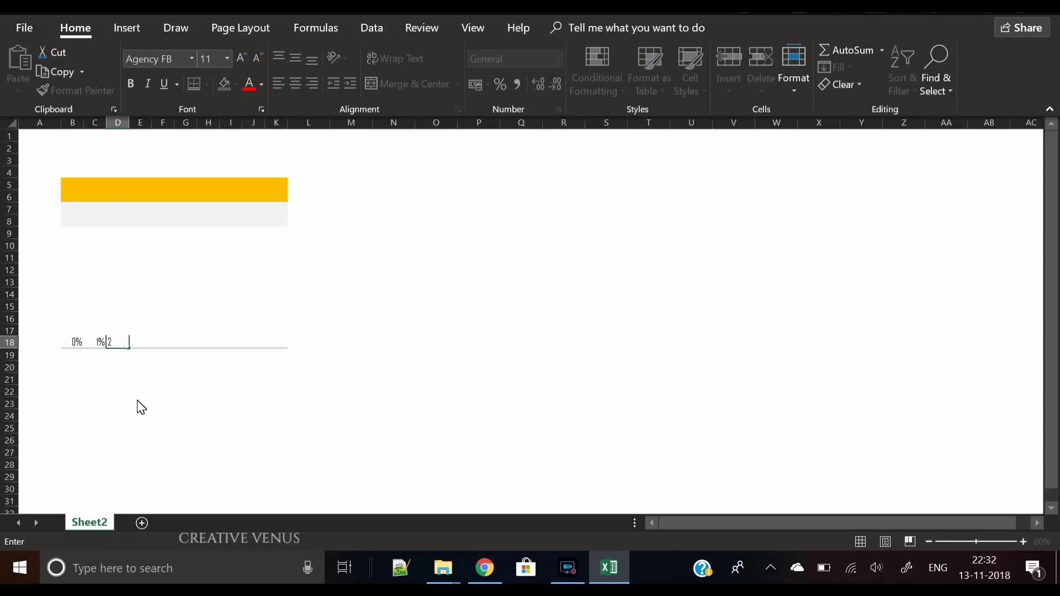
pyautogui.write('%')
pyautogui.press('Return')
# Extend the row 18 labels across, then undo them back to empty
pyautogui.moveTo(73, 343); pyautogui.dragTo(292, 345)
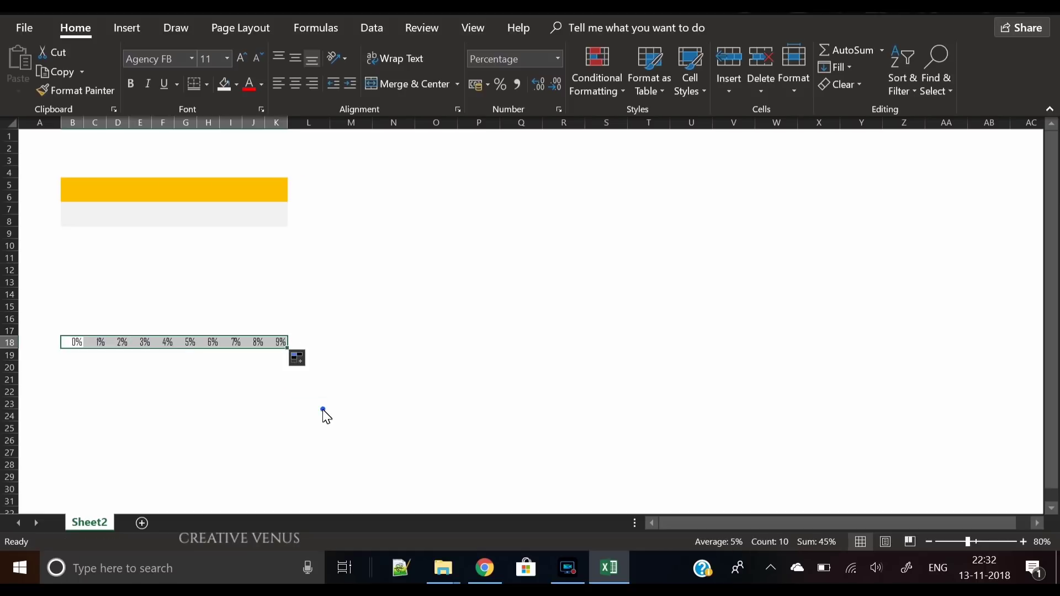
pyautogui.click(325, 409)
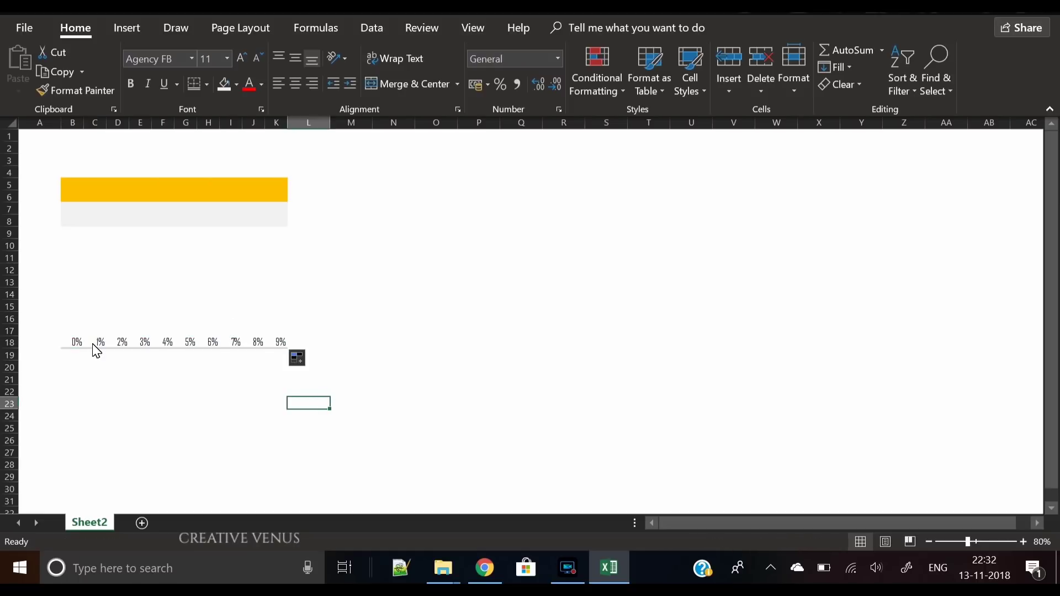
pyautogui.moveTo(86, 347); pyautogui.dragTo(207, 349)
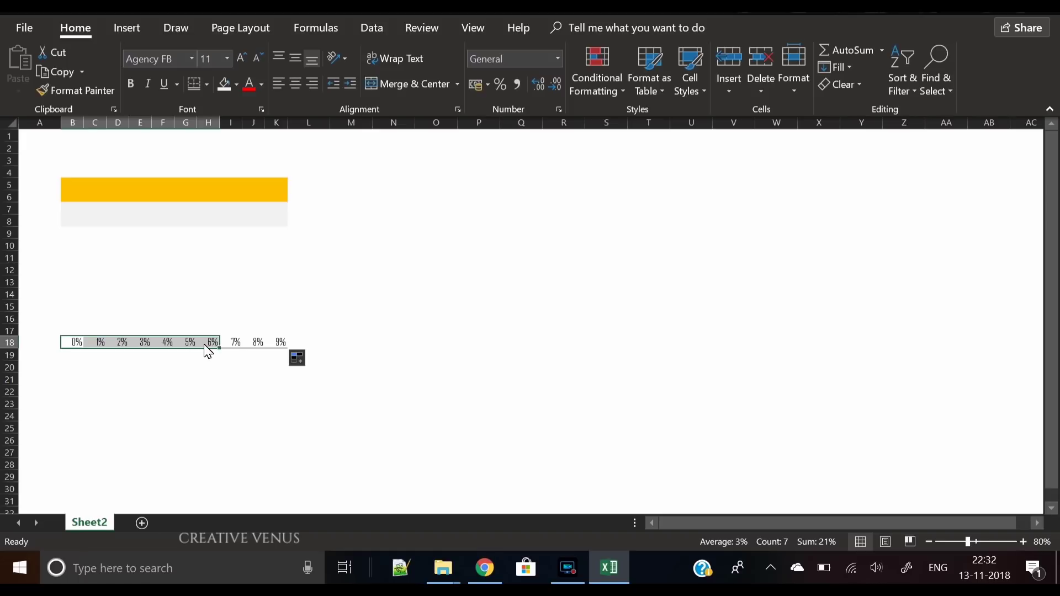
pyautogui.click(73, 342)
pyautogui.hotkey('ctrl', 'z')
pyautogui.hotkey('ctrl', 'z')
pyautogui.hotkey('ctrl', 'z')
pyautogui.hotkey('ctrl', 'z')
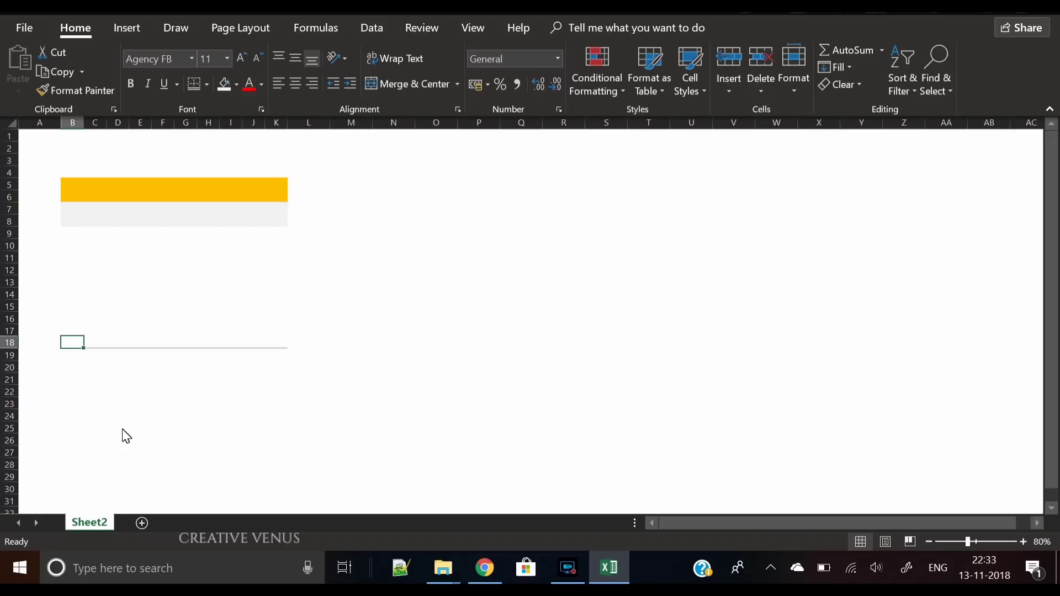
# Re-enter the opening labels and fill row 18 so B18:K18 reads 1% to 10%
pyautogui.write('0')
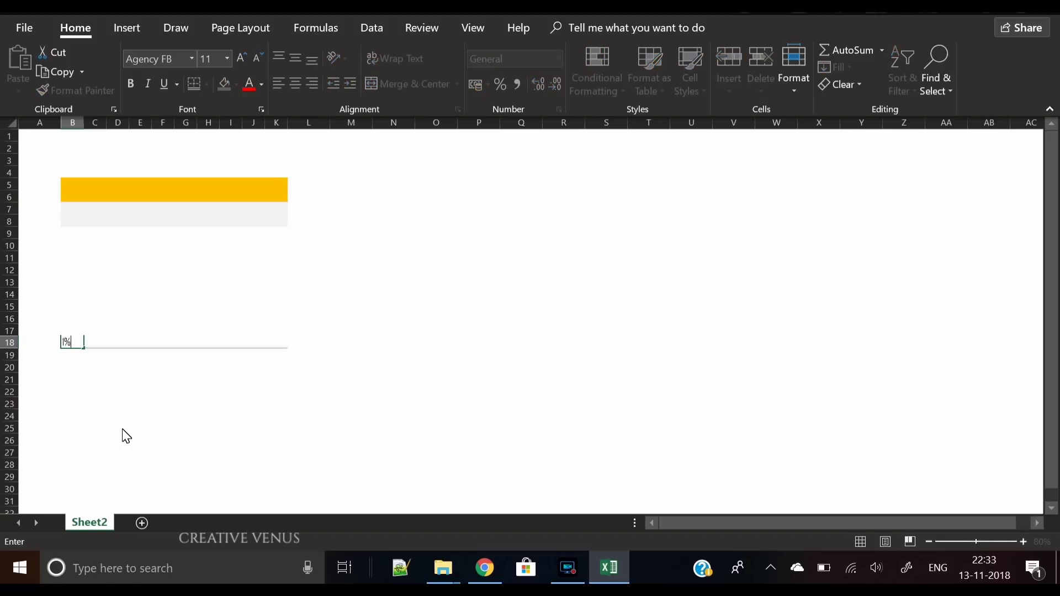
pyautogui.press('Return')
pyautogui.click(95, 343)
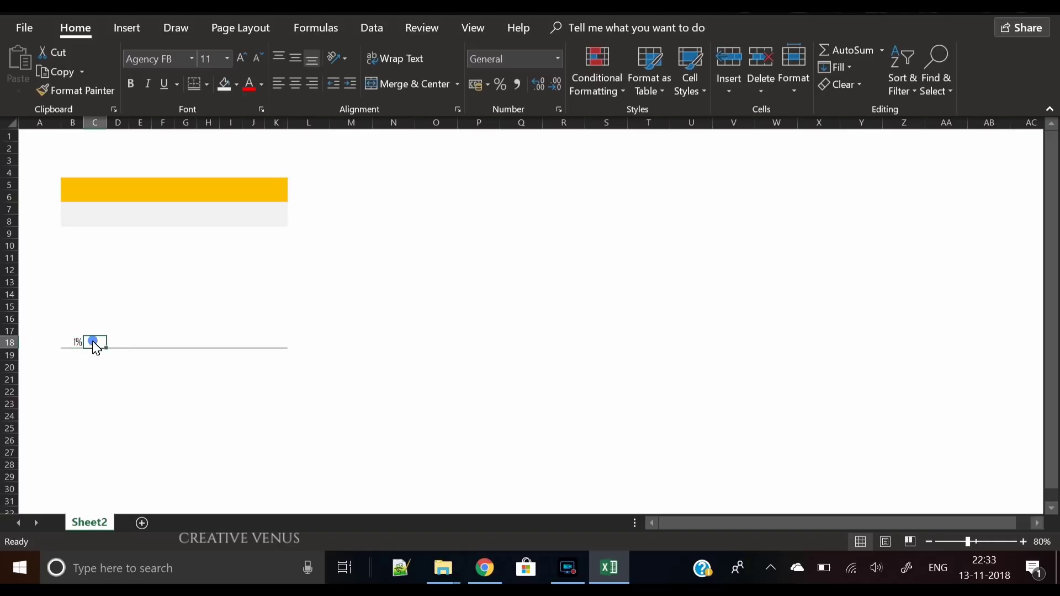
pyautogui.write('2')
pyautogui.press('Return')
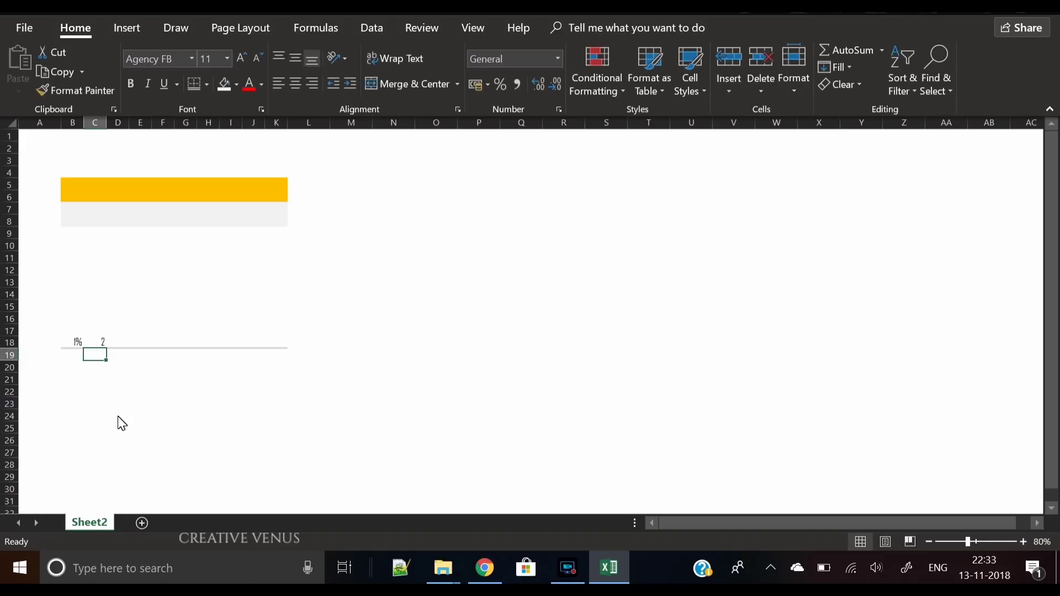
pyautogui.press('Up')
pyautogui.press('F2')
pyautogui.press('Return')
pyautogui.moveTo(71, 342); pyautogui.dragTo(285, 342)
pyautogui.click(160, 428)
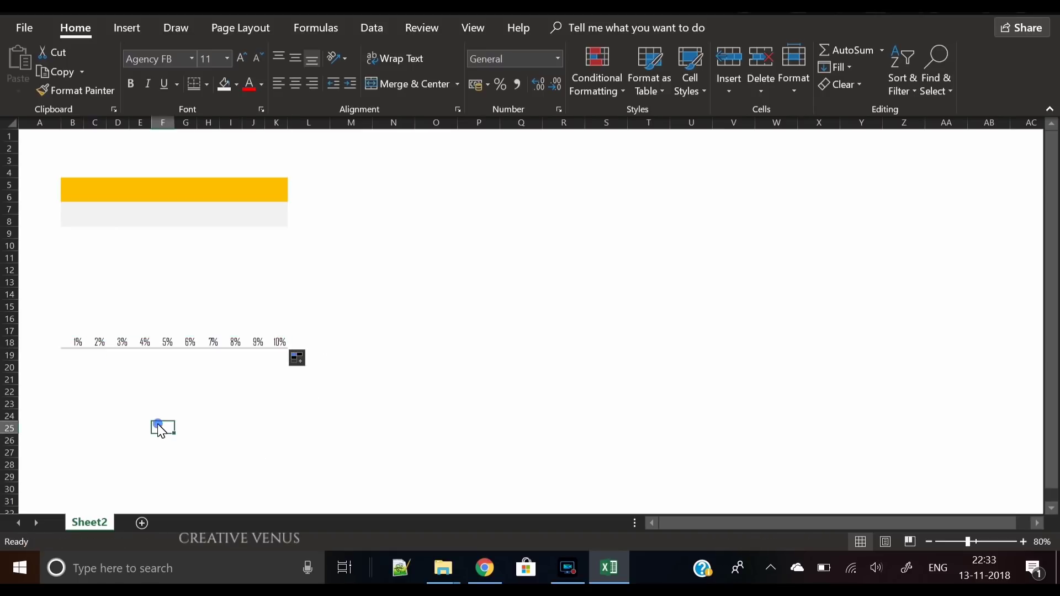
# Enter 11% and 12% in row 17 and fill the row across to 20%
pyautogui.click(72, 329)
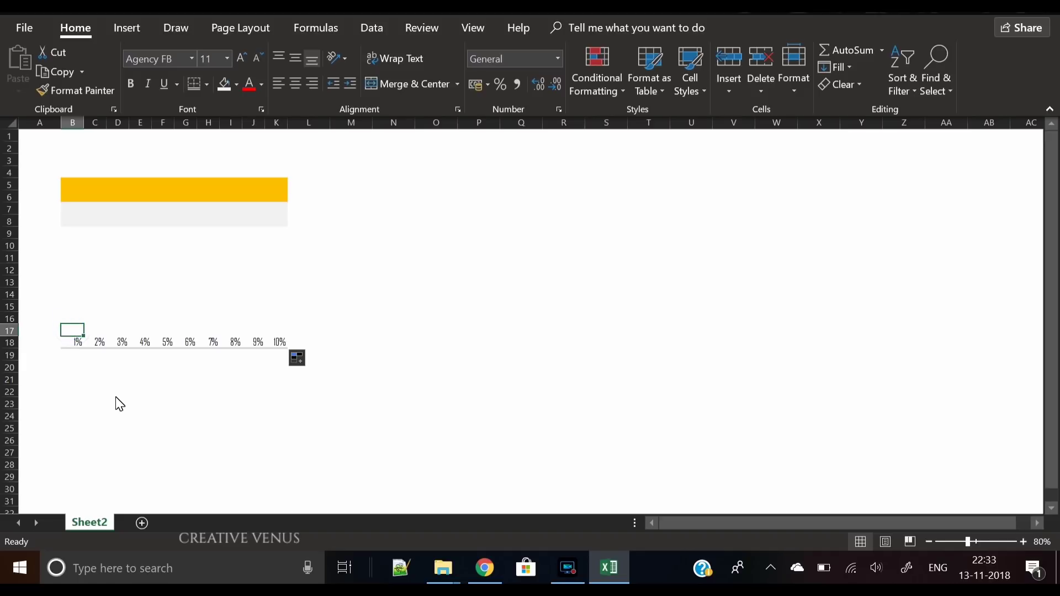
pyautogui.write('1')
pyautogui.press('Return')
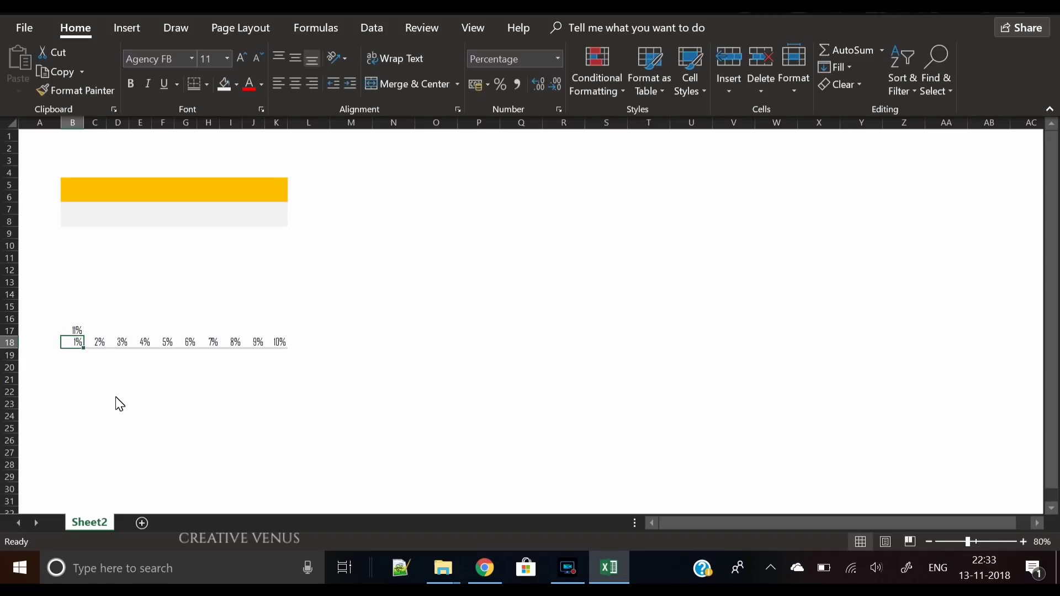
pyautogui.click(101, 332)
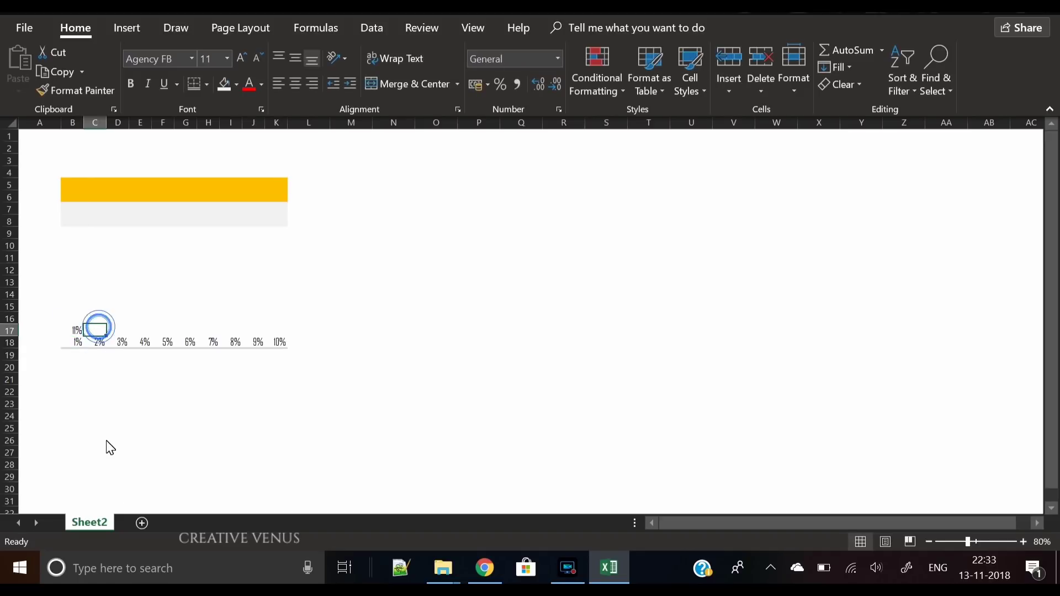
pyautogui.write('12')
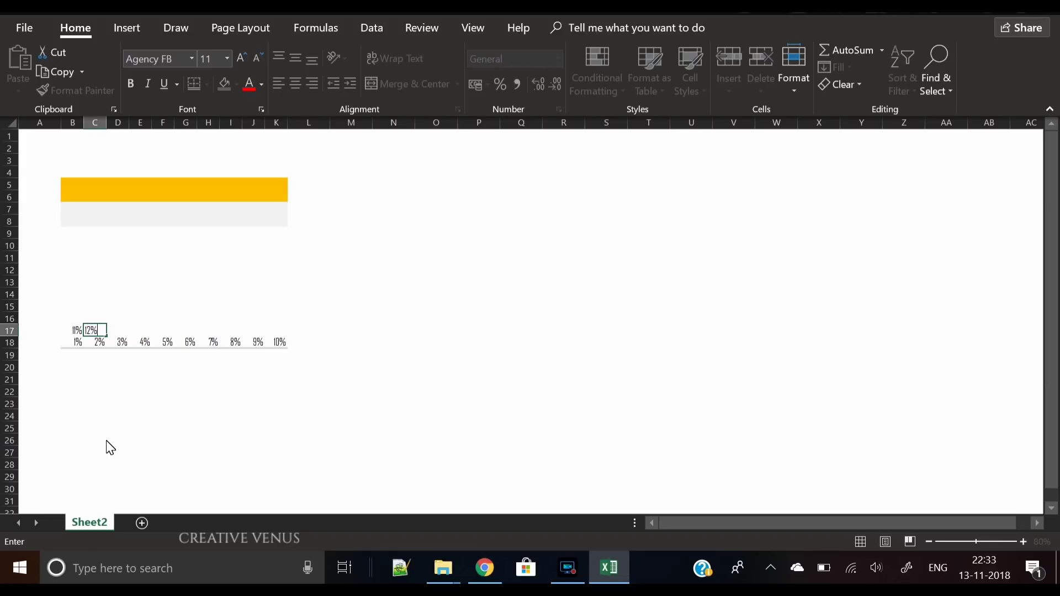
pyautogui.click(169, 417)
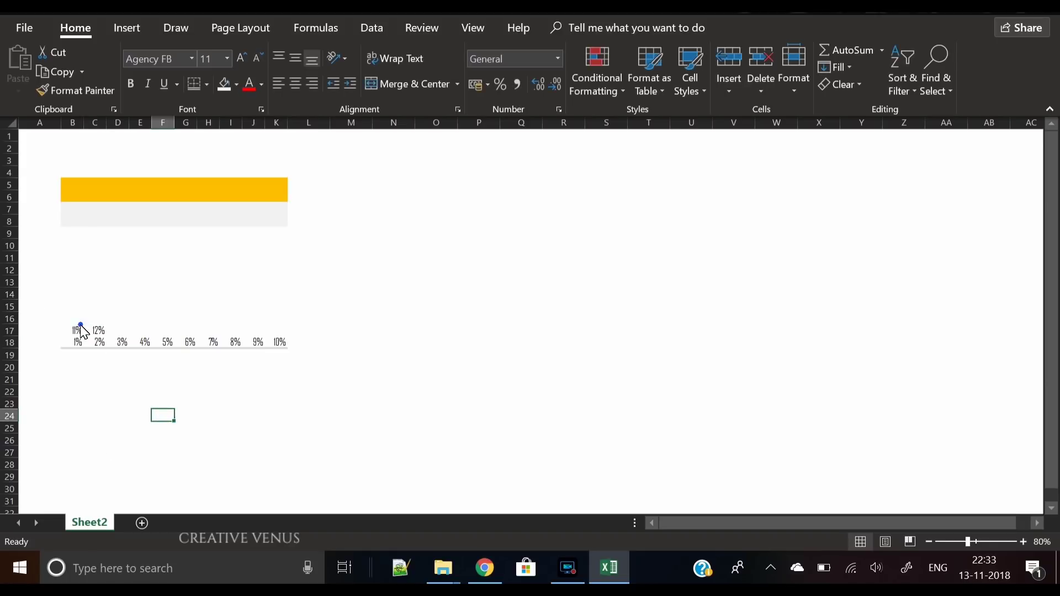
pyautogui.moveTo(82, 329); pyautogui.dragTo(289, 340)
pyautogui.click(177, 393)
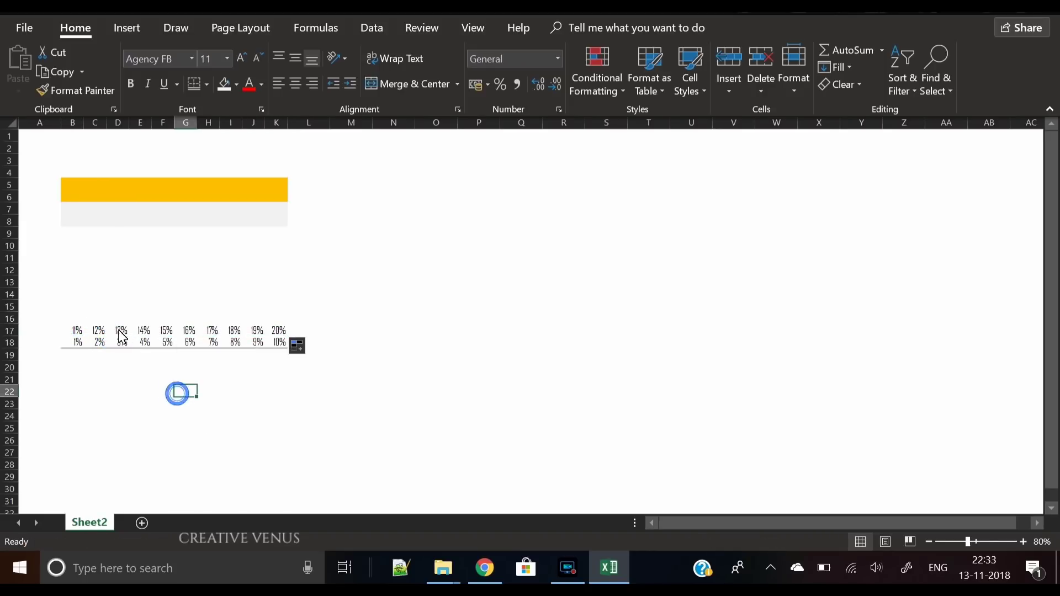
# Undo a stray column fill, enter 21% above 11%, and fill column B upward to 91%
pyautogui.moveTo(76, 332); pyautogui.dragTo(83, 239)
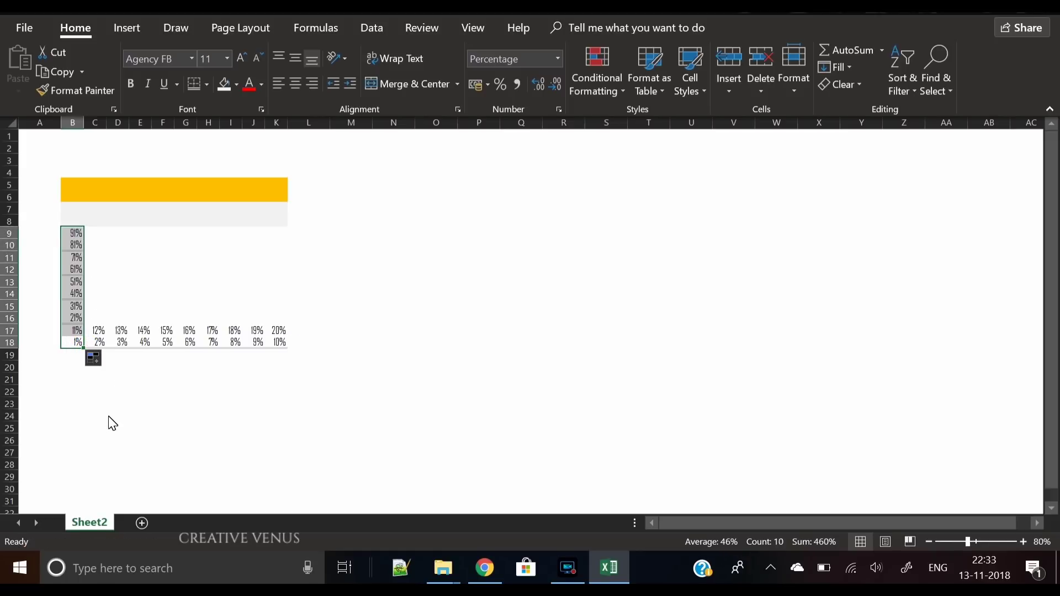
pyautogui.hotkey('ctrl', 'z')
pyautogui.click(110, 400)
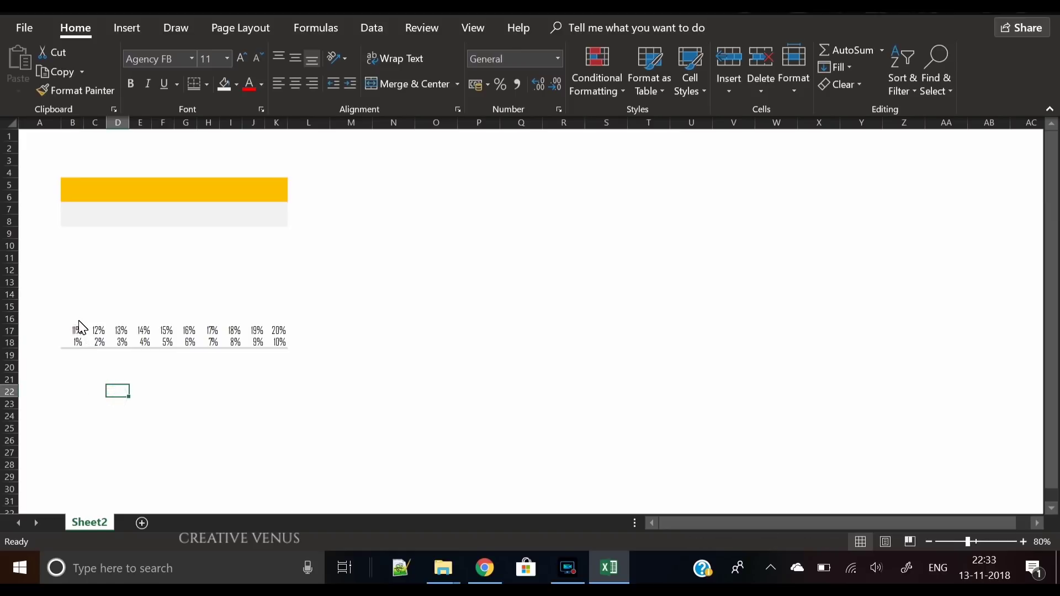
pyautogui.click(75, 318)
pyautogui.write('2')
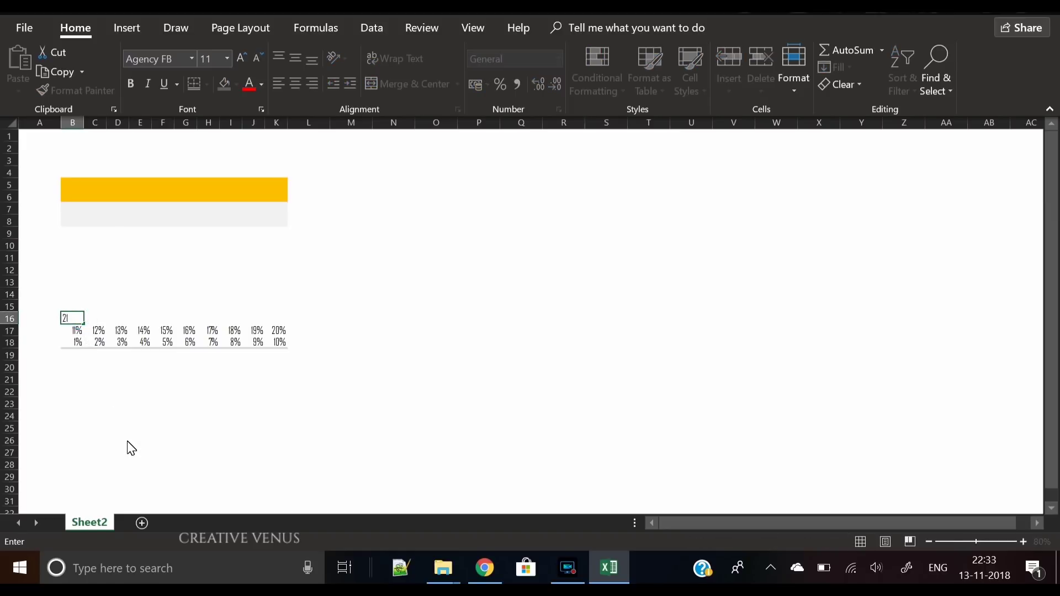
pyautogui.write('1%')
pyautogui.click(139, 415)
pyautogui.moveTo(75, 330); pyautogui.dragTo(82, 234)
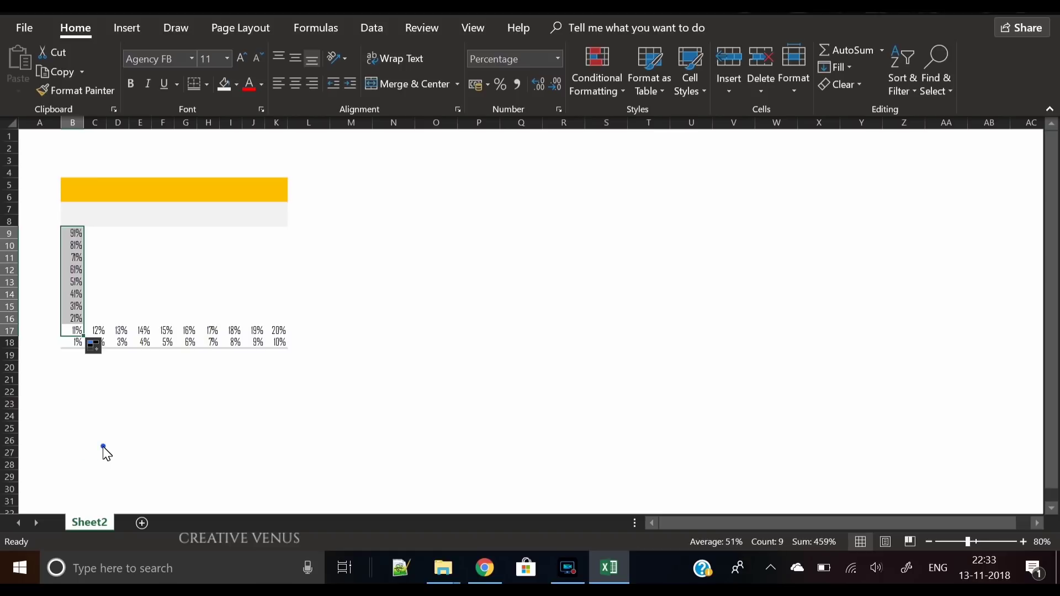
pyautogui.click(94, 451)
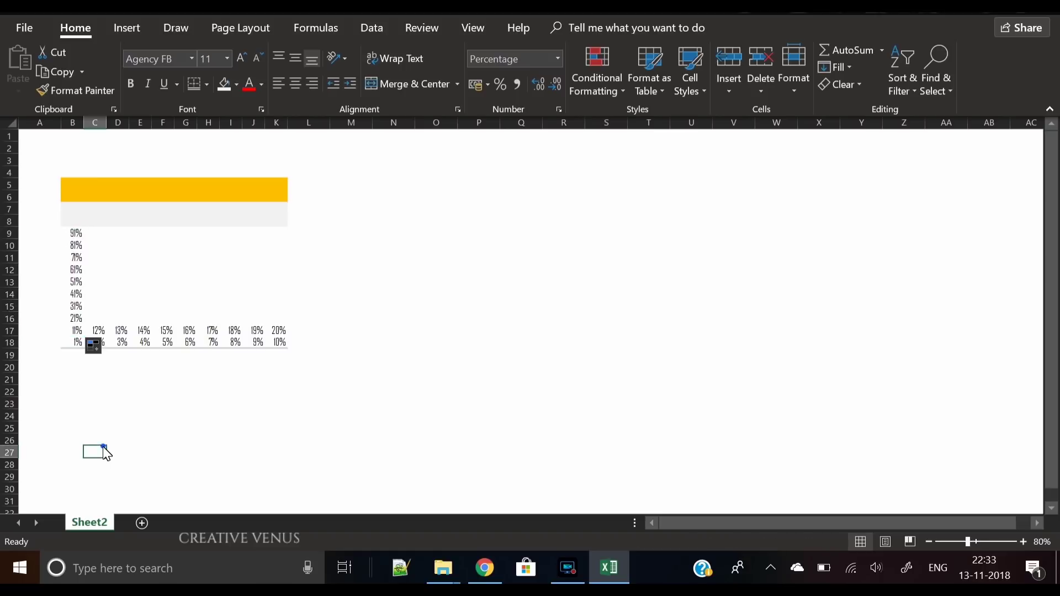
# Enter 22% next to 21% and fill that row across to 30%
pyautogui.click(97, 316)
pyautogui.write('22')
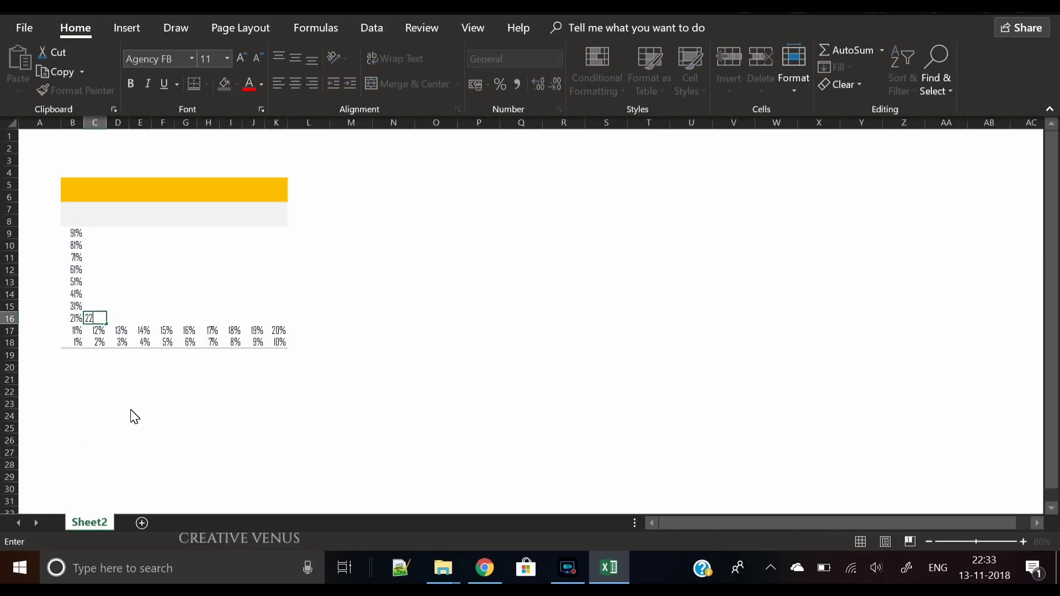
pyautogui.press('Return')
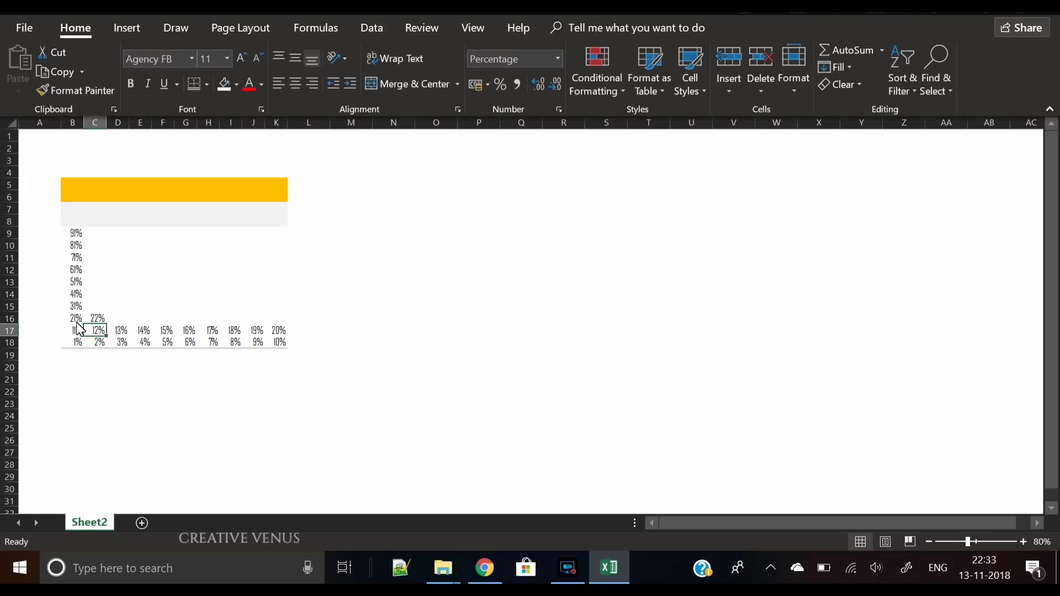
pyautogui.moveTo(76, 319); pyautogui.dragTo(285, 316)
pyautogui.click(367, 318)
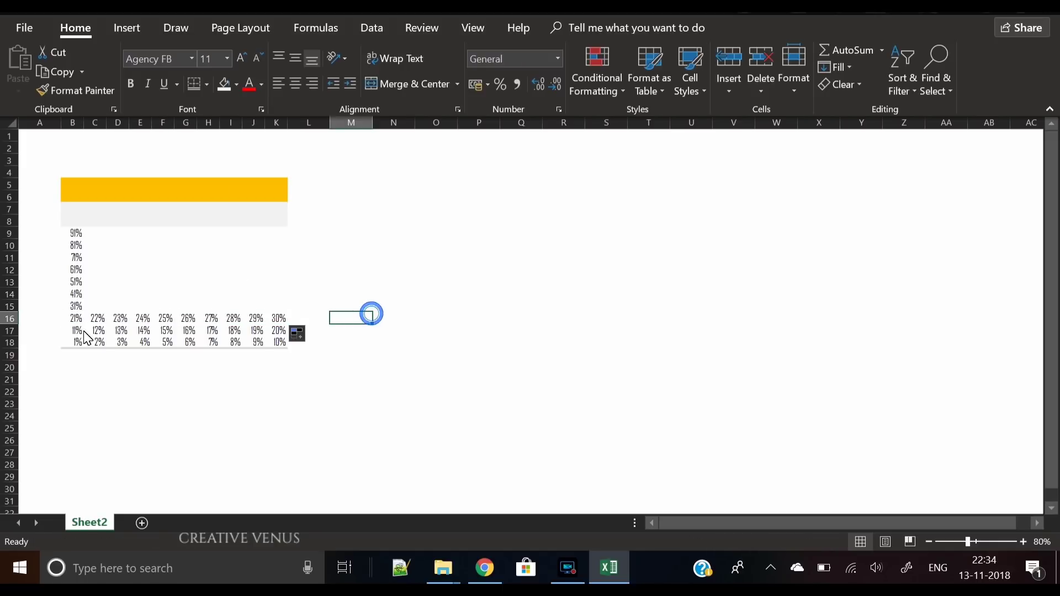
# Fill the remaining rows upward so the grid tops out at 100% in K9
pyautogui.moveTo(74, 331); pyautogui.dragTo(287, 230)
pyautogui.click(390, 306)
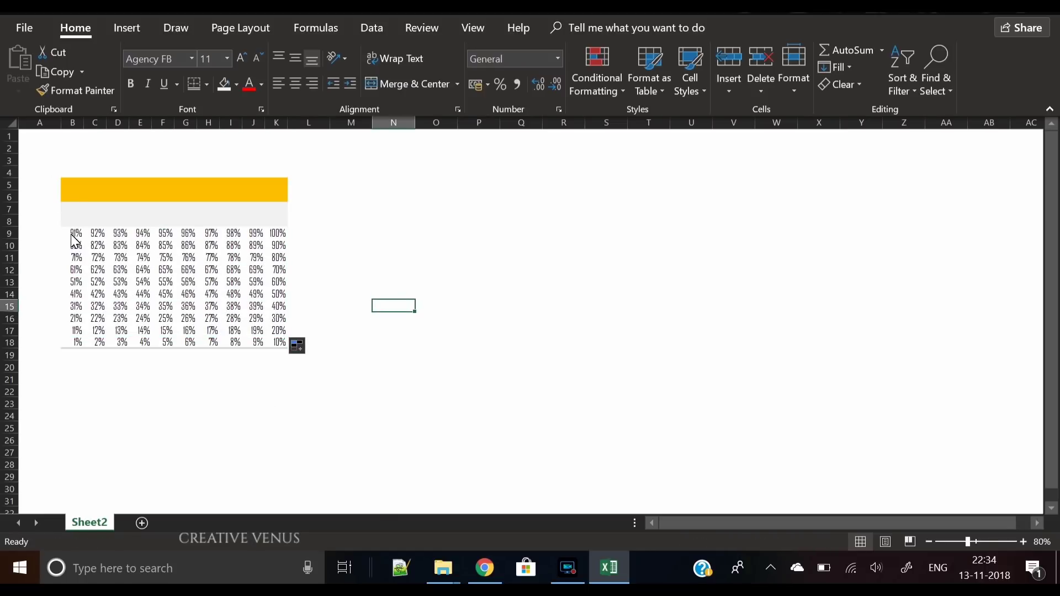
pyautogui.moveTo(72, 233); pyautogui.dragTo(280, 345)
pyautogui.click(11, 126)
# Apply Segoe UI to the whole sheet and bring its font size to 9
pyautogui.click(162, 58)
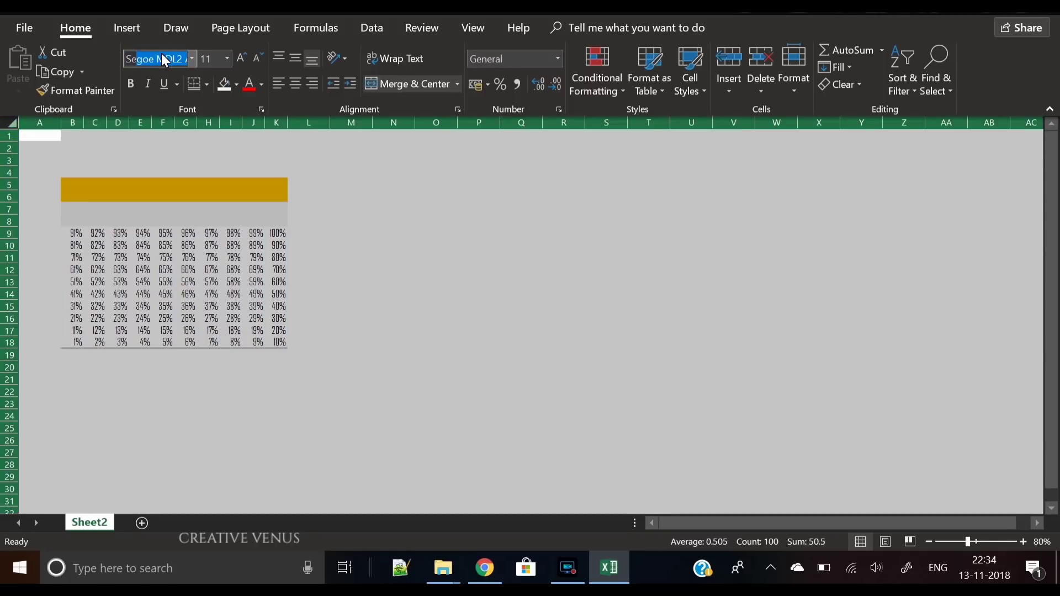
pyautogui.write('Segoe UI')
pyautogui.press('Return')
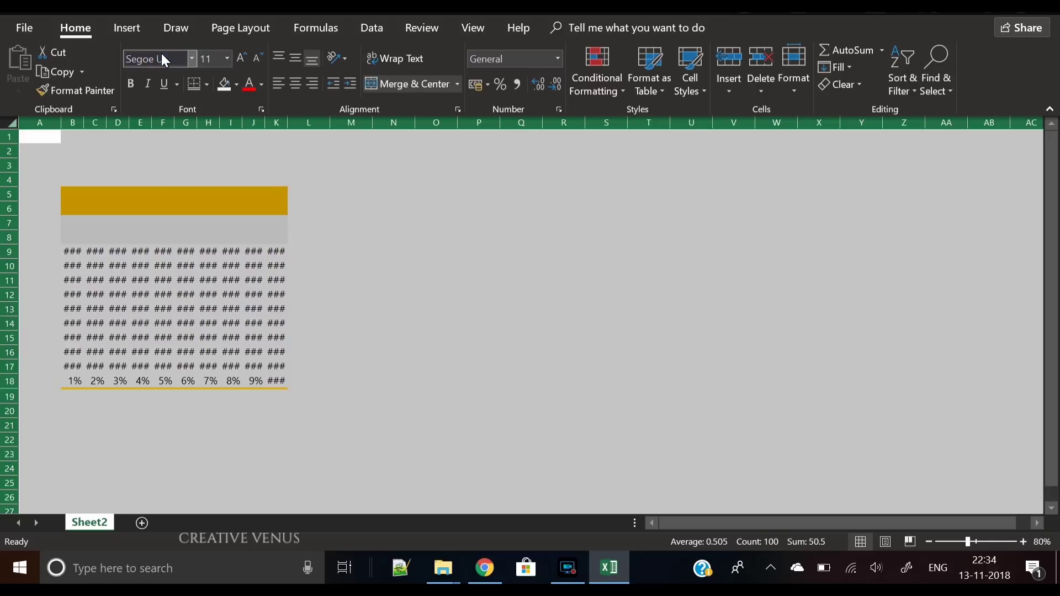
pyautogui.click(258, 57)
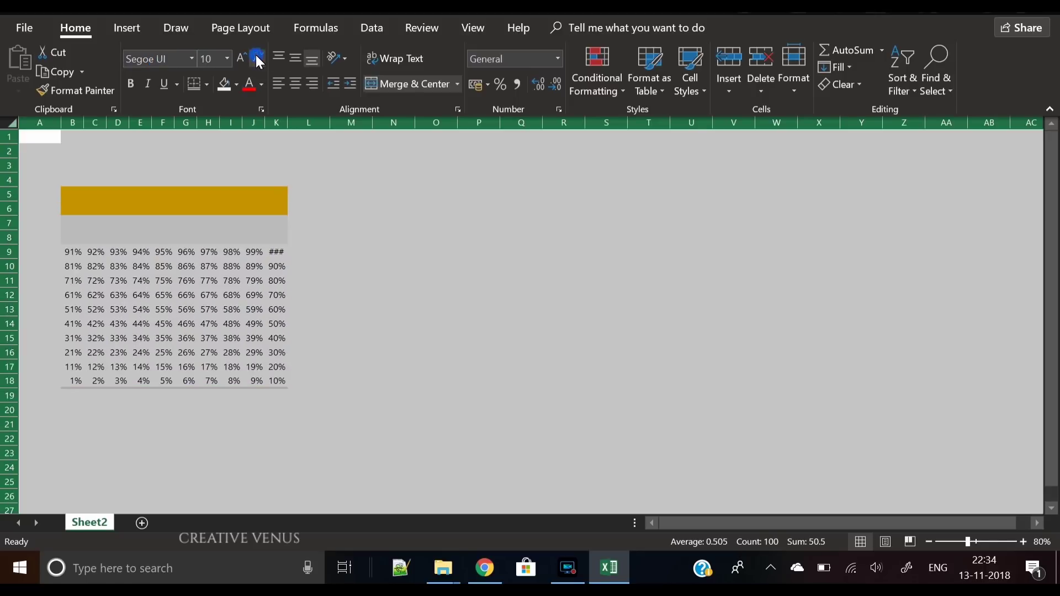
pyautogui.click(257, 57)
pyautogui.click(257, 57)
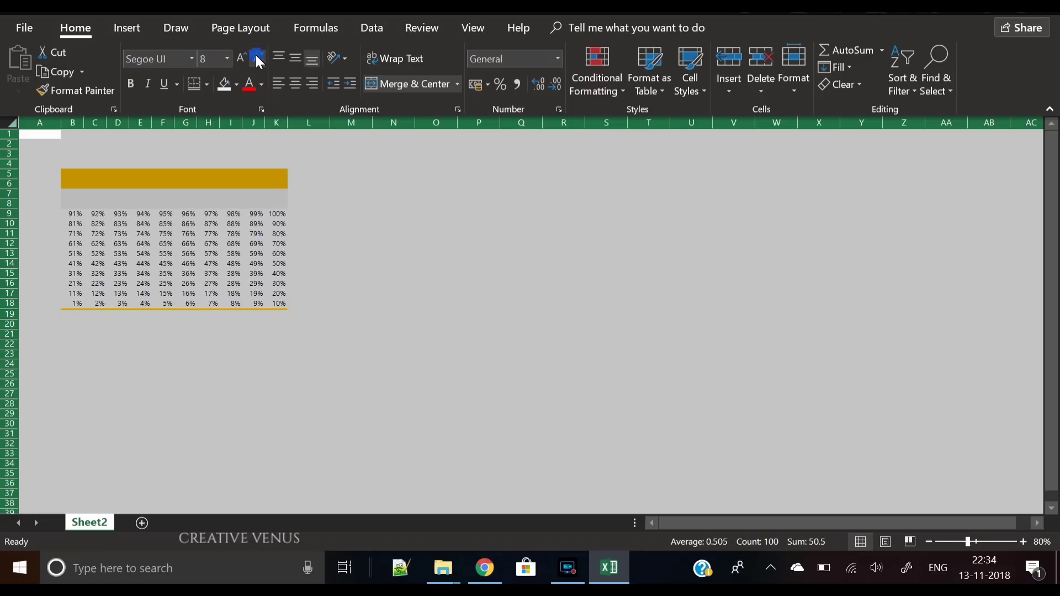
pyautogui.click(240, 58)
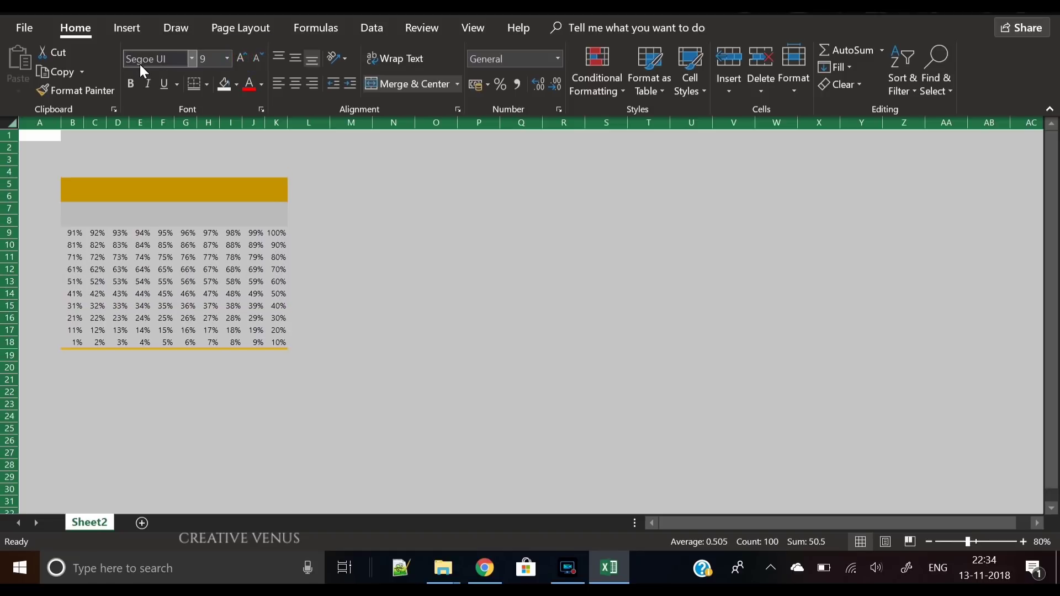
# Switch the sheet font to Open Sans and centre the percentages horizontally and vertically
pyautogui.click(175, 58)
pyautogui.write('Open Sans')
pyautogui.press('Return')
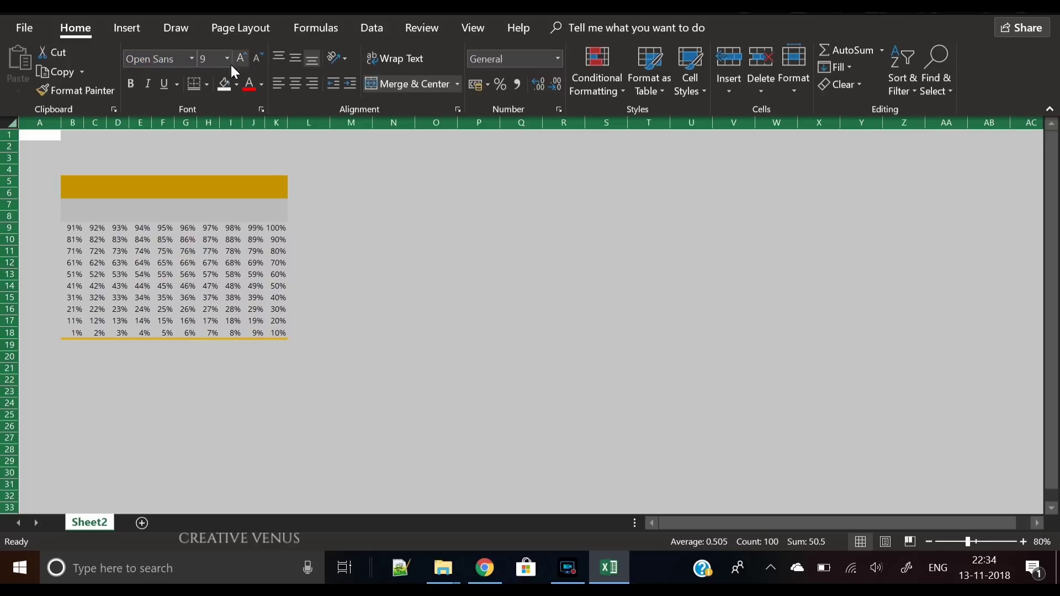
pyautogui.click(300, 85)
pyautogui.click(293, 58)
# Enter 'PRODUCT A' in the merged yellow header bar
pyautogui.click(323, 320)
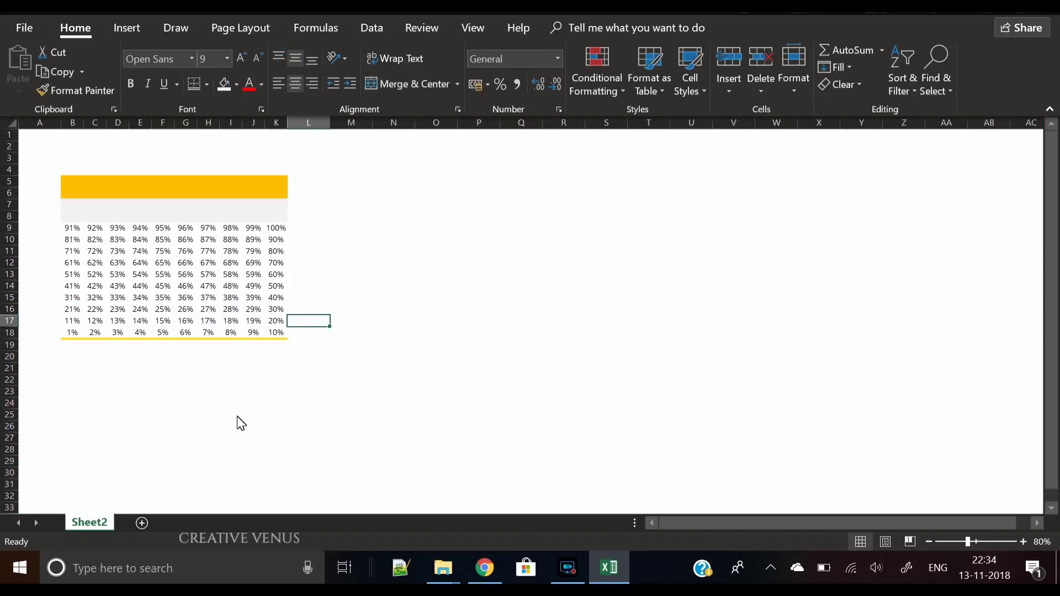
pyautogui.click(163, 394)
pyautogui.click(159, 219)
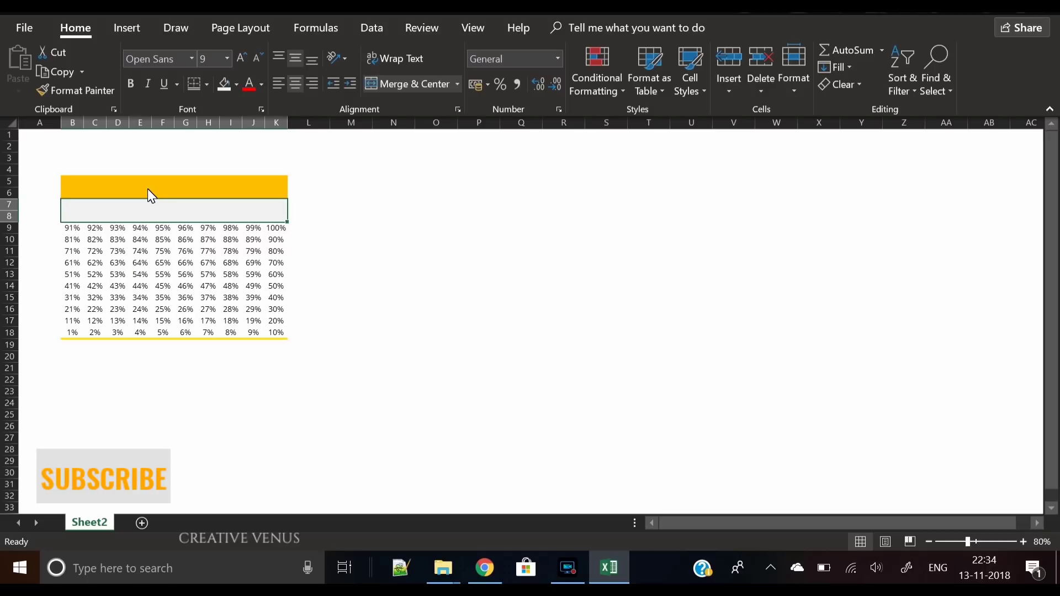
pyautogui.click(148, 189)
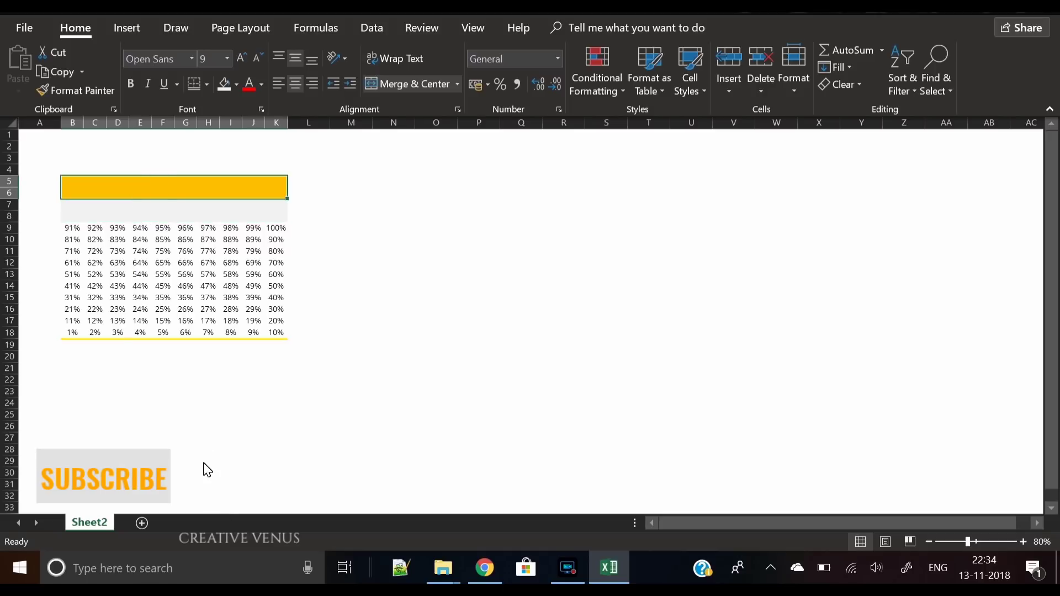
pyautogui.write('p')
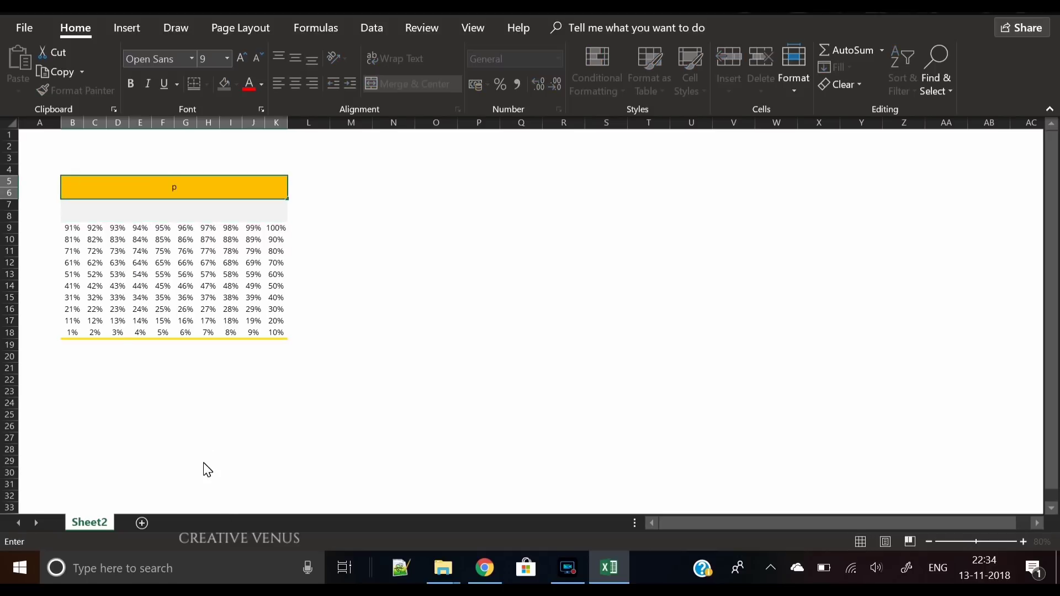
pyautogui.write('roduct A')
pyautogui.write('PRODUCT')
pyautogui.write(' A')
pyautogui.press('Return')
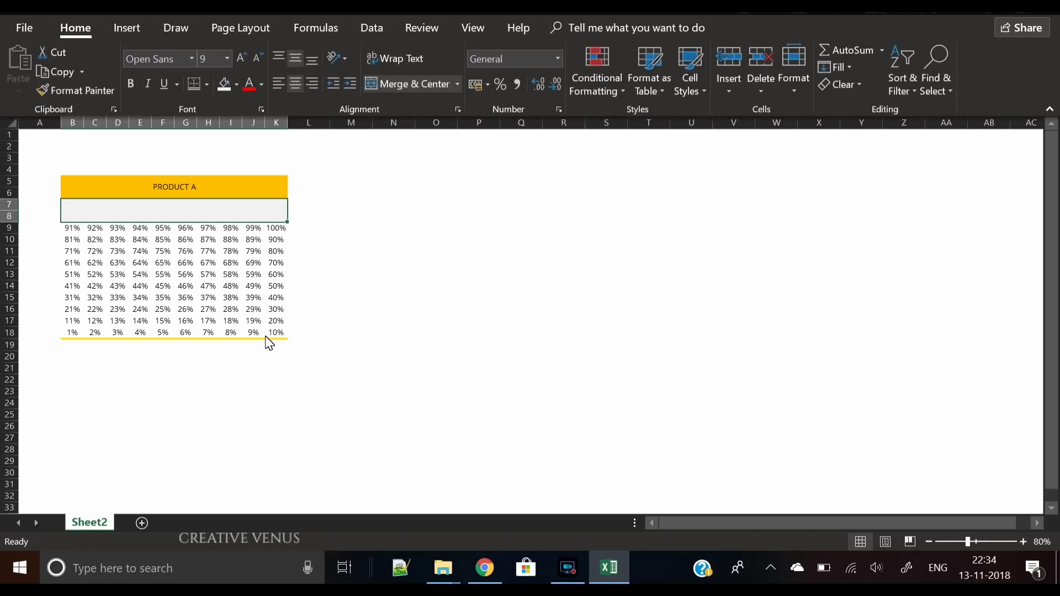
# Format the PRODUCT A header in Agency FB and settle its size at 12
pyautogui.click(198, 181)
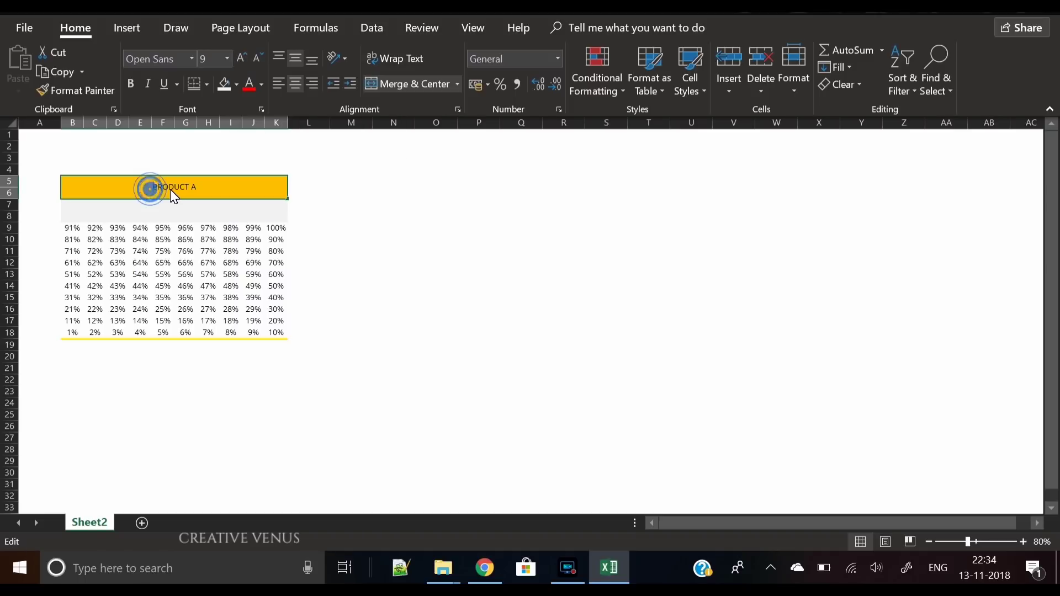
pyautogui.doubleClick(150, 190)
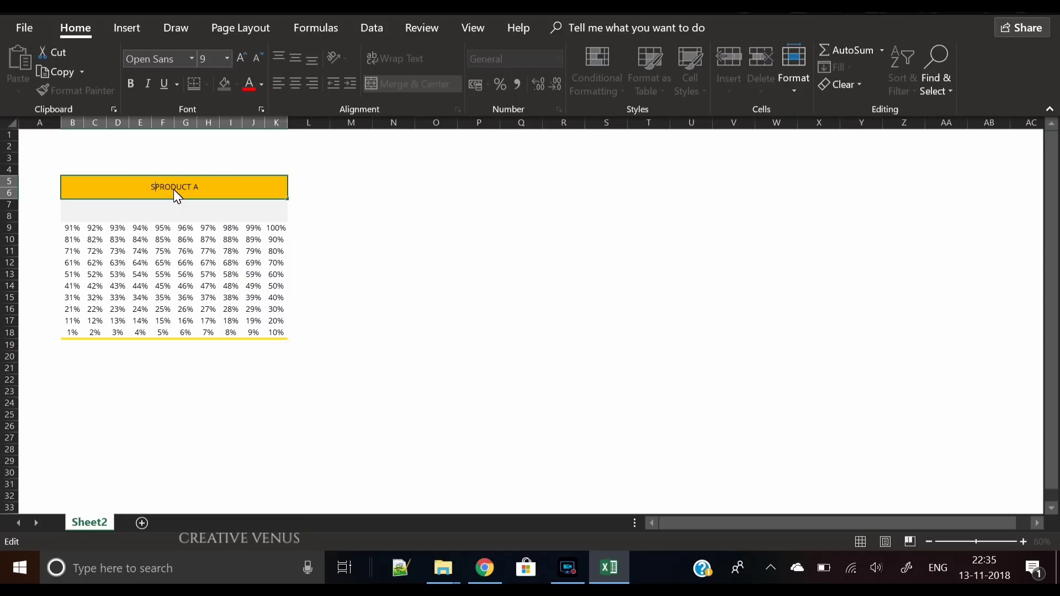
pyautogui.click(440, 239)
pyautogui.click(211, 180)
pyautogui.click(170, 62)
pyautogui.write('Agency FB')
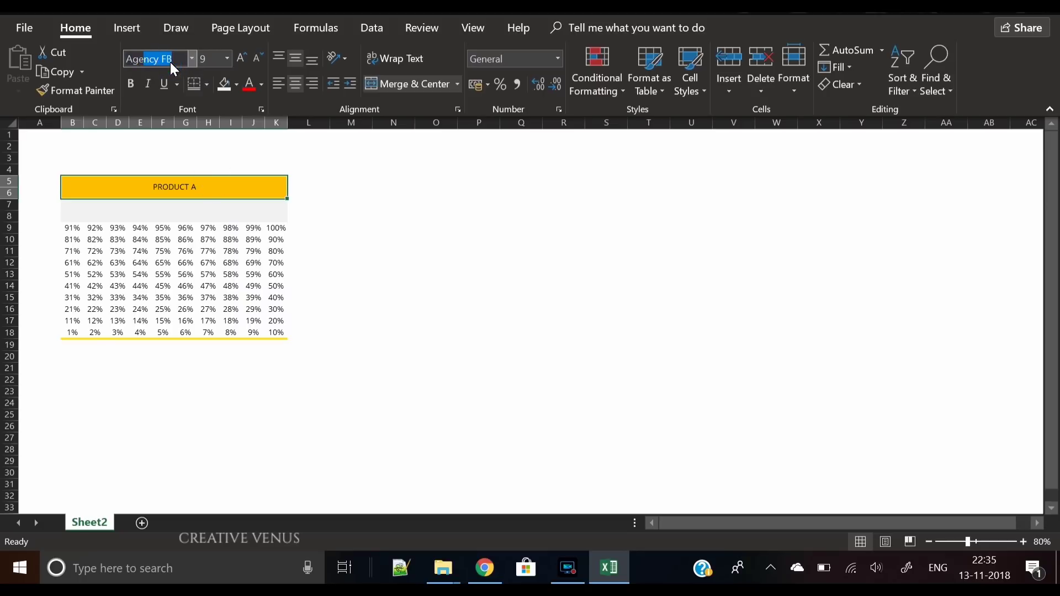
pyautogui.press('Return')
pyautogui.click(244, 57)
pyautogui.click(245, 57)
pyautogui.click(245, 58)
pyautogui.click(245, 57)
pyautogui.click(258, 58)
pyautogui.click(257, 58)
# Switch the PRODUCT A header font back to Open Sans
pyautogui.click(166, 60)
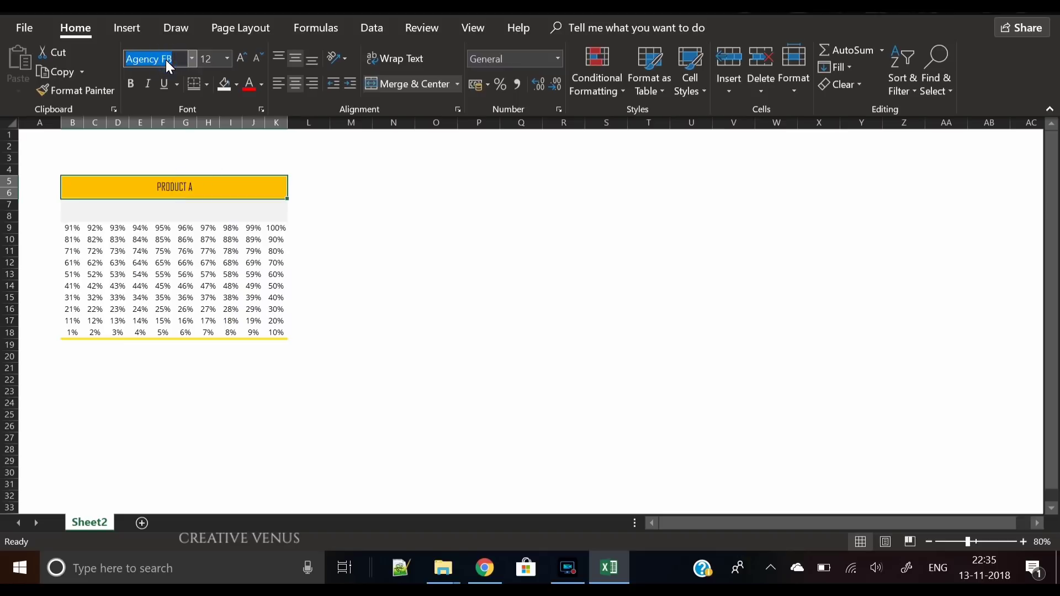
pyautogui.write('Open Sans')
pyautogui.press('Return')
pyautogui.click(380, 263)
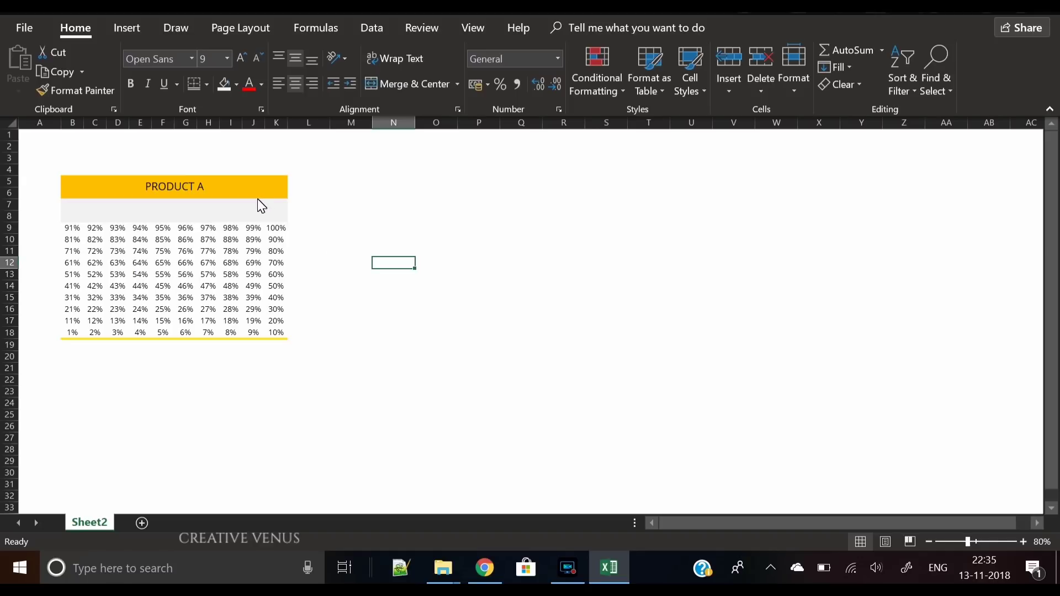
# Copy the whole Product A card, grid included, to duplicate it alongside
pyautogui.click(231, 214)
pyautogui.click(404, 321)
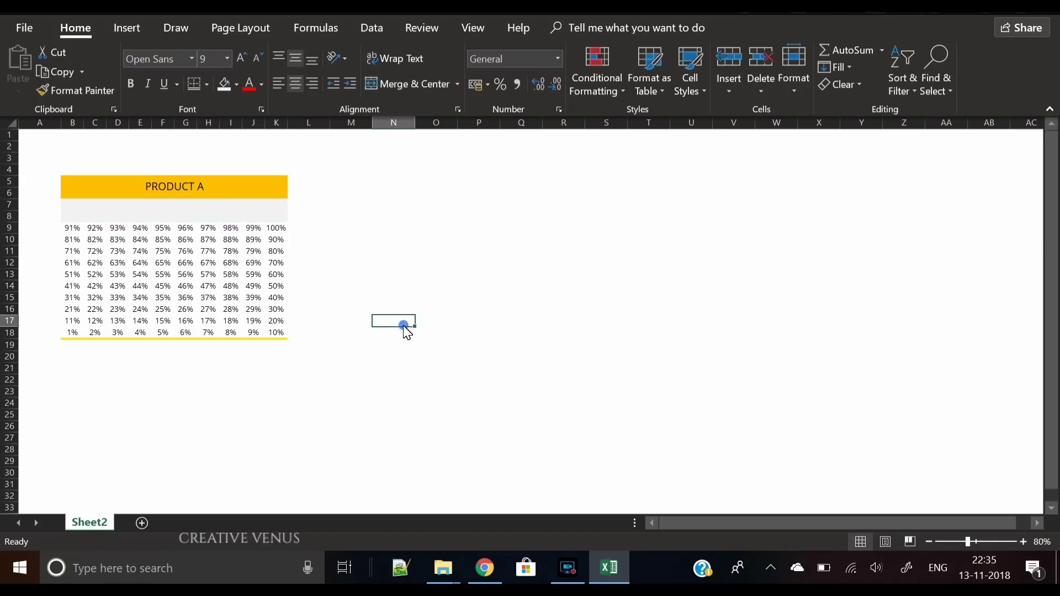
pyautogui.moveTo(207, 188); pyautogui.dragTo(208, 331)
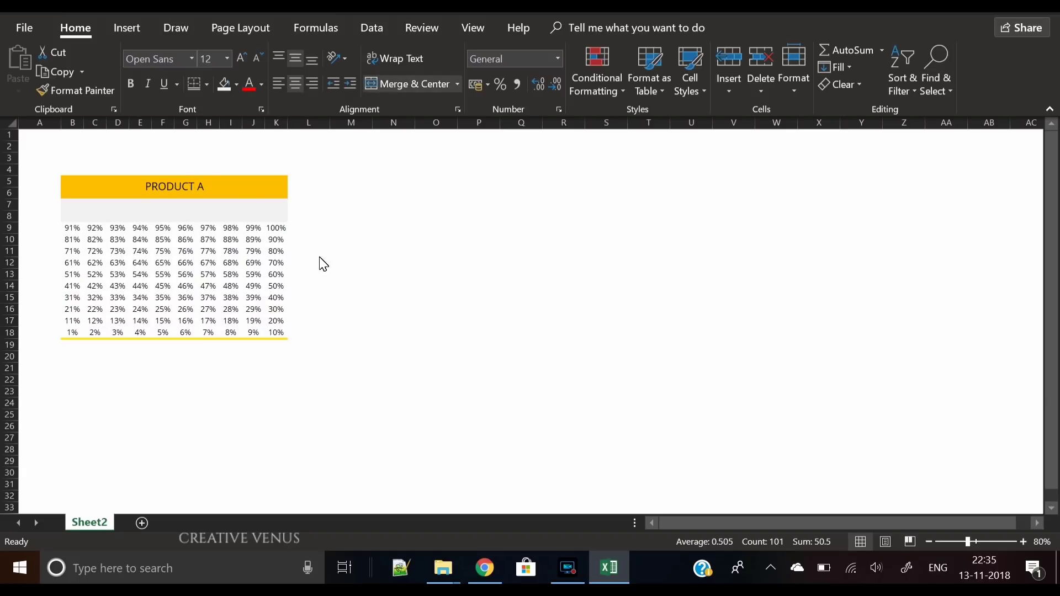
pyautogui.click(205, 199)
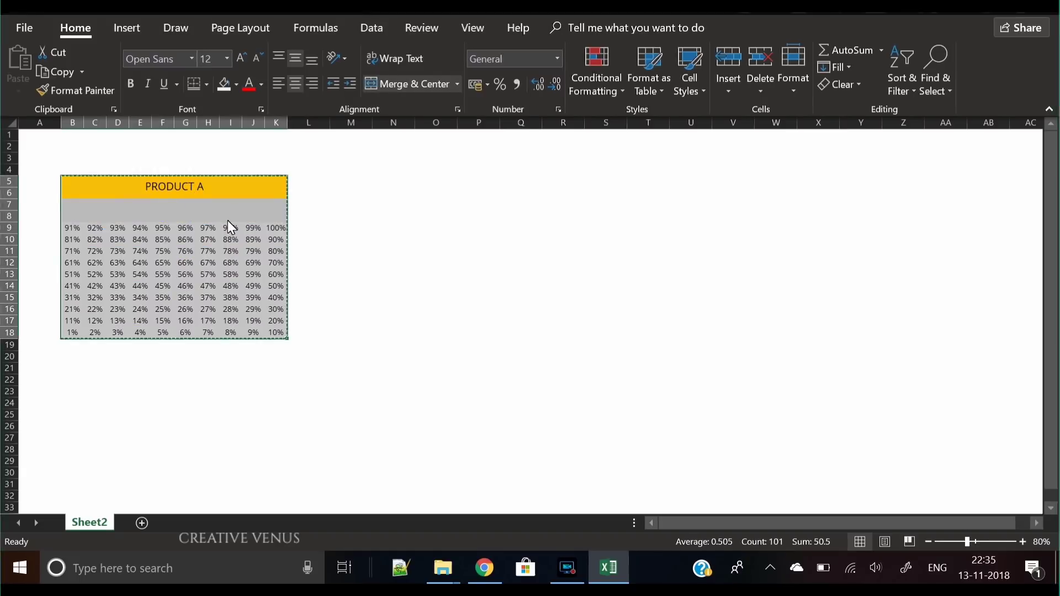
pyautogui.hotkey('ctrl', 'c')
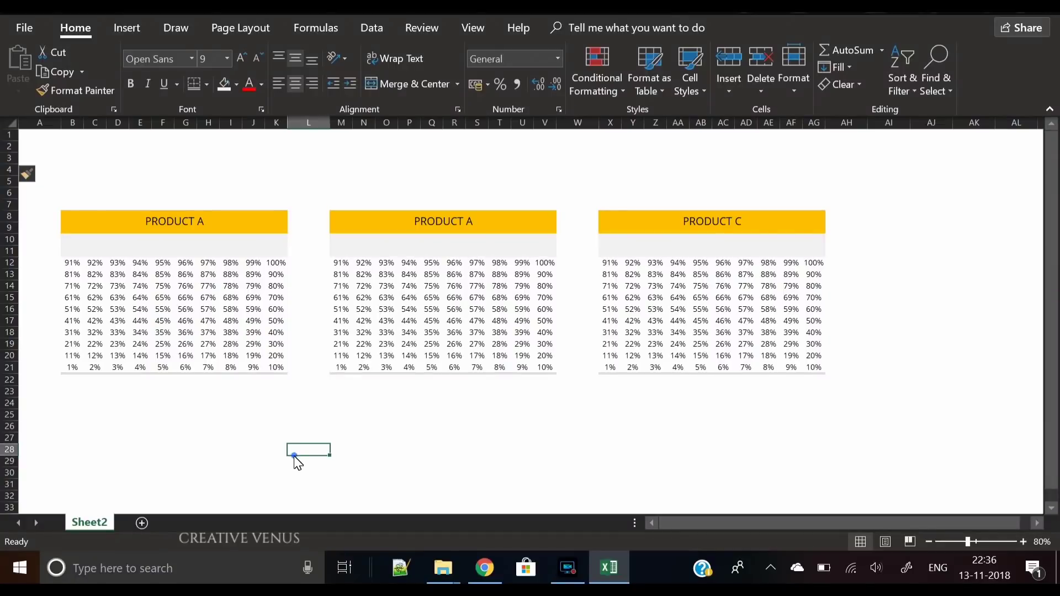
pyautogui.click(294, 455)
# Draw a rectangle across the top of all three cards and remove its outline
pyautogui.click(112, 27)
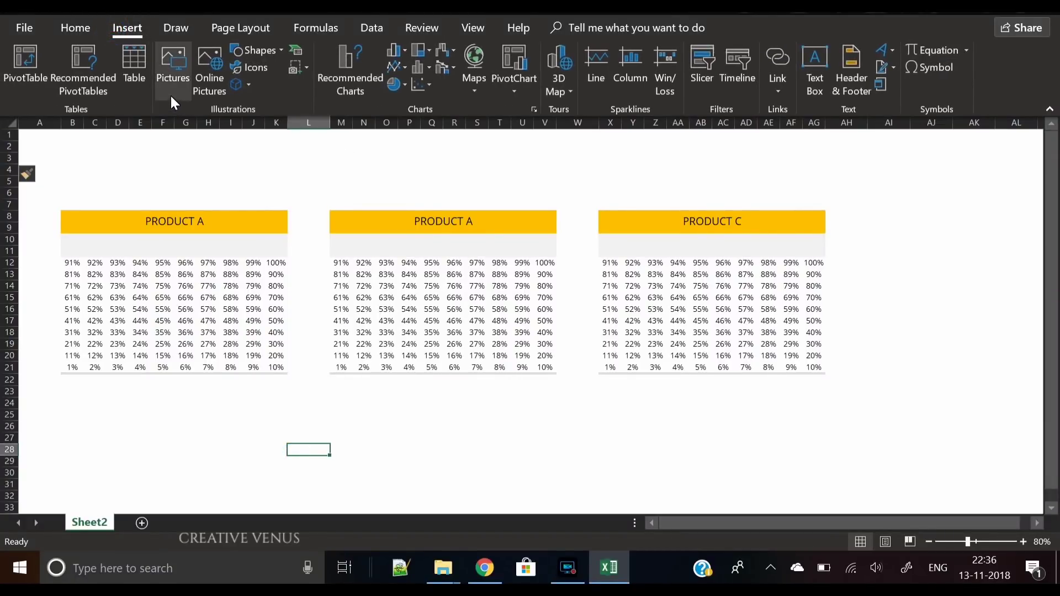
pyautogui.click(271, 57)
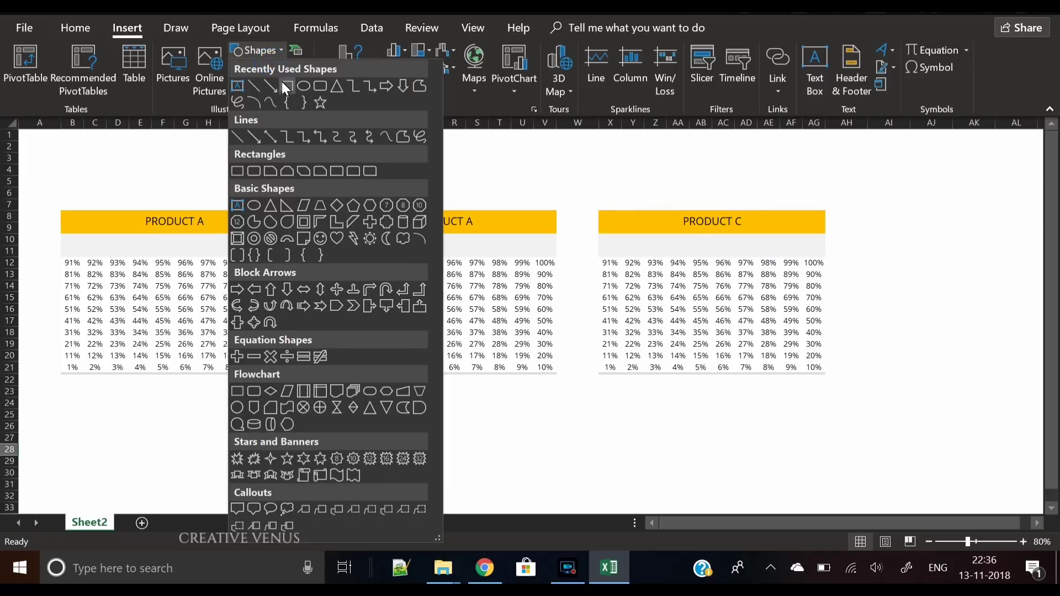
pyautogui.click(281, 82)
pyautogui.moveTo(61, 156); pyautogui.dragTo(828, 186)
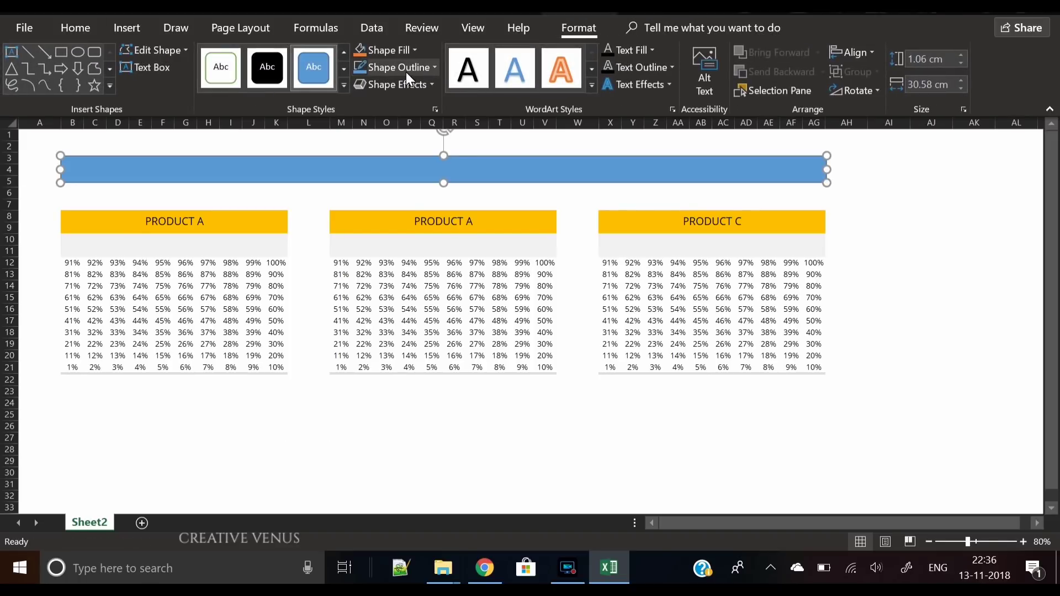
pyautogui.click(409, 72)
pyautogui.click(406, 227)
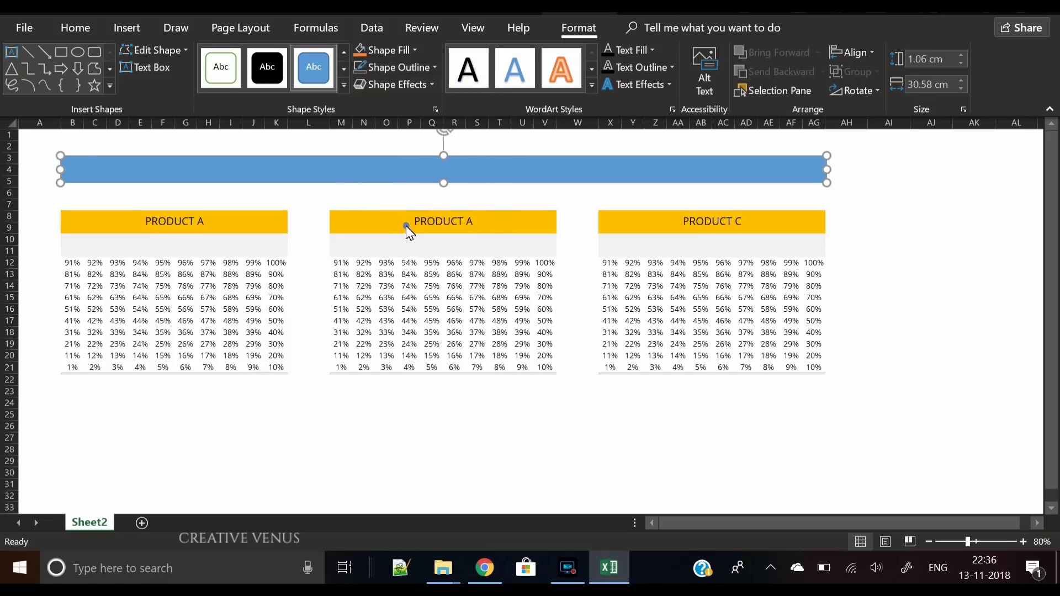
# Give the rectangle a gradient fill whose first stop is gold at 0%
pyautogui.rightClick(386, 167)
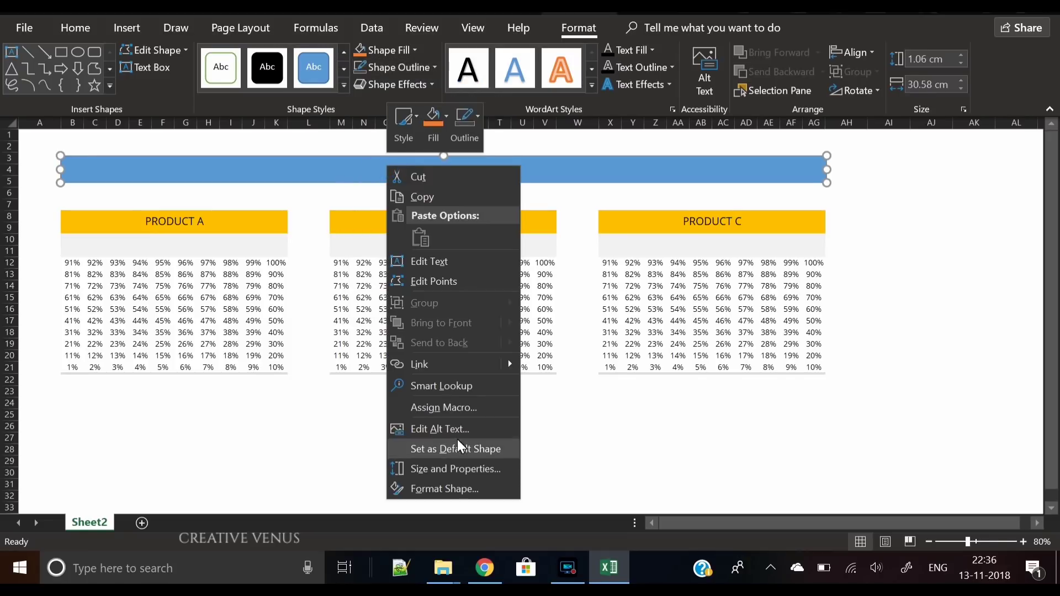
pyautogui.click(454, 490)
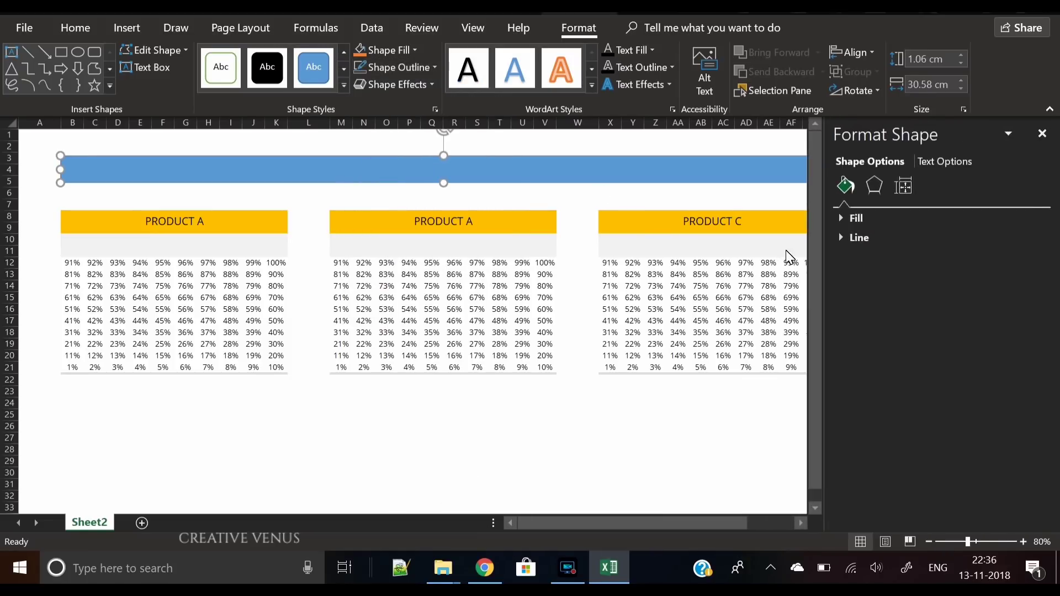
pyautogui.click(876, 218)
pyautogui.click(889, 282)
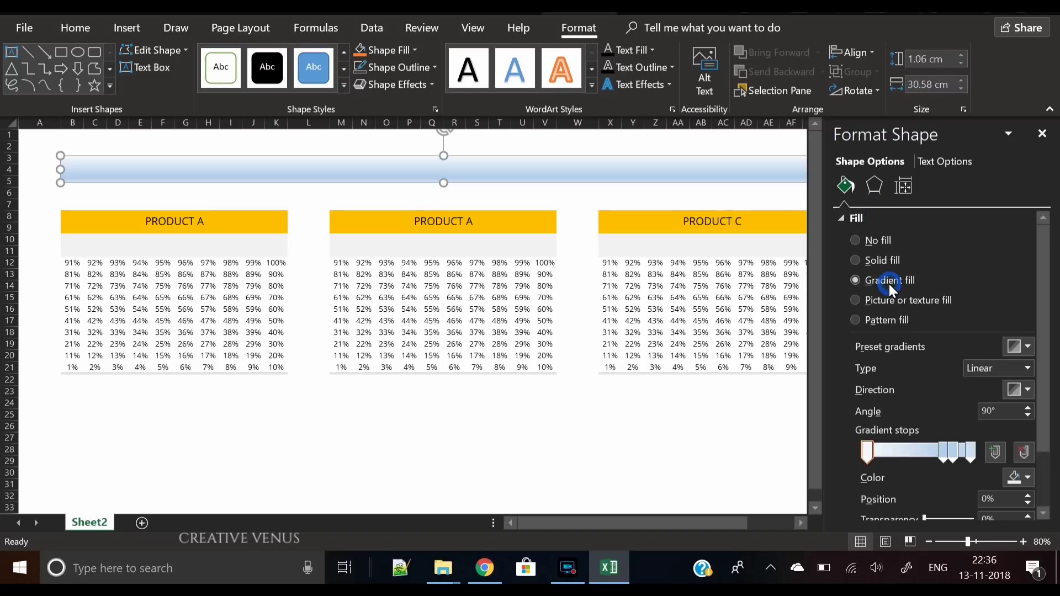
pyautogui.click(1023, 452)
pyautogui.click(1024, 452)
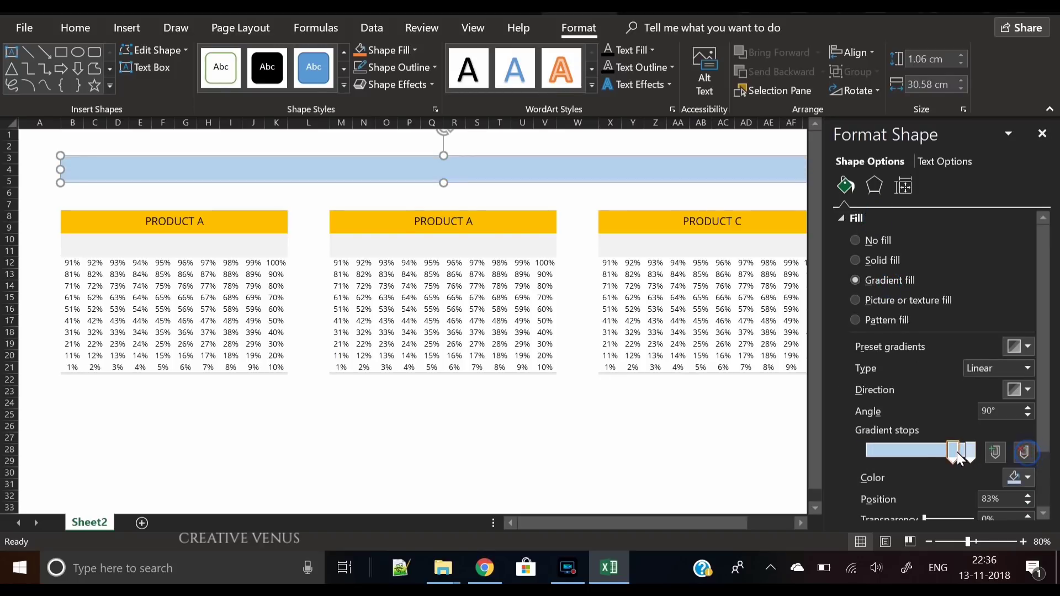
pyautogui.moveTo(958, 458); pyautogui.dragTo(847, 444)
pyautogui.click(1020, 479)
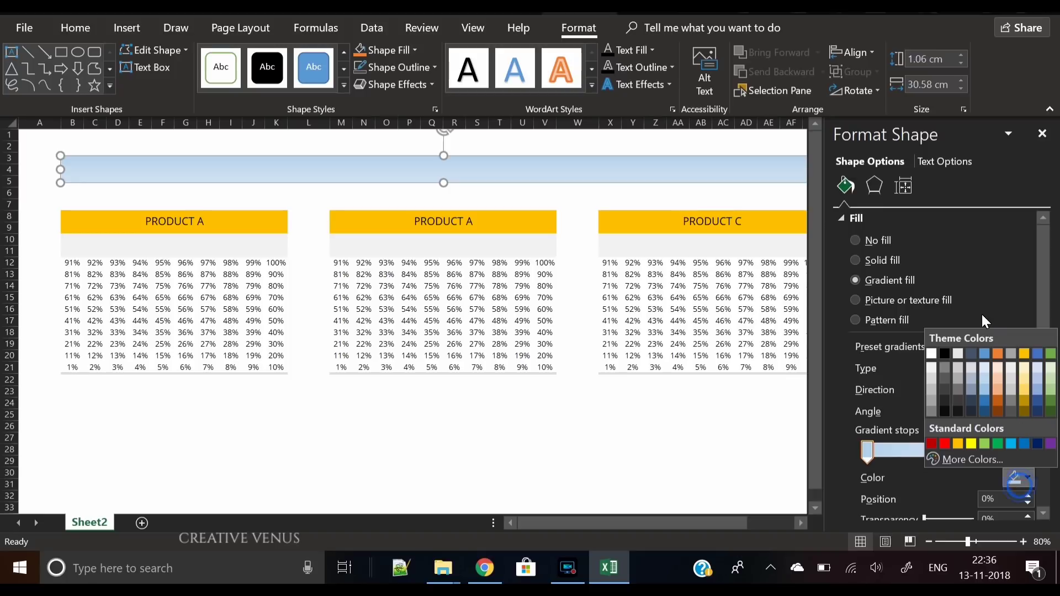
pyautogui.click(1022, 354)
# Set the last gradient stop to orange
pyautogui.click(973, 453)
pyautogui.click(1019, 479)
pyautogui.click(997, 459)
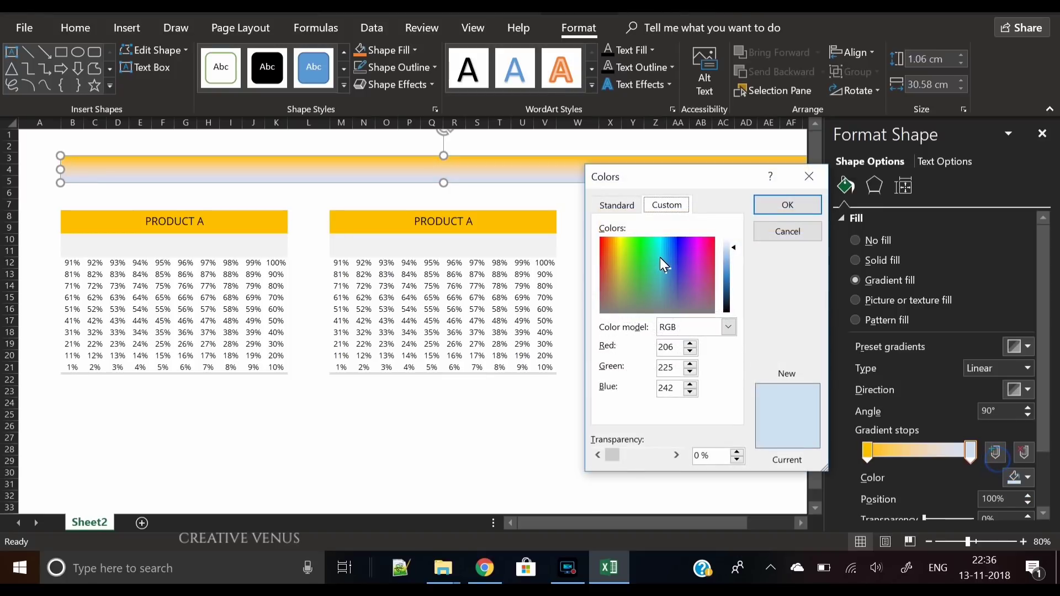
pyautogui.click(616, 206)
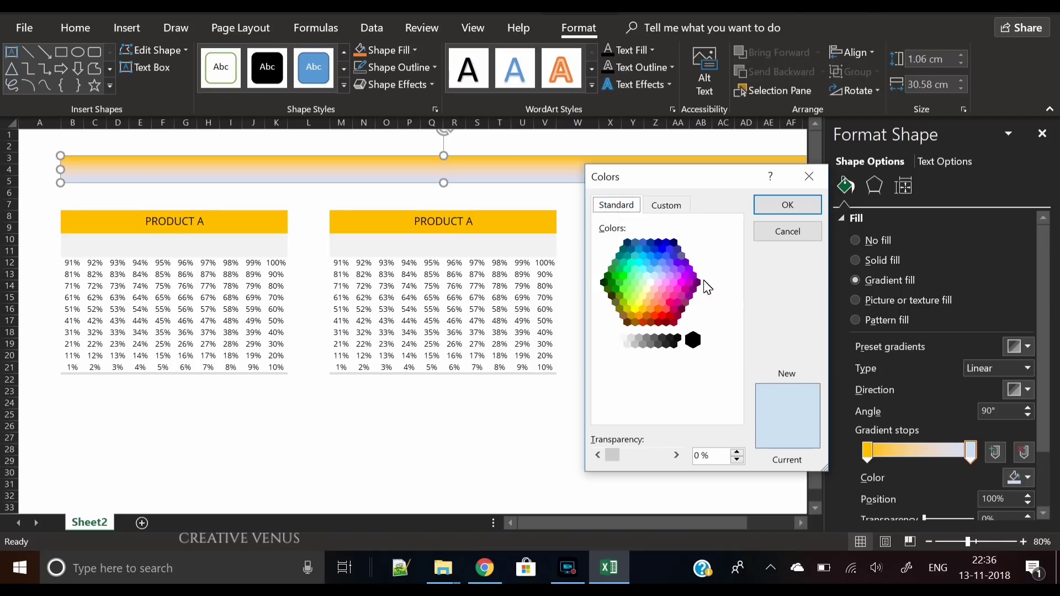
pyautogui.click(639, 316)
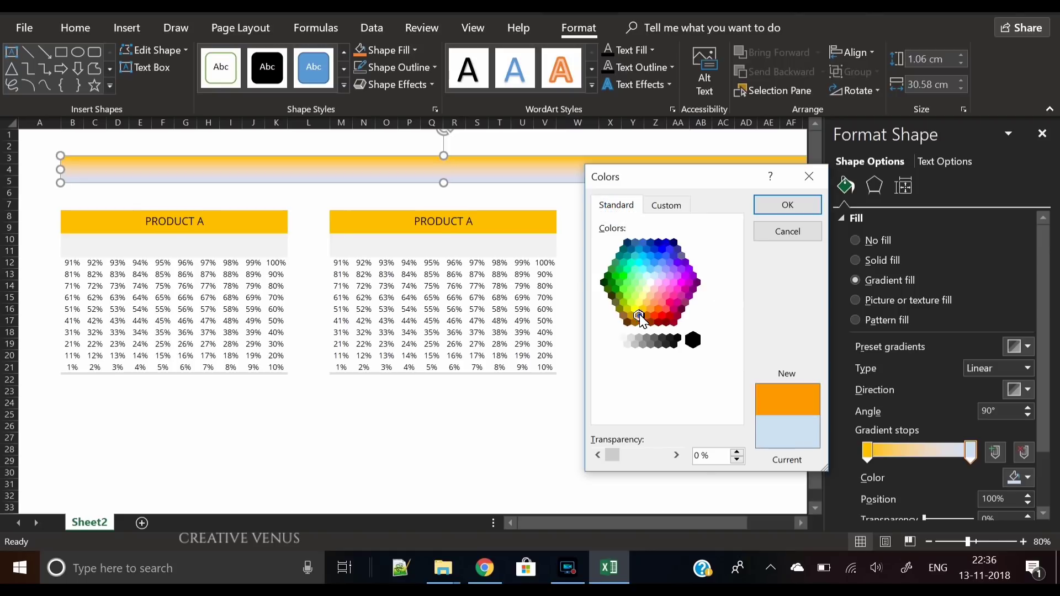
pyautogui.click(771, 206)
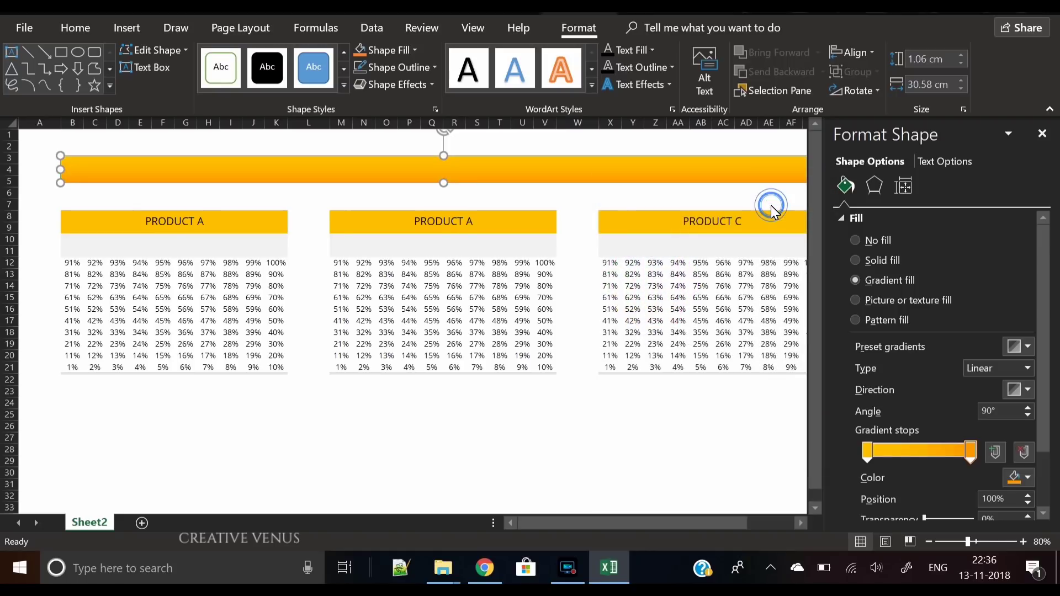
# Make the gradient linear and run it diagonally at 45°
pyautogui.click(1029, 369)
pyautogui.click(1026, 386)
pyautogui.click(1027, 389)
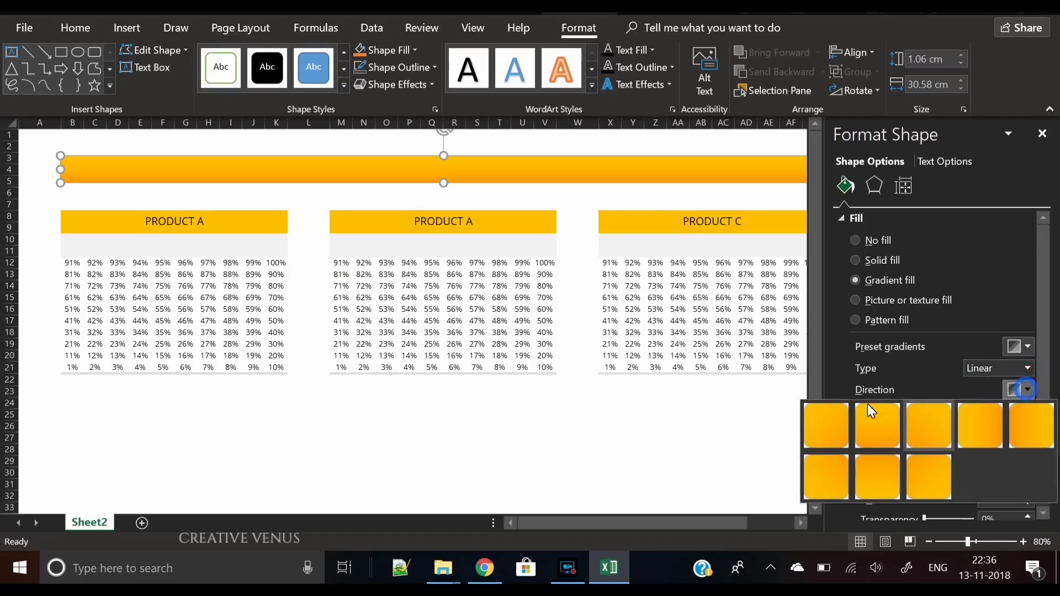
pyautogui.click(824, 416)
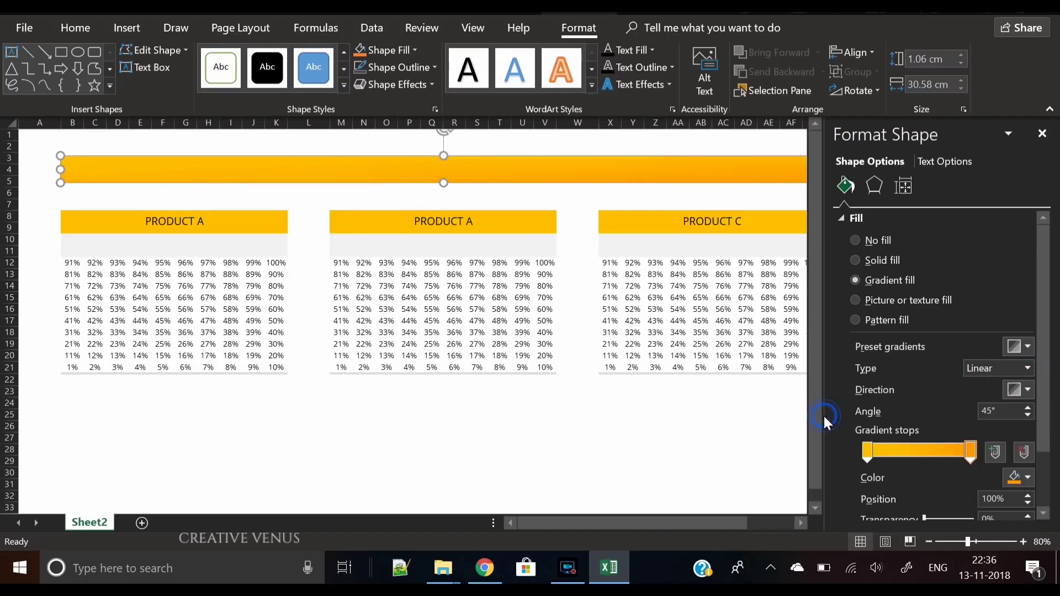
pyautogui.click(1042, 133)
pyautogui.click(900, 252)
# Move the banner down toward the cards and add the text SALES DASHBOARD
pyautogui.click(523, 177)
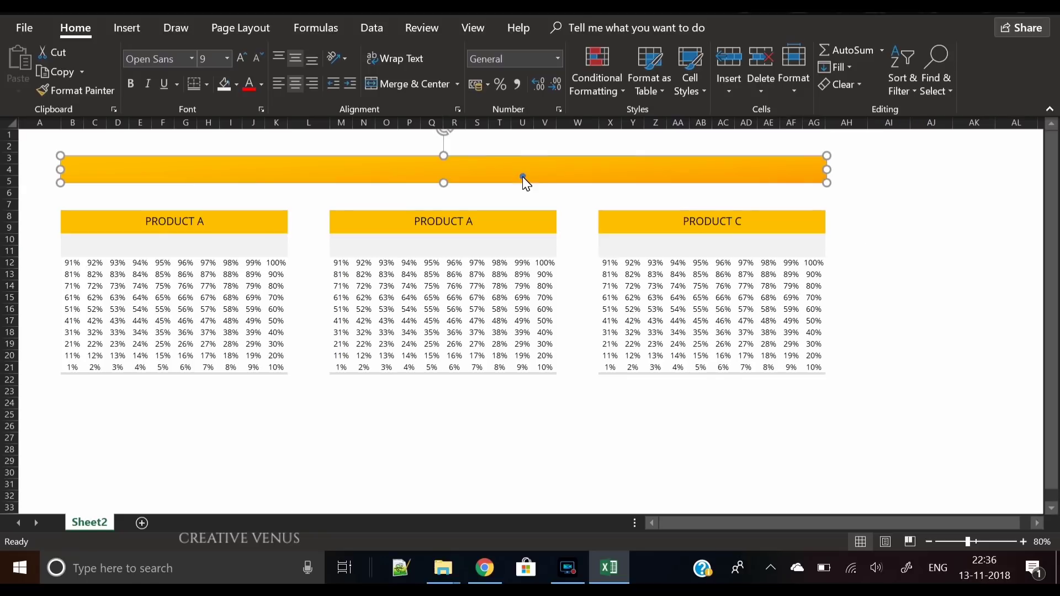
pyautogui.moveTo(466, 165); pyautogui.dragTo(465, 183)
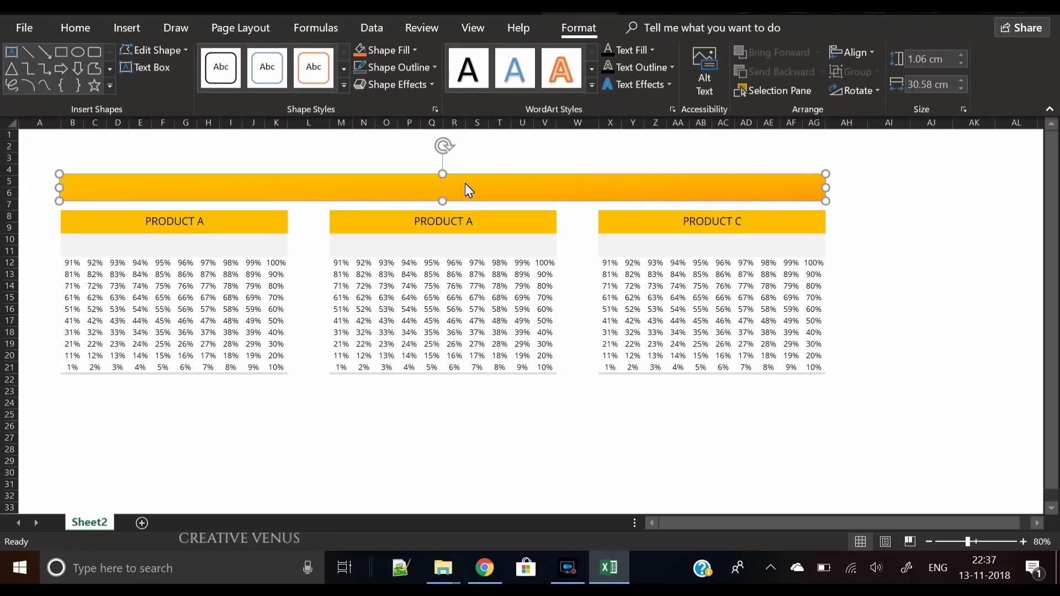
pyautogui.rightClick(417, 190)
pyautogui.click(456, 286)
# Set the SALES DASHBOARD title in Agency FB and centre it in the banner
pyautogui.hotkey('ctrl', 'a')
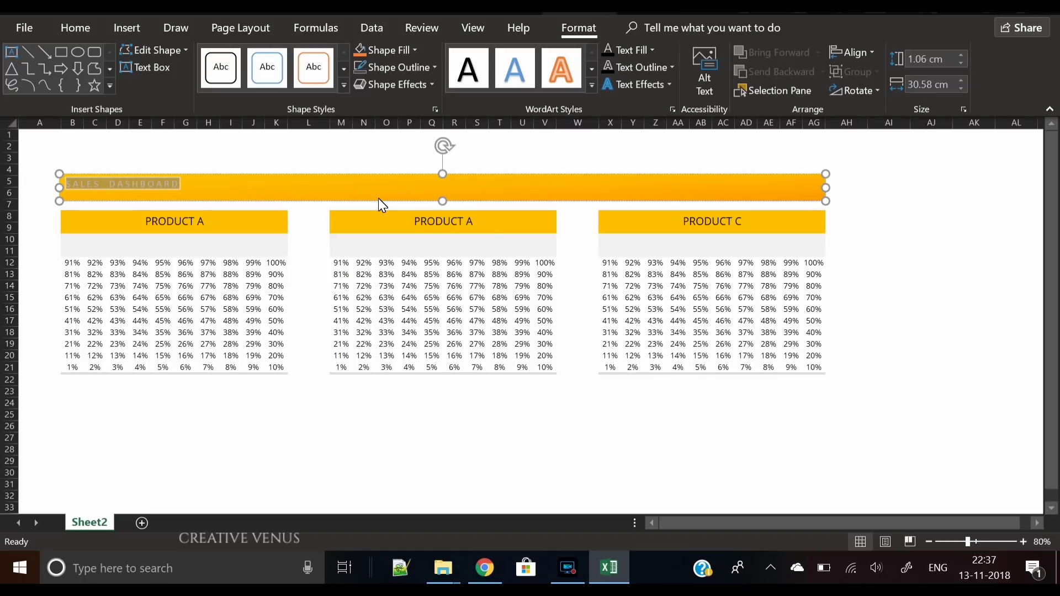
pyautogui.click(92, 32)
pyautogui.click(184, 63)
pyautogui.write('Agency FB')
pyautogui.press('Return')
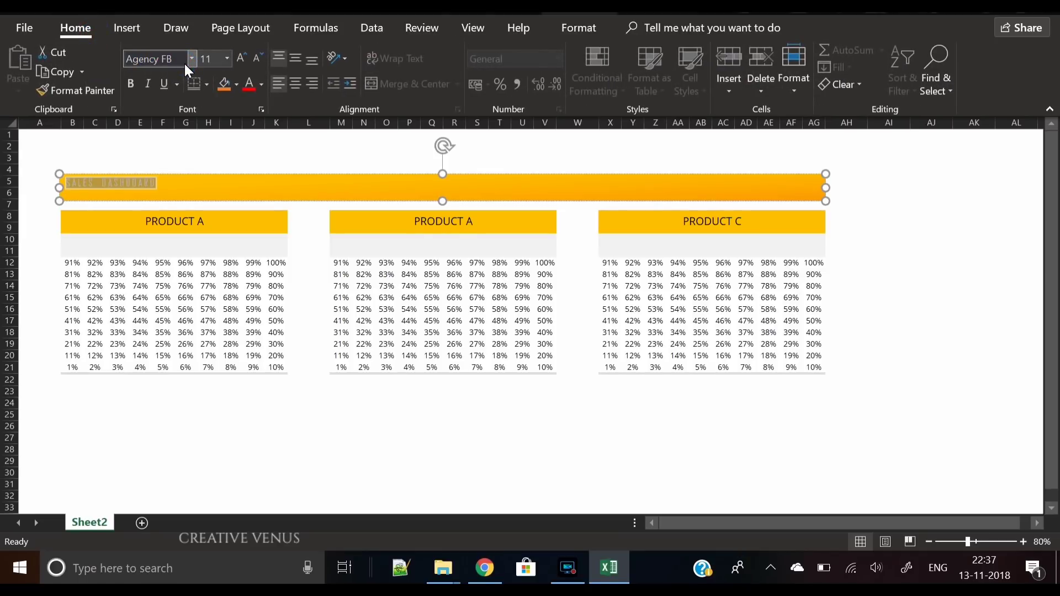
pyautogui.click(296, 84)
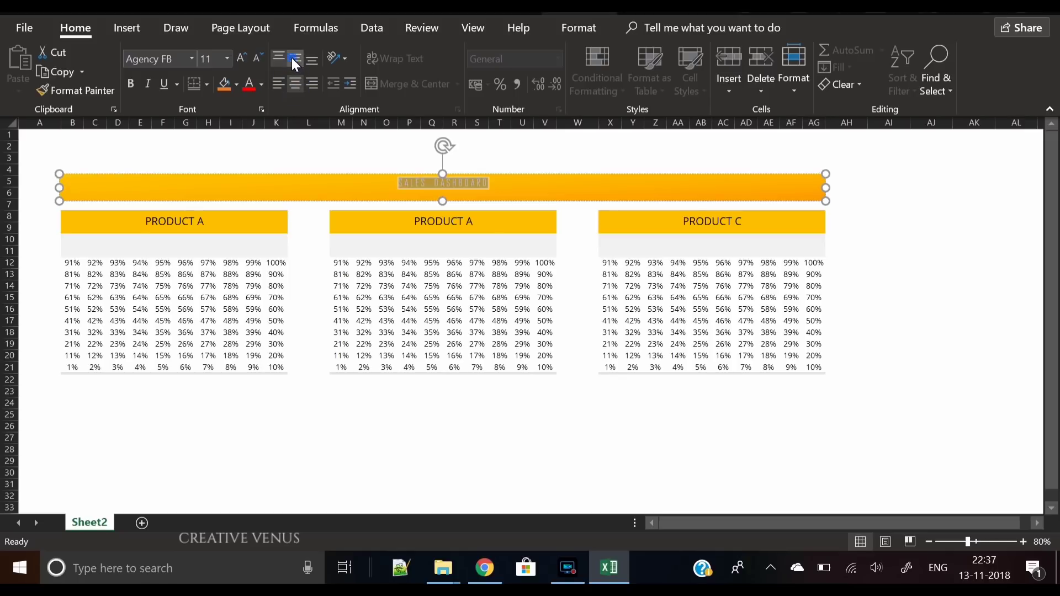
# Make the title size 18, automatic black and bold
pyautogui.click(242, 58)
pyautogui.click(241, 57)
pyautogui.click(242, 58)
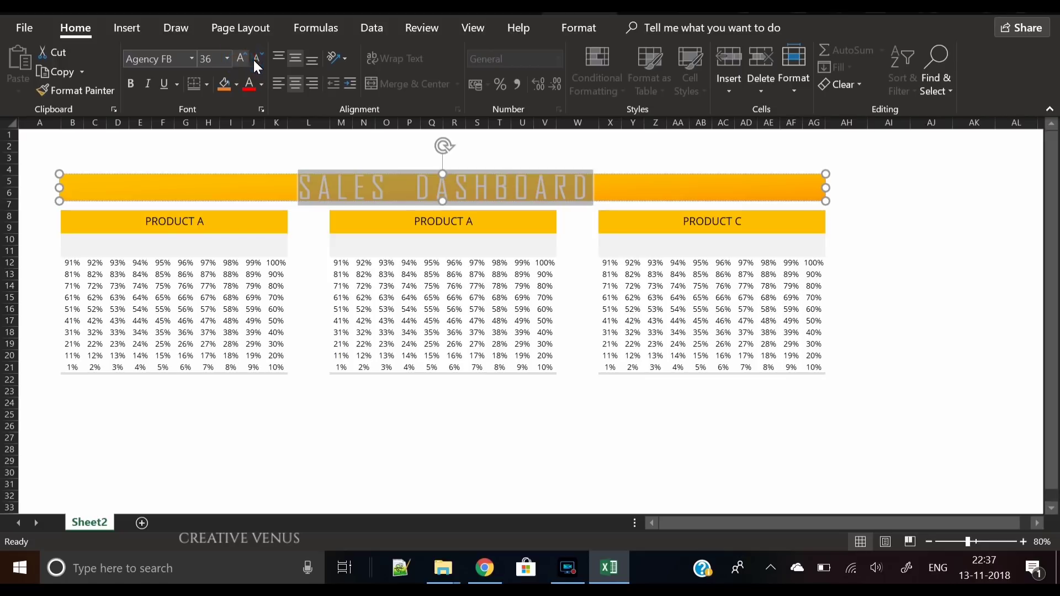
pyautogui.click(256, 58)
pyautogui.click(256, 58)
pyautogui.click(256, 58)
pyautogui.click(256, 57)
pyautogui.click(256, 57)
pyautogui.click(256, 58)
pyautogui.click(262, 84)
pyautogui.click(254, 105)
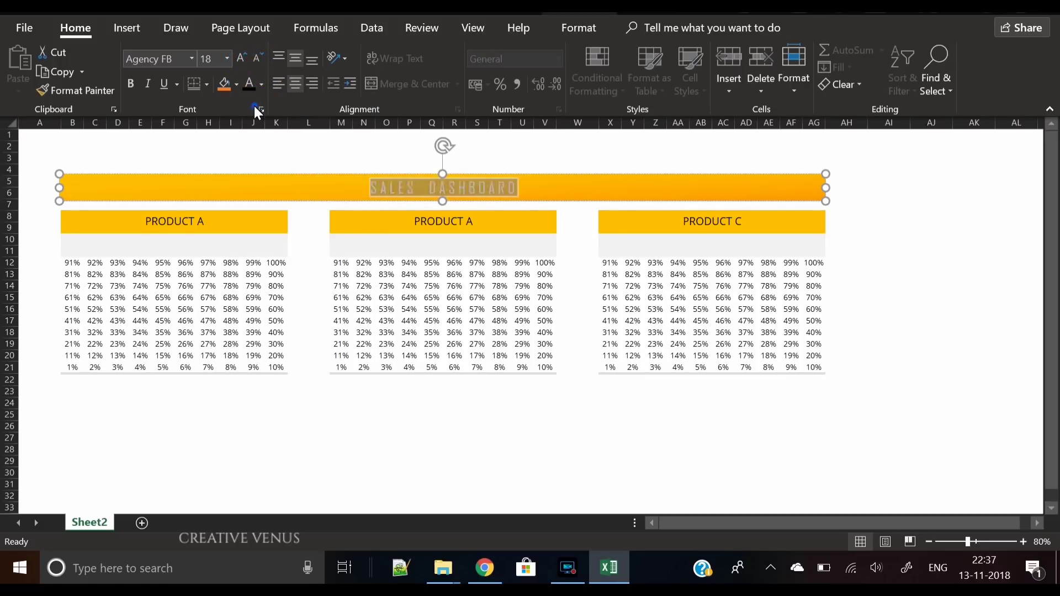
pyautogui.click(131, 84)
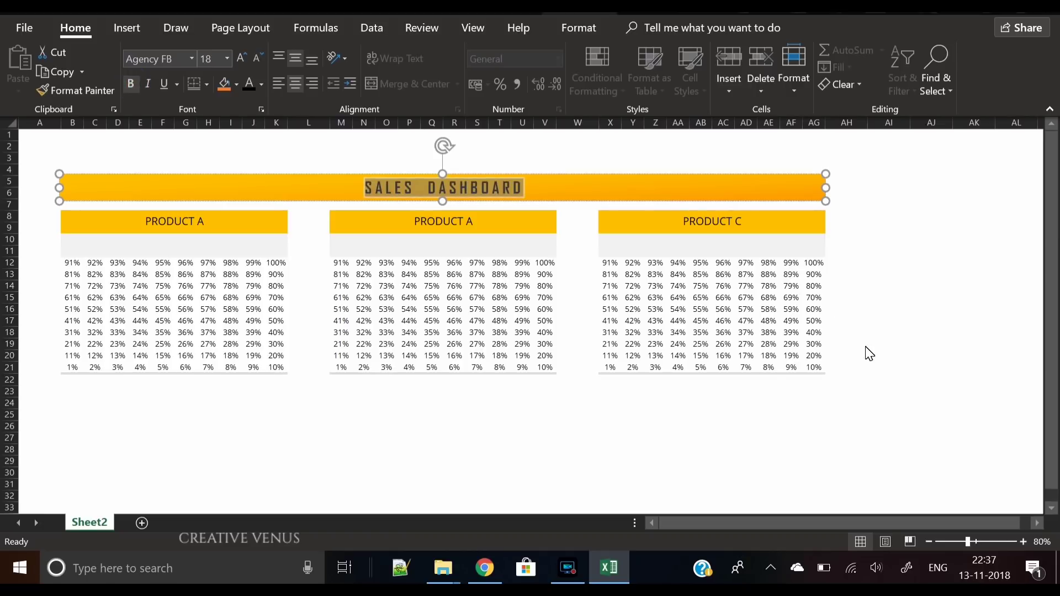
pyautogui.click(920, 298)
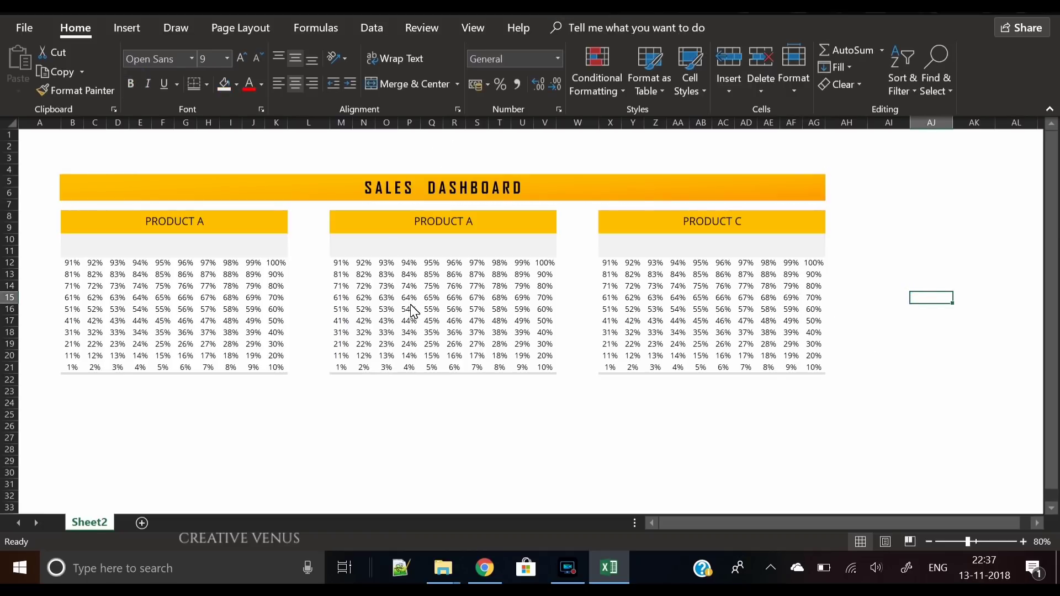
# Retype the first header as spaced 'PRODUCT A' in Agency FB, size 14
pyautogui.click(206, 219)
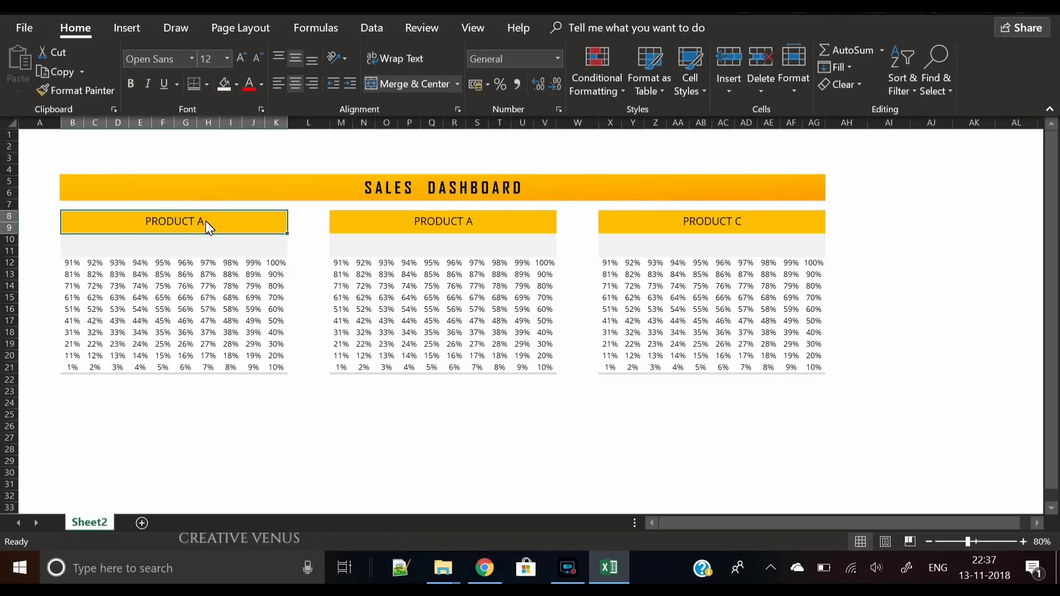
pyautogui.write('P')
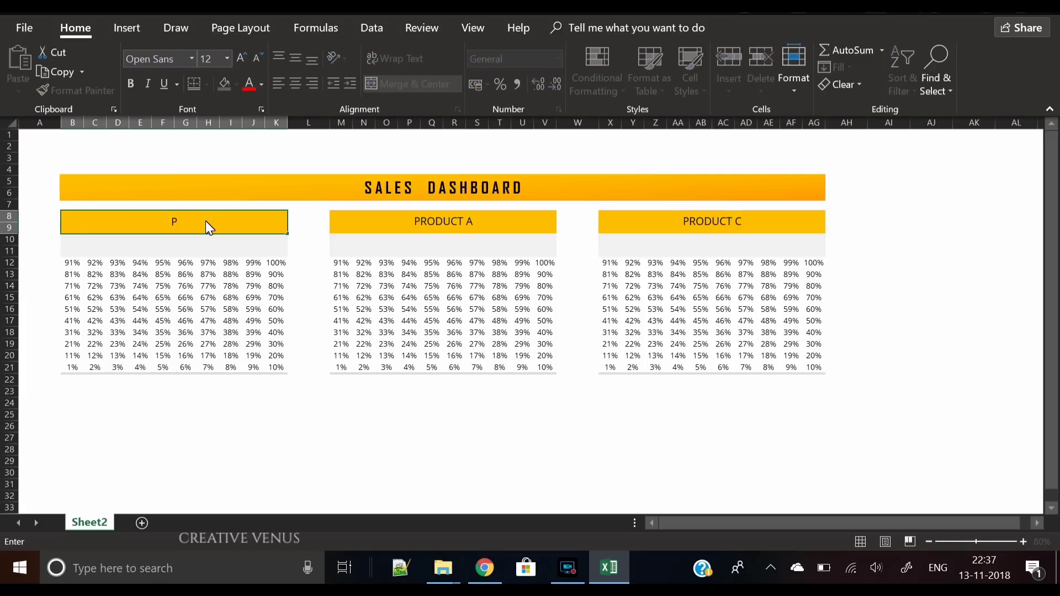
pyautogui.write('RODUCT  A')
pyautogui.click(231, 426)
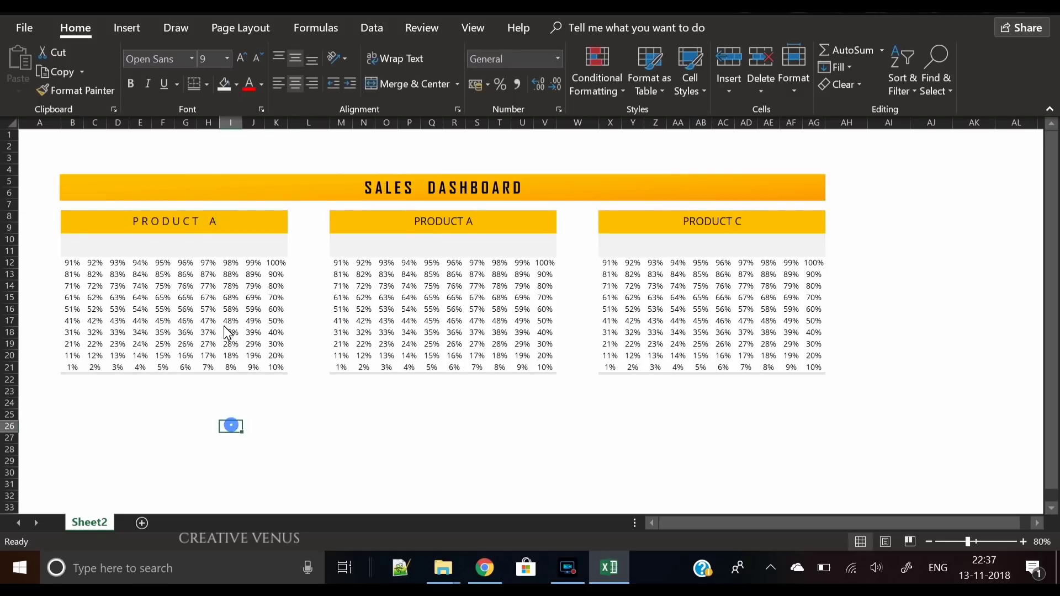
pyautogui.click(201, 229)
pyautogui.click(168, 58)
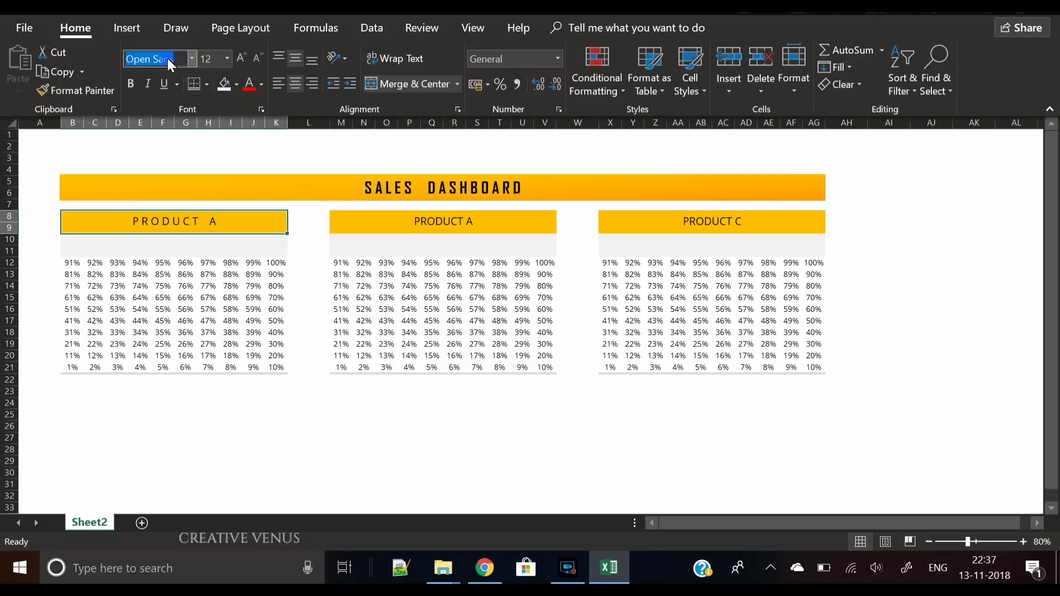
pyautogui.write('Agency FB')
pyautogui.press('Return')
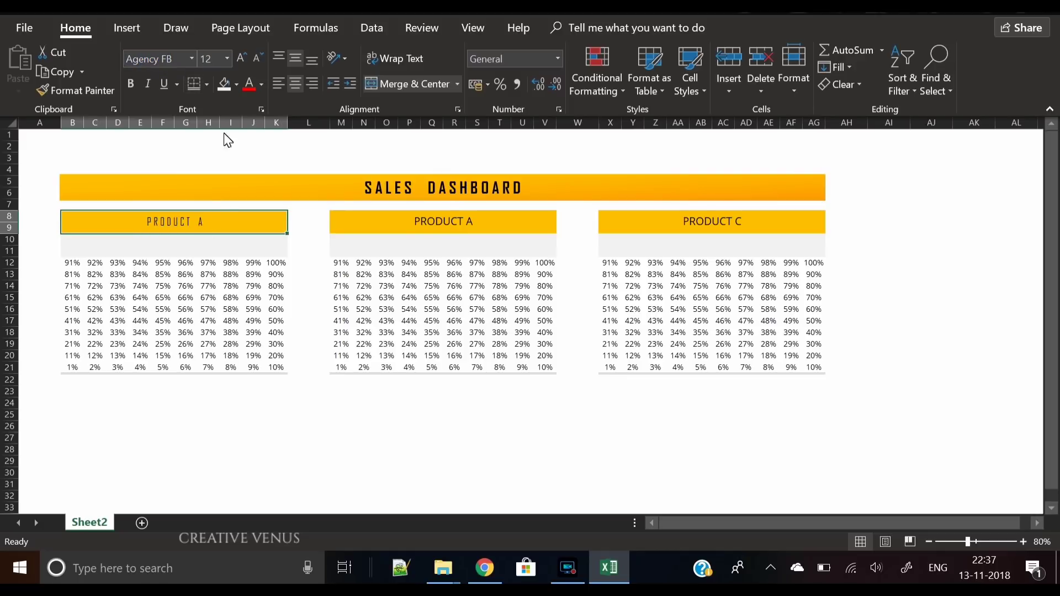
pyautogui.click(242, 61)
pyautogui.click(242, 61)
pyautogui.click(257, 59)
# Paste the styled header onto the second card and change it to PRODUCT B
pyautogui.hotkey('ctrl', 'c')
pyautogui.click(430, 213)
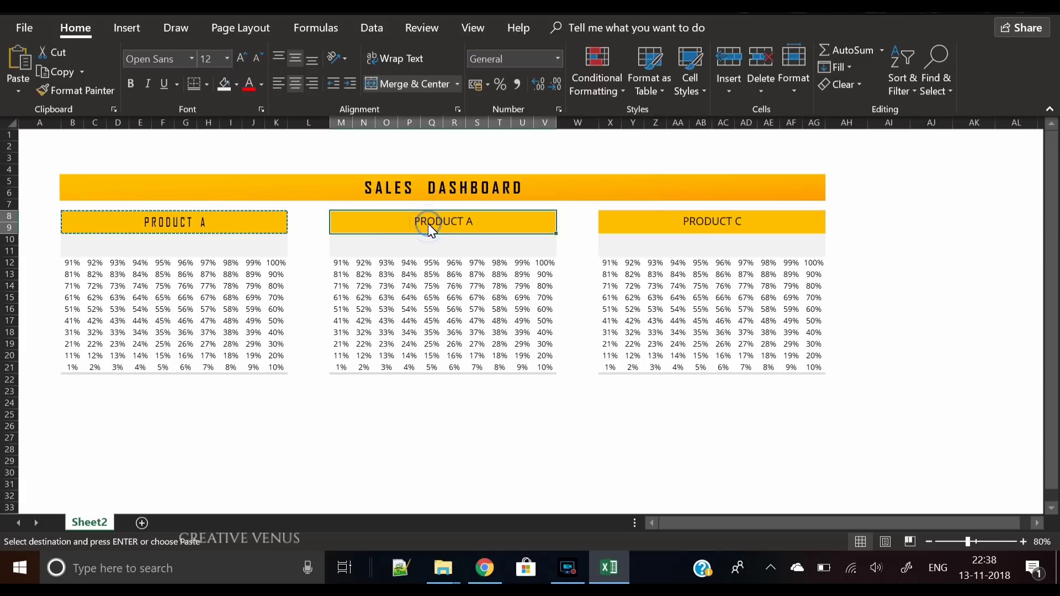
pyautogui.hotkey('ctrl', 'b')
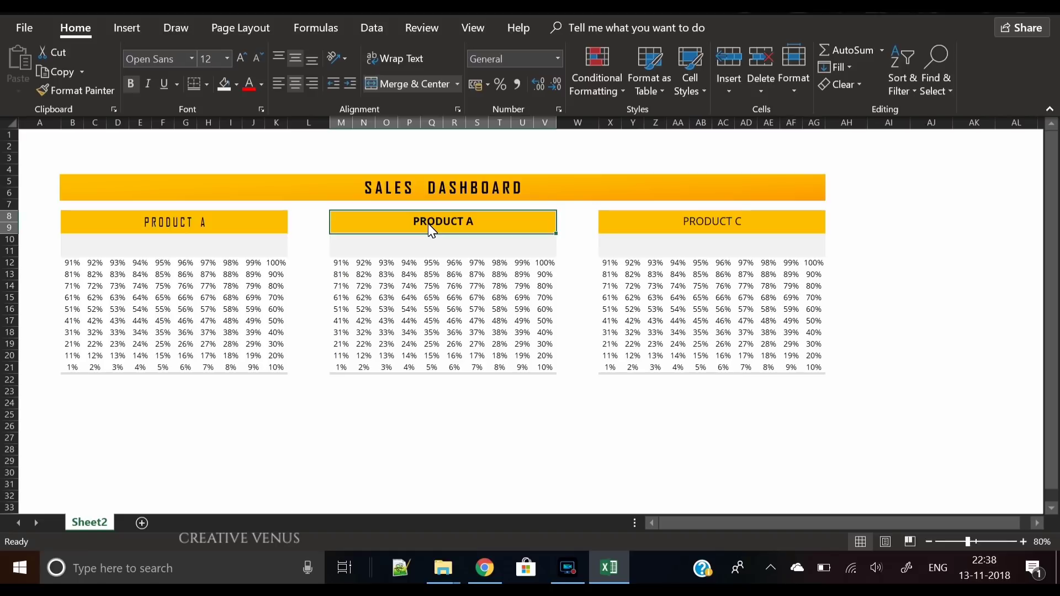
pyautogui.click(225, 224)
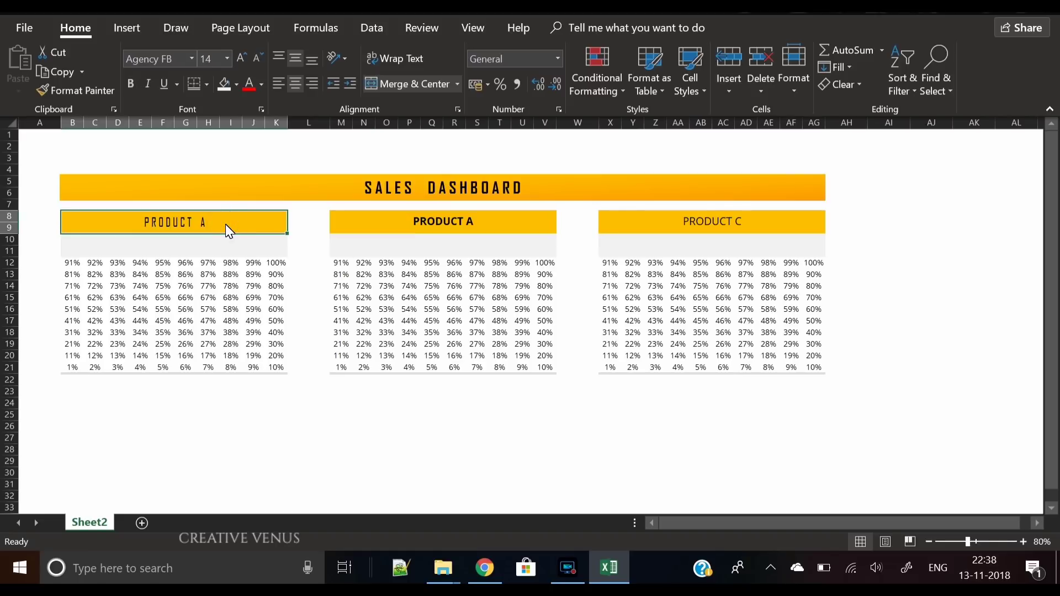
pyautogui.hotkey('ctrl', 'c')
pyautogui.click(409, 224)
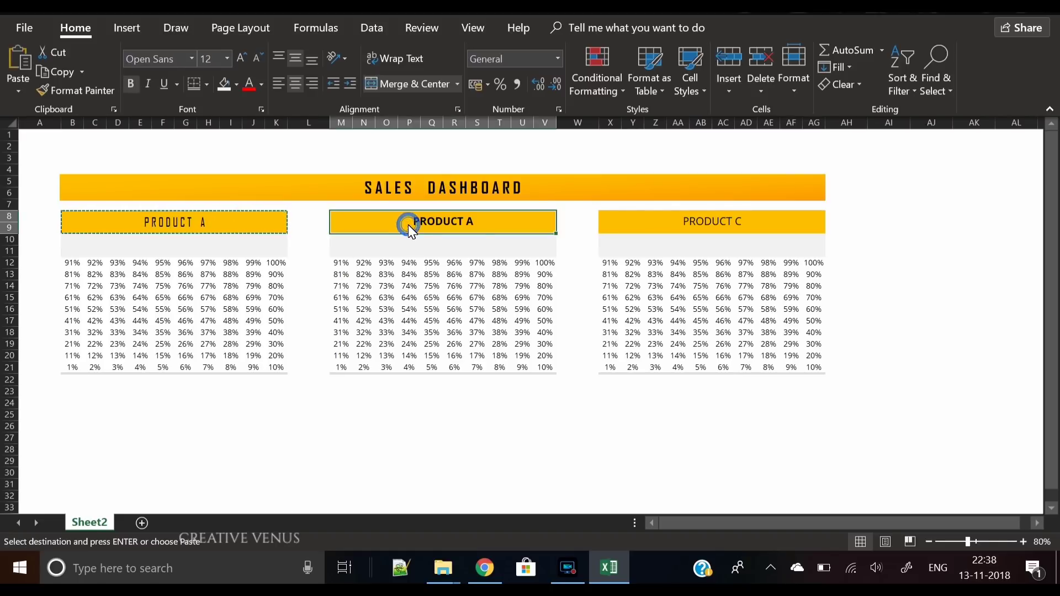
pyautogui.hotkey('ctrl', 'v')
pyautogui.doubleClick(485, 226)
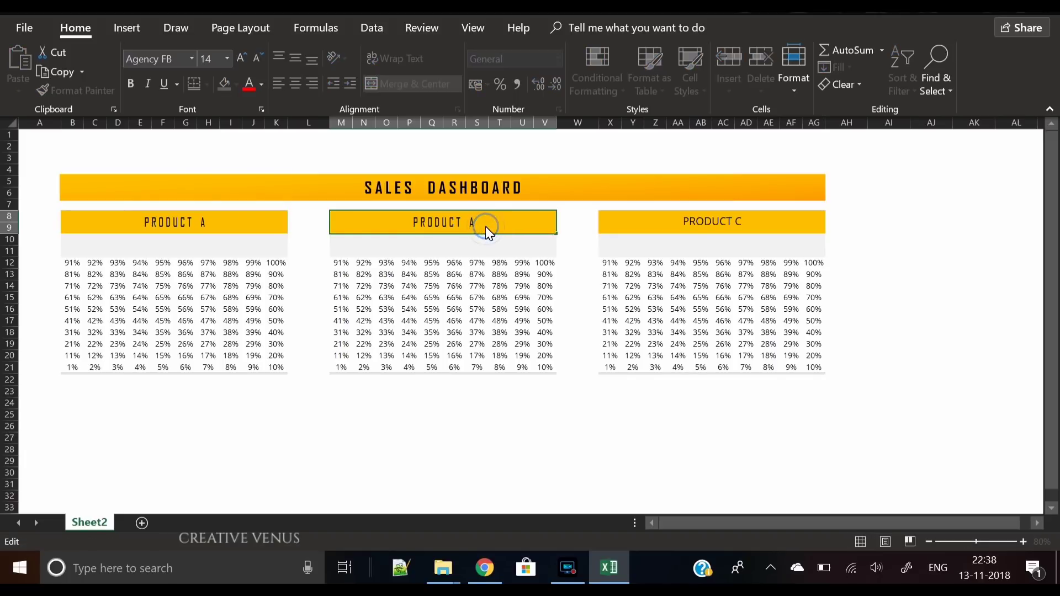
pyautogui.press('BackSpace')
pyautogui.write('B')
pyautogui.click(520, 497)
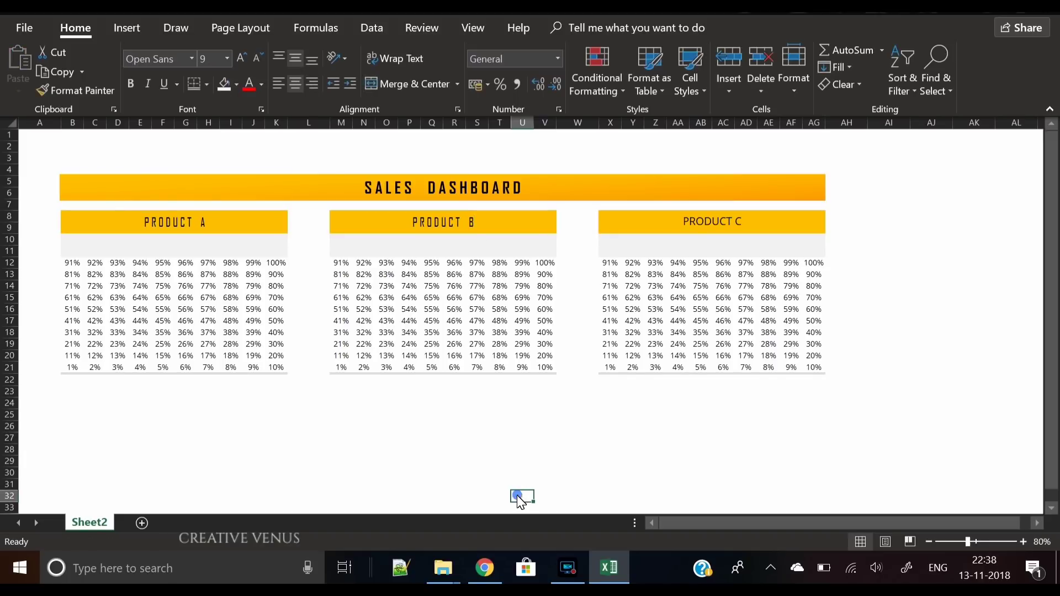
# Paste the header onto the third card and change it to PRODUCT C
pyautogui.click(460, 227)
pyautogui.hotkey('ctrl', 'c')
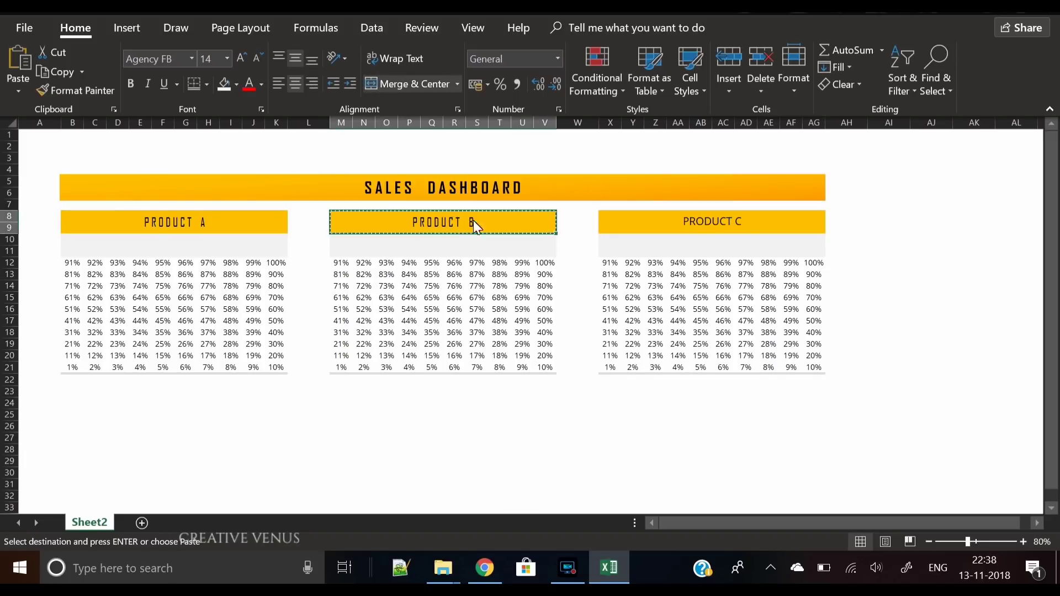
pyautogui.click(706, 218)
pyautogui.hotkey('ctrl', 'v')
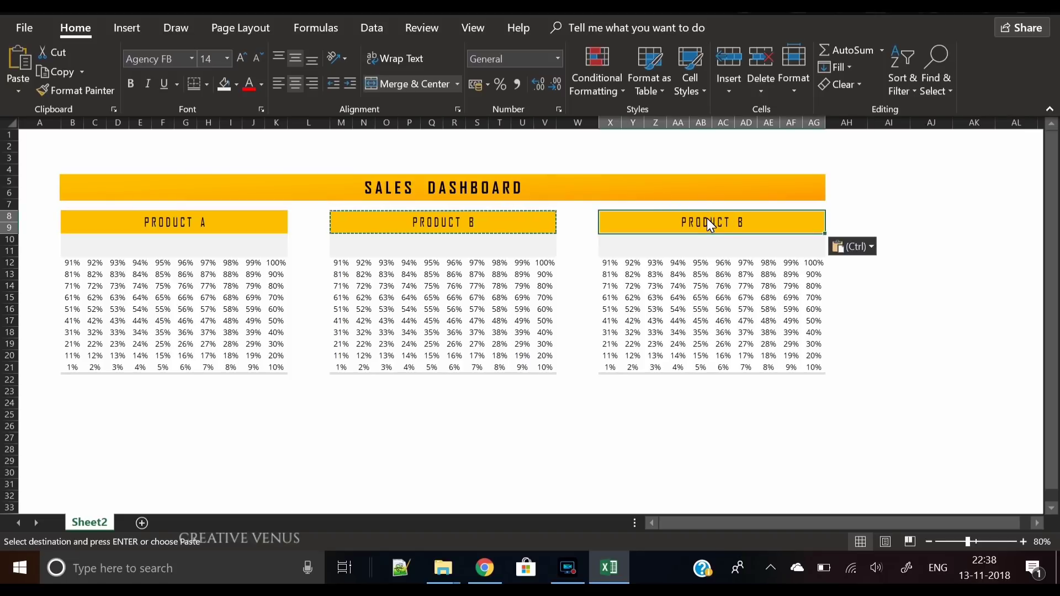
pyautogui.doubleClick(756, 220)
pyautogui.press('BackSpace')
pyautogui.write('C')
pyautogui.click(687, 405)
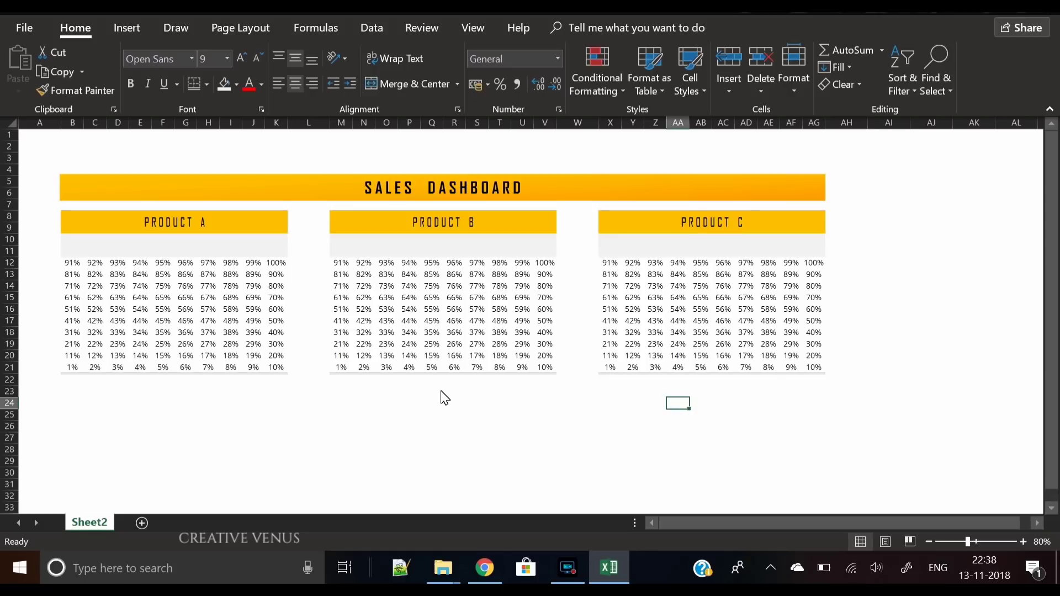
# Enter 75% under PRODUCT A and copy it into the Product B and C value cells
pyautogui.click(162, 246)
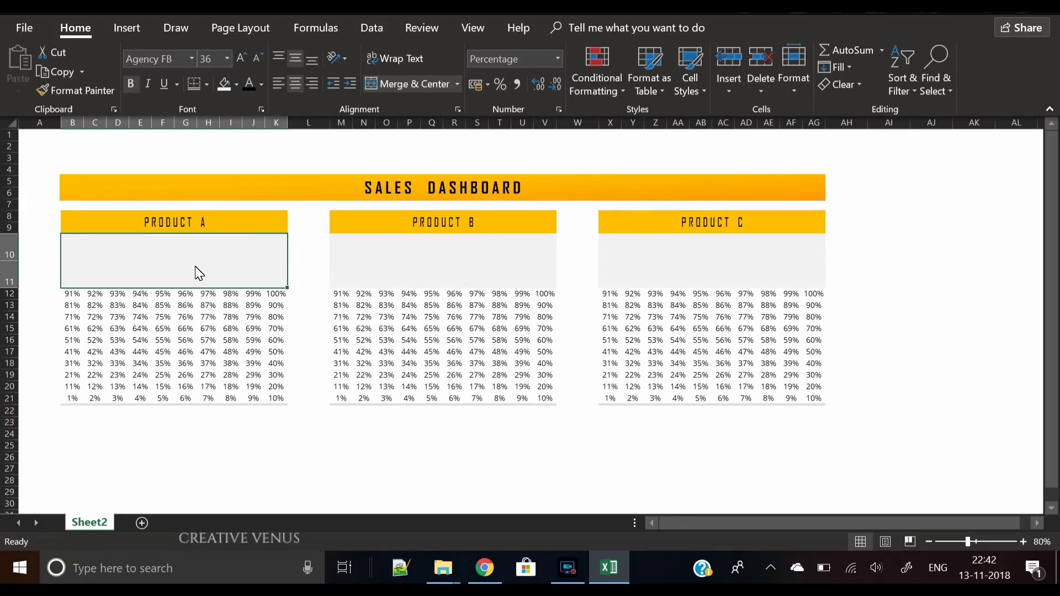
pyautogui.write('75%')
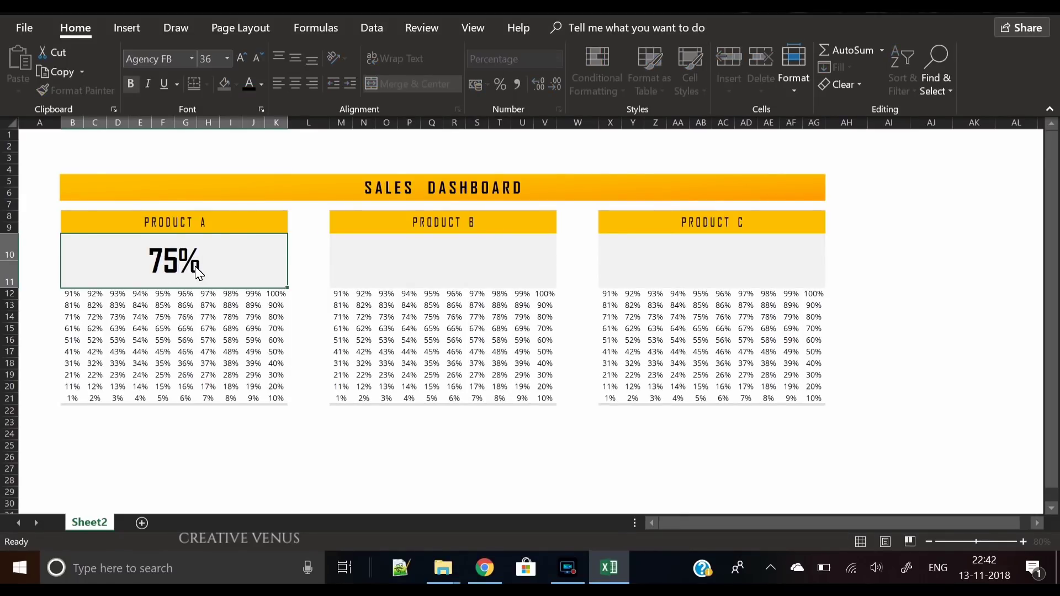
pyautogui.press('Tab')
pyautogui.hotkey('shift', 'Tab')
pyautogui.hotkey('ctrl', 'c')
pyautogui.press('Tab')
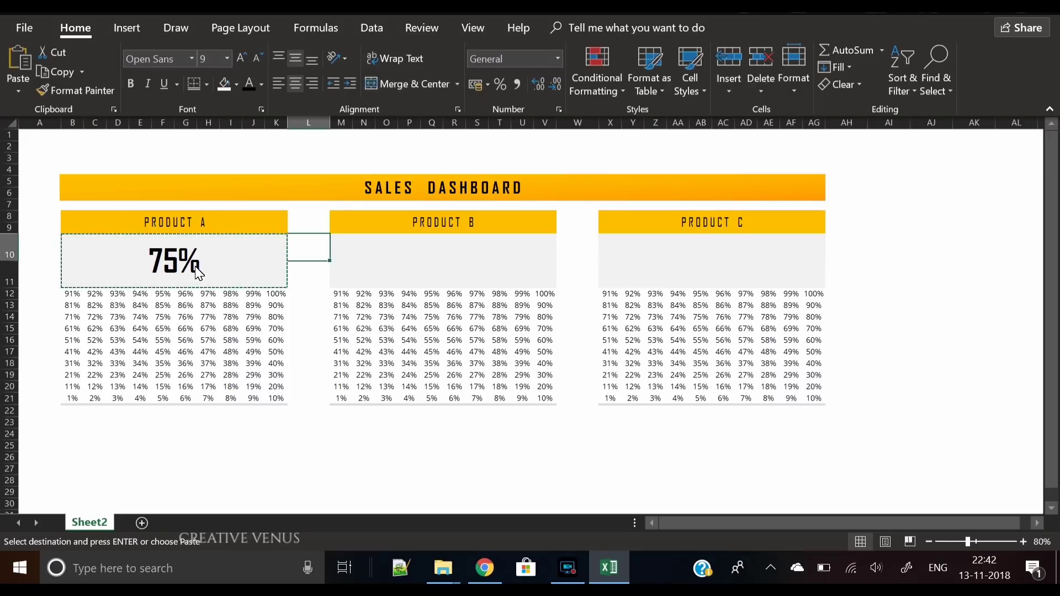
pyautogui.press('Tab')
pyautogui.hotkey('ctrl', 'v')
pyautogui.press('Tab')
pyautogui.press('Tab')
pyautogui.hotkey('ctrl', 'v')
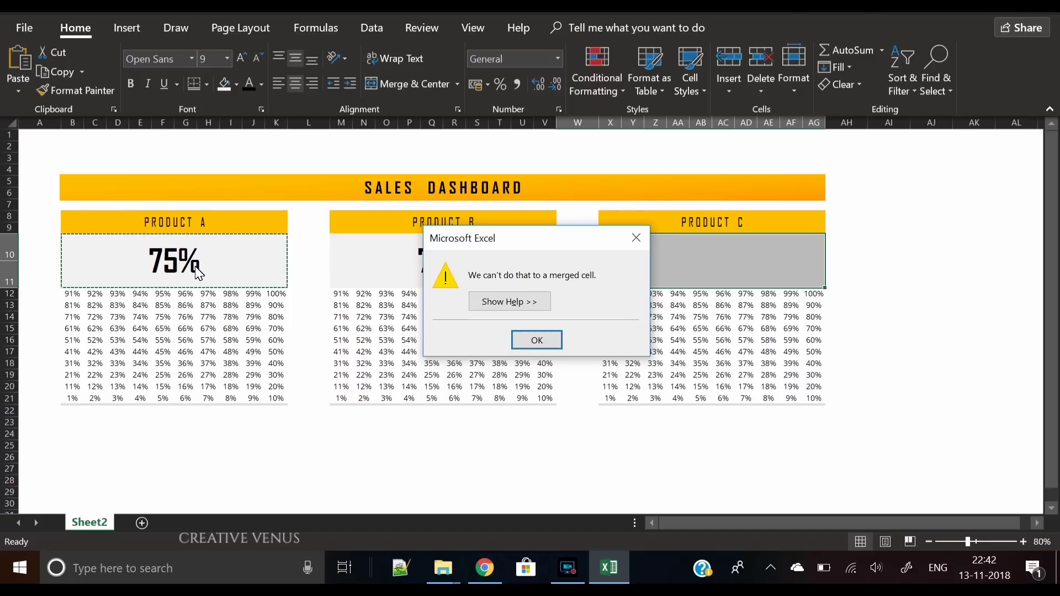
pyautogui.press('Return')
pyautogui.press('Tab')
pyautogui.hotkey('ctrl', 'v')
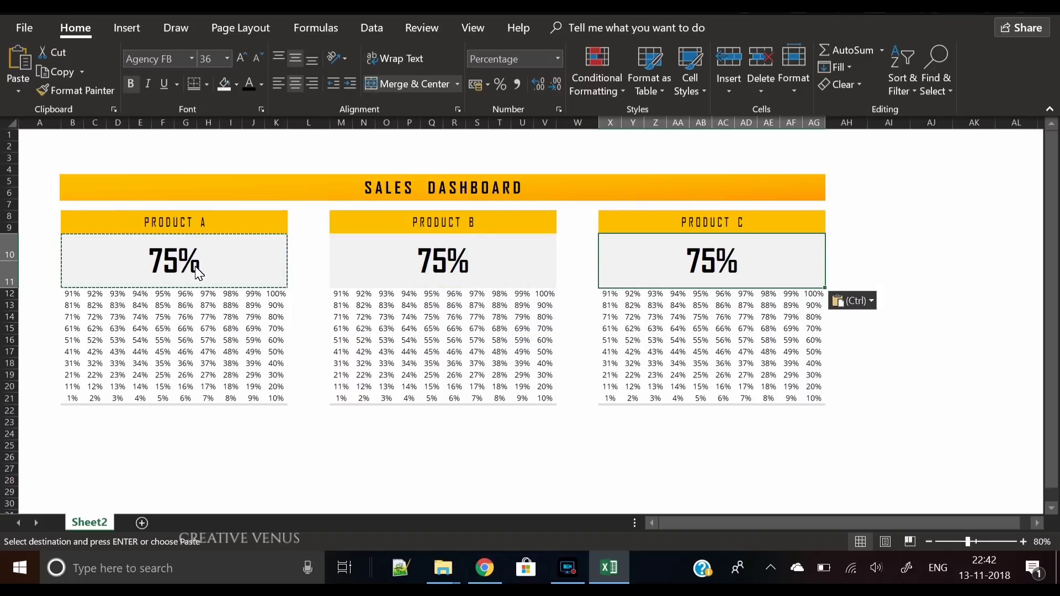
# Change the Product B value to 65% and Product C to 55%
pyautogui.doubleClick(436, 272)
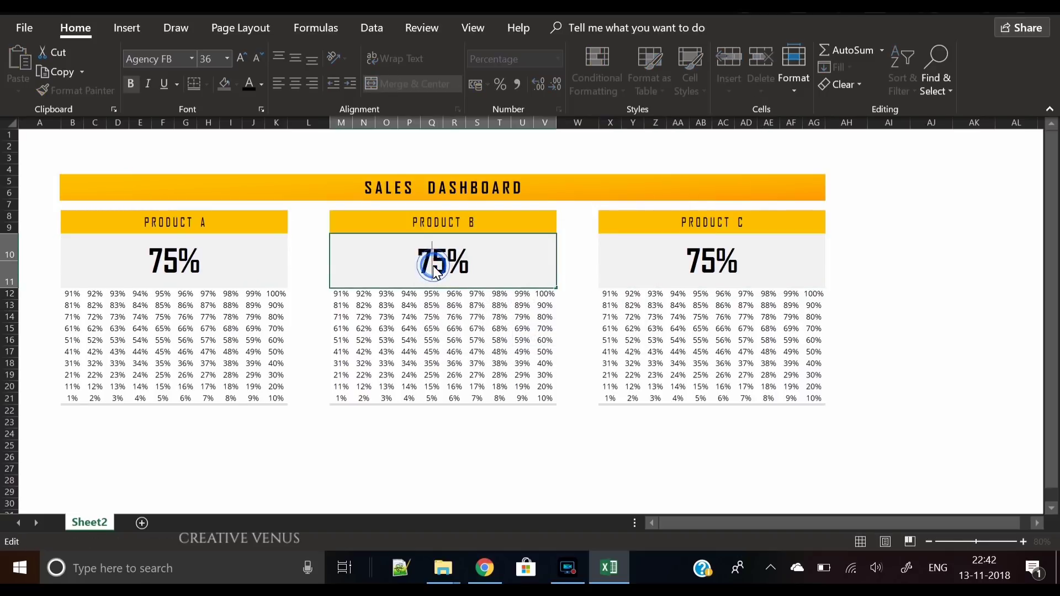
pyautogui.press('BackSpace')
pyautogui.write('6')
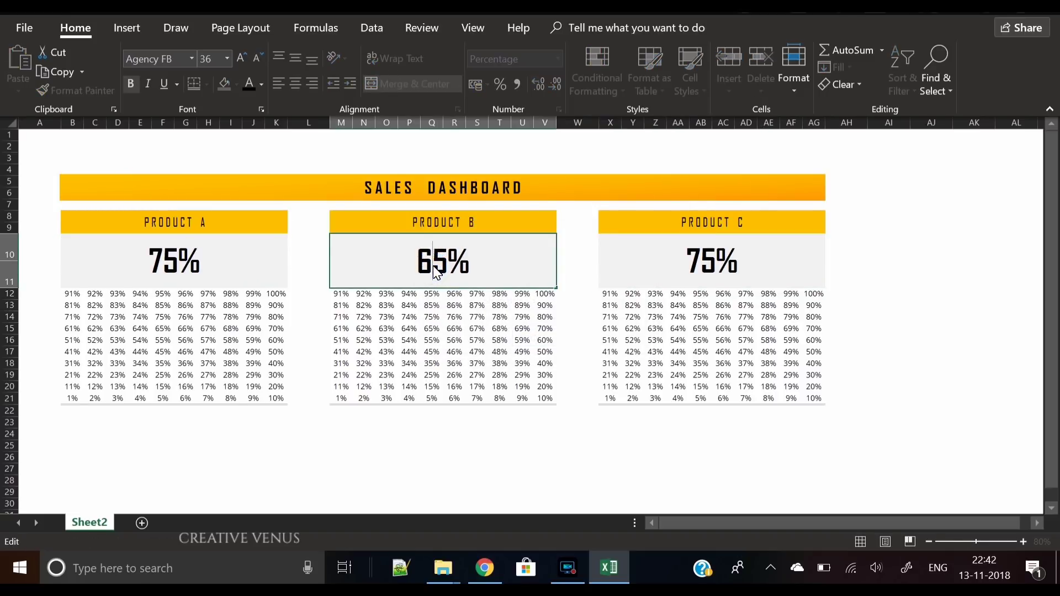
pyautogui.doubleClick(702, 271)
pyautogui.press('BackSpace')
pyautogui.write('5')
pyautogui.press('Return')
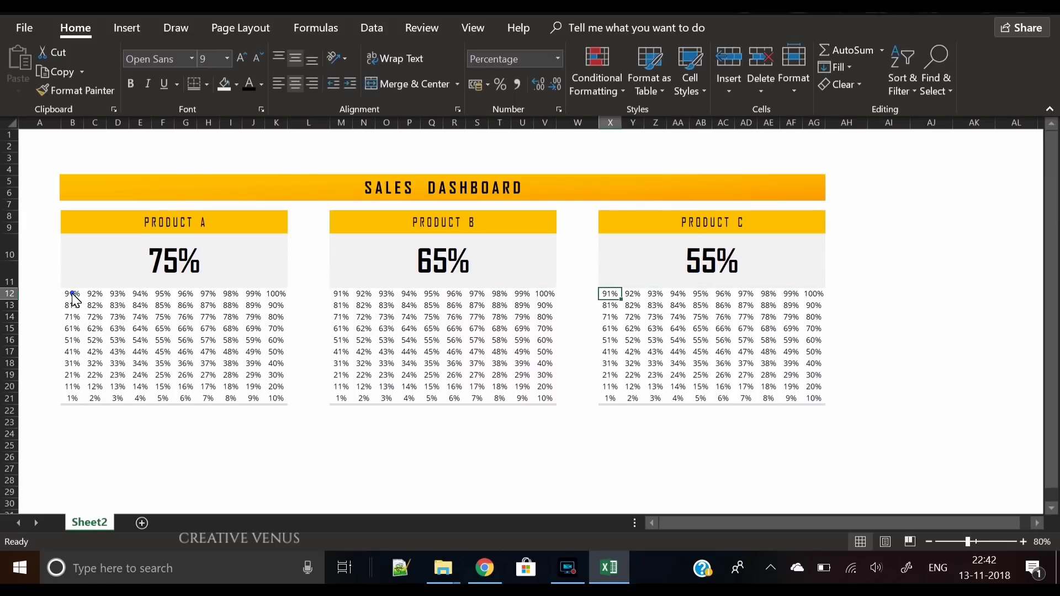
# On B12:K21, add a rule for cell values between 0 and =$B$10
pyautogui.moveTo(72, 293); pyautogui.dragTo(277, 398)
pyautogui.click(588, 92)
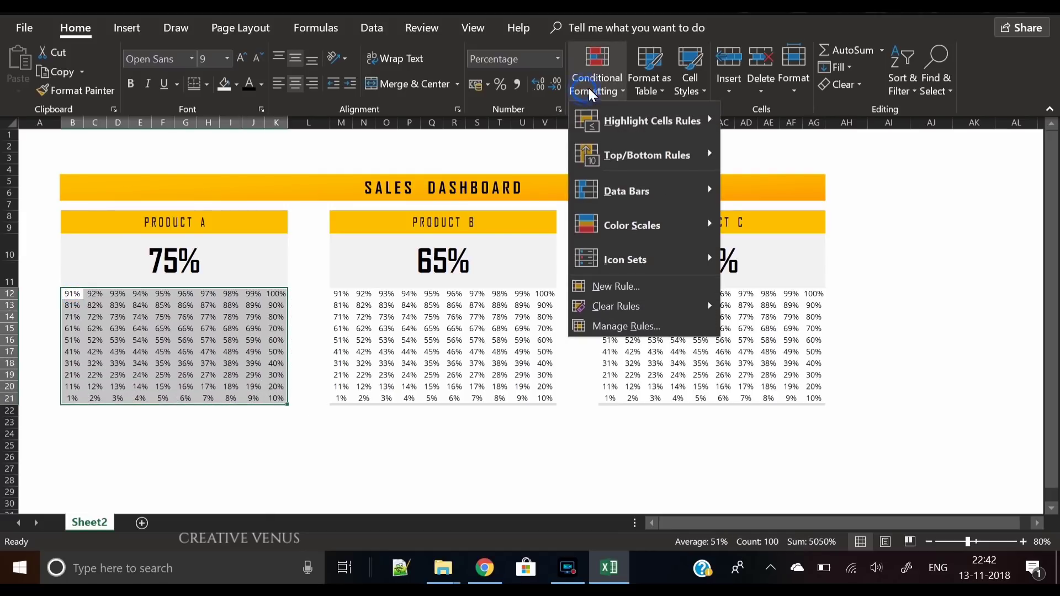
pyautogui.click(692, 289)
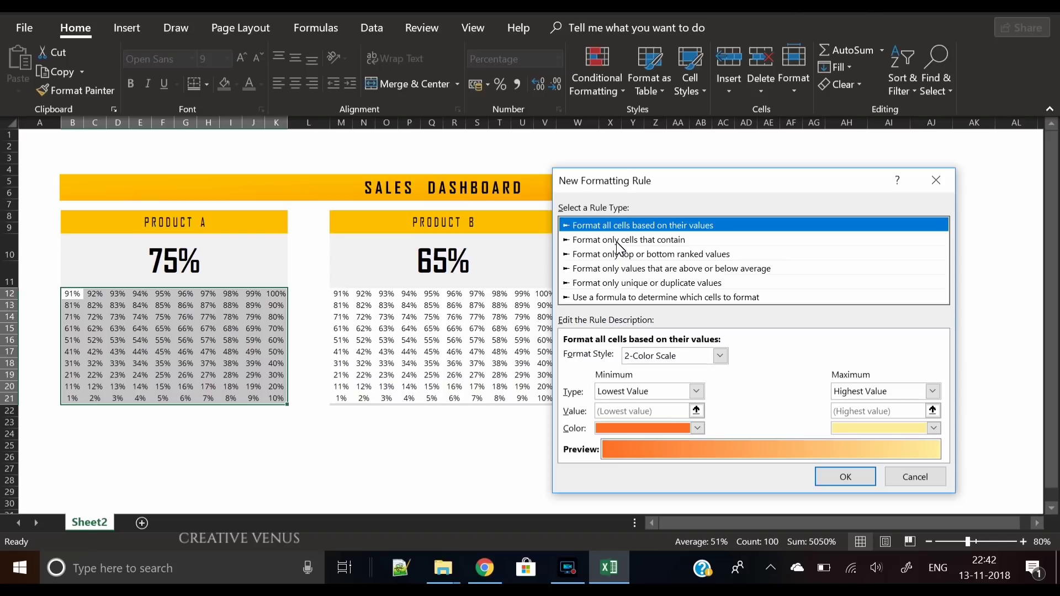
pyautogui.click(618, 240)
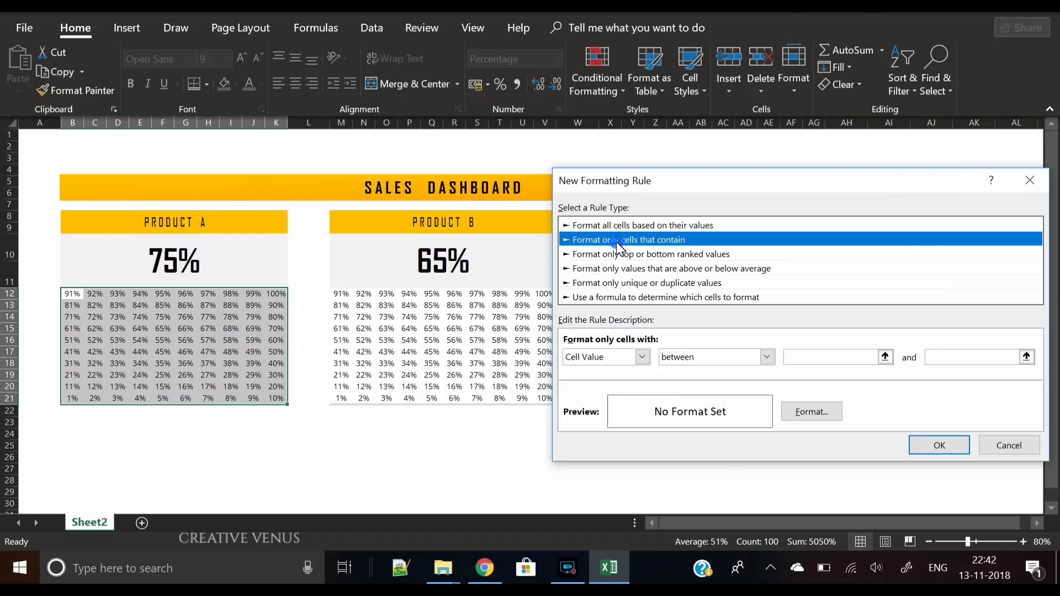
pyautogui.click(815, 362)
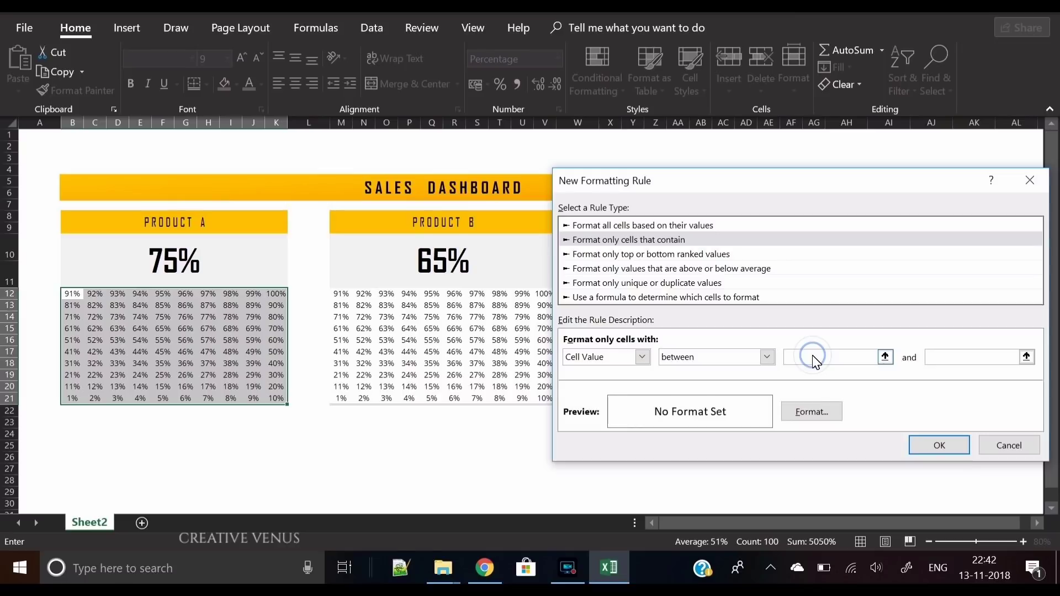
pyautogui.write('0')
pyautogui.click(977, 359)
pyautogui.click(222, 269)
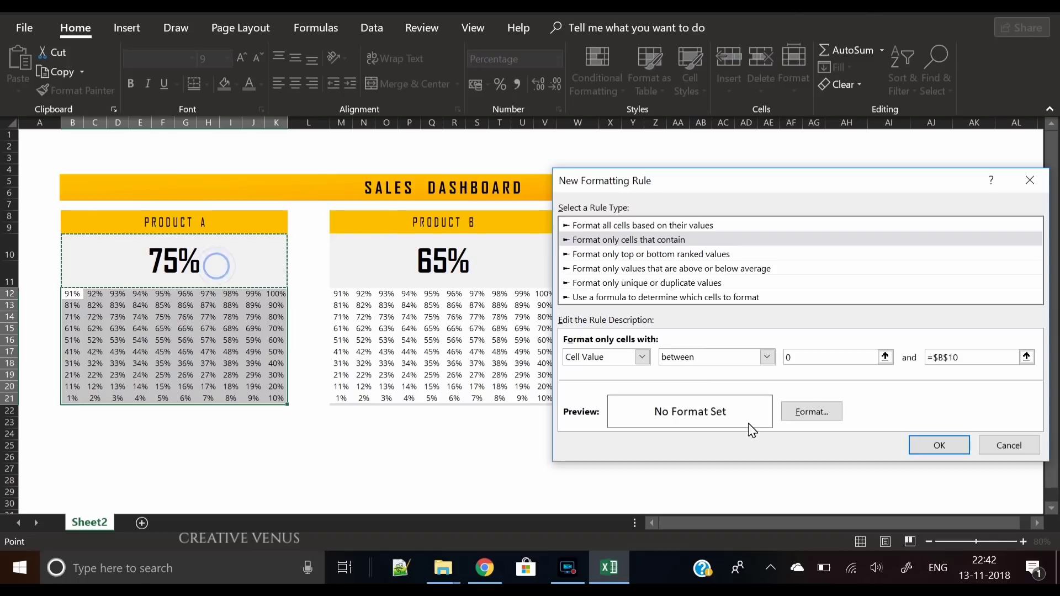
# Give the rule a gold fill and gold font colour, and apply it
pyautogui.click(821, 409)
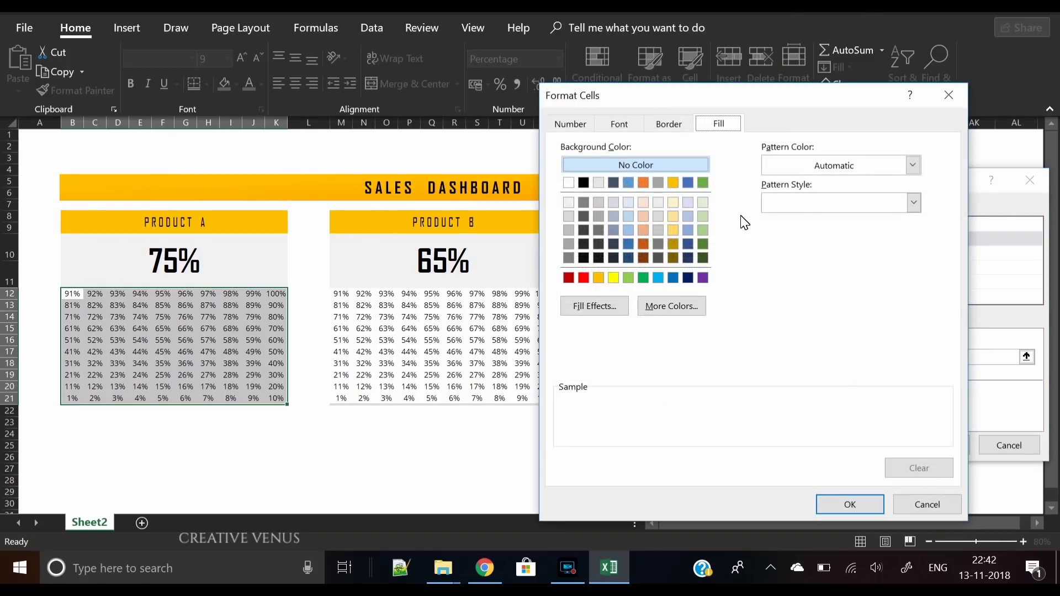
pyautogui.click(672, 183)
pyautogui.click(619, 124)
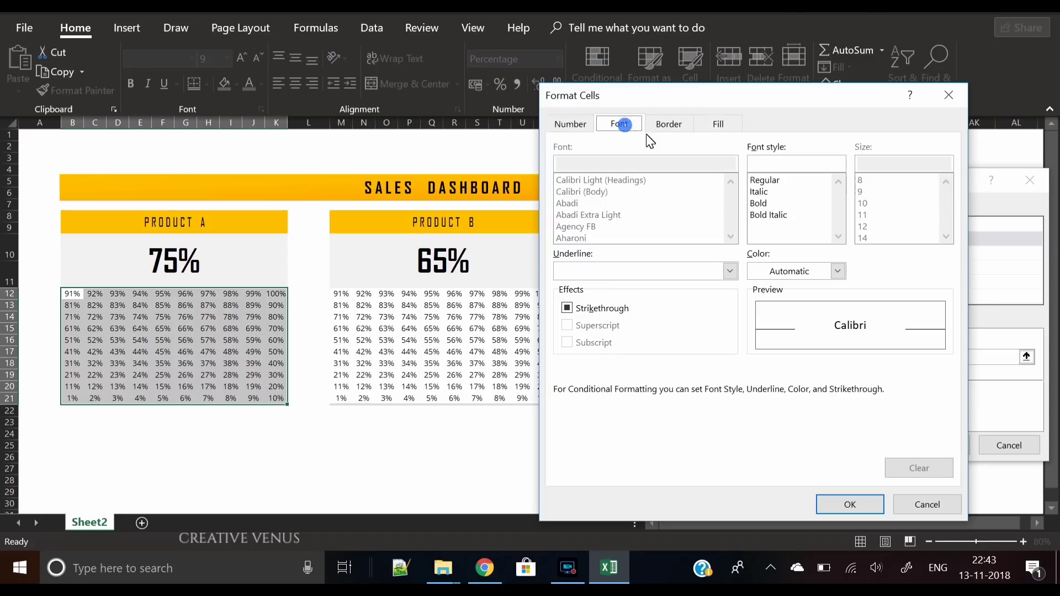
pyautogui.click(839, 271)
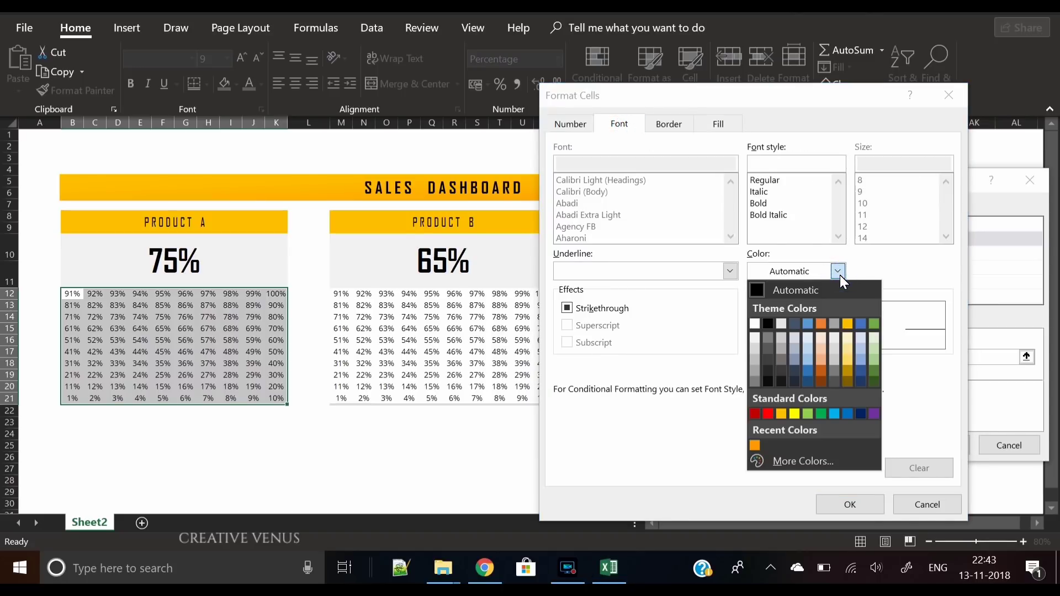
pyautogui.click(850, 326)
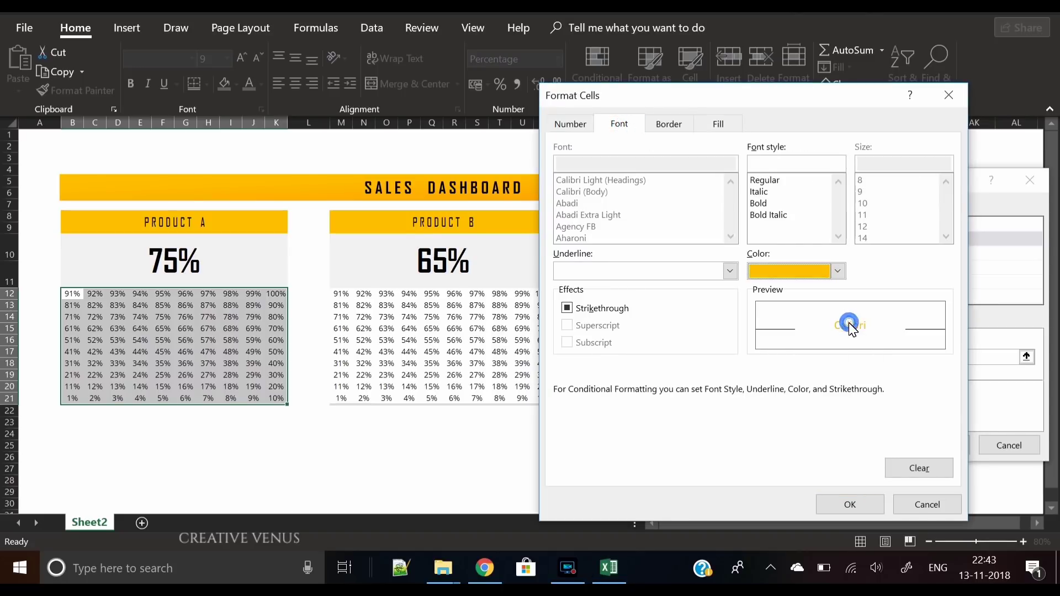
pyautogui.click(850, 505)
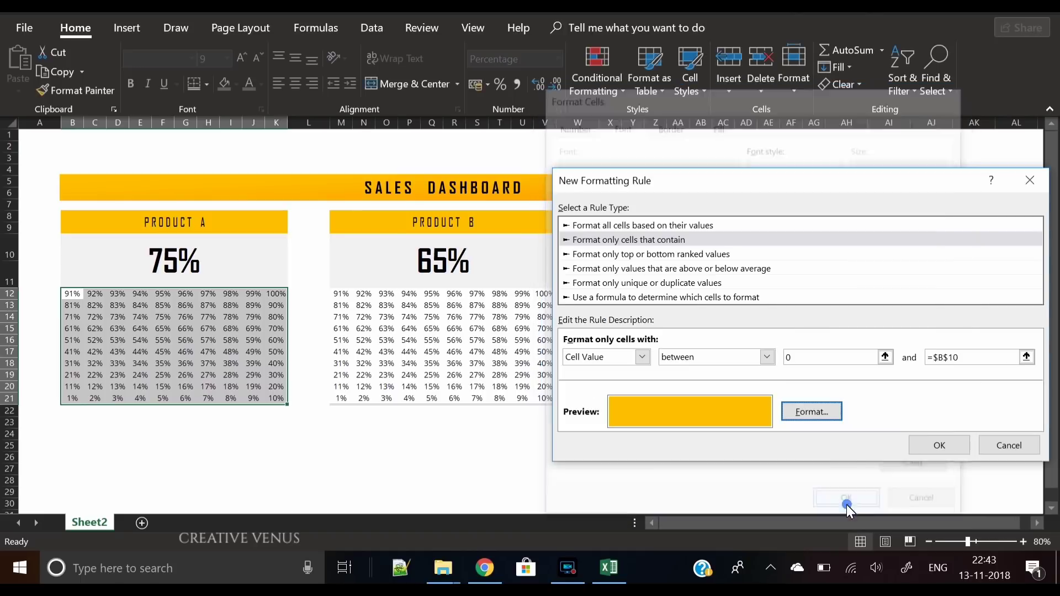
pyautogui.click(938, 448)
pyautogui.click(387, 457)
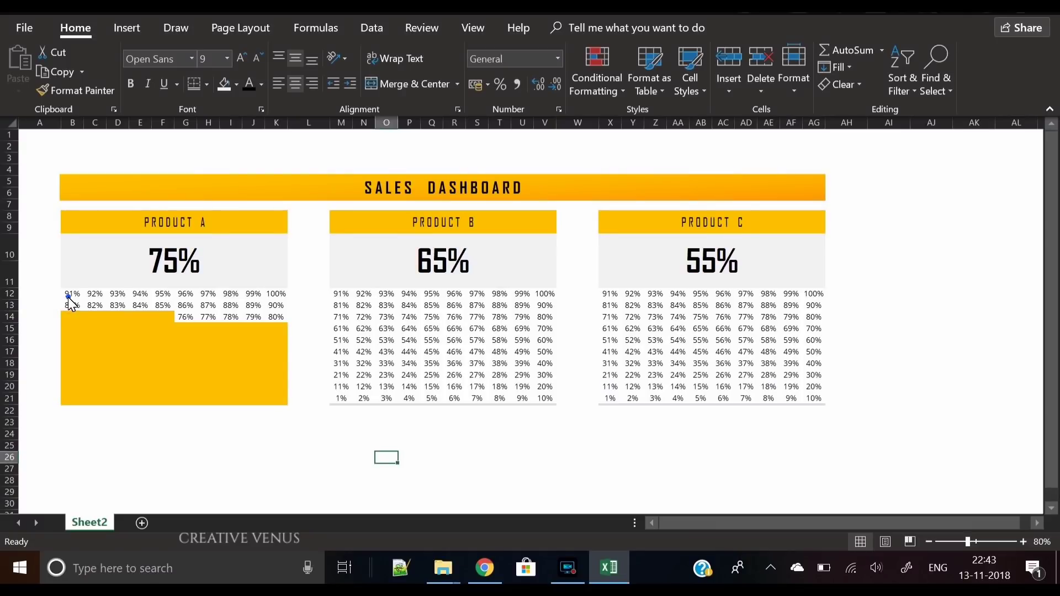
# Set Product A's grid B12:K21 font colour to white so the percentage numbers are hidden
pyautogui.moveTo(66, 301); pyautogui.dragTo(274, 316)
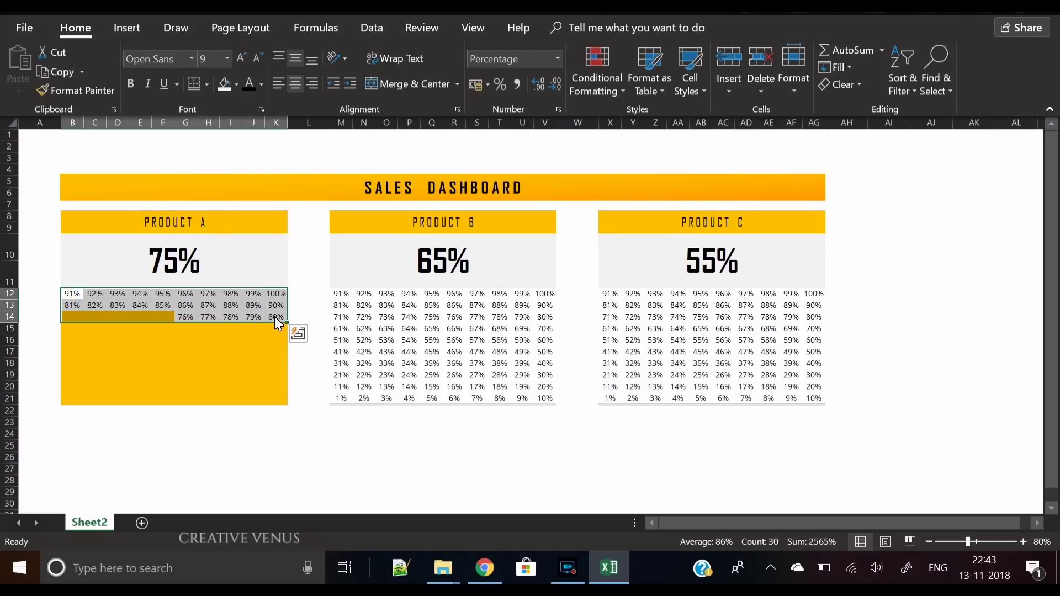
pyautogui.moveTo(68, 297); pyautogui.dragTo(281, 403)
pyautogui.click(260, 79)
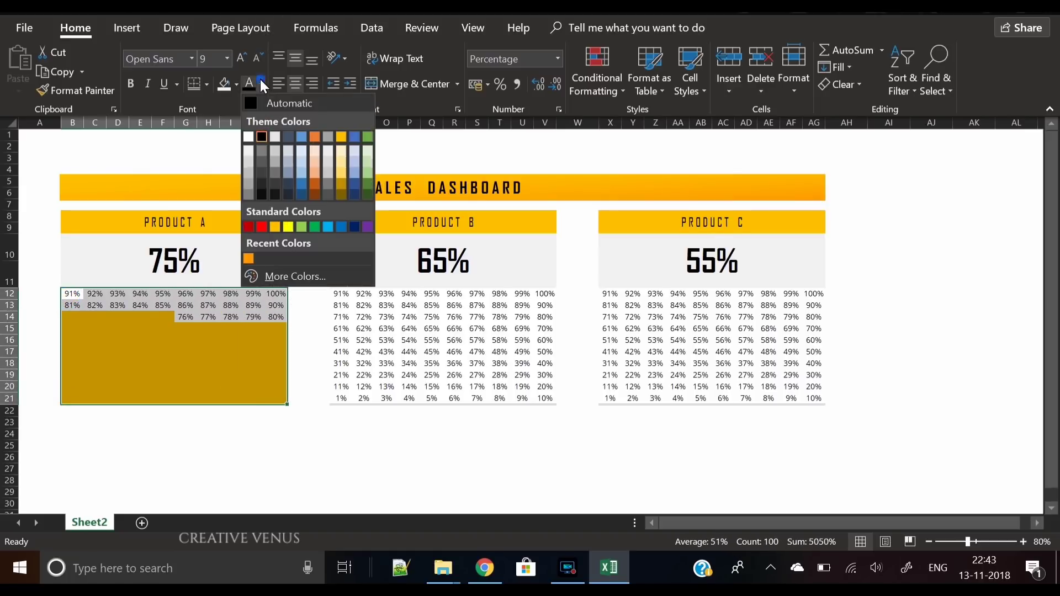
pyautogui.click(247, 139)
pyautogui.click(253, 458)
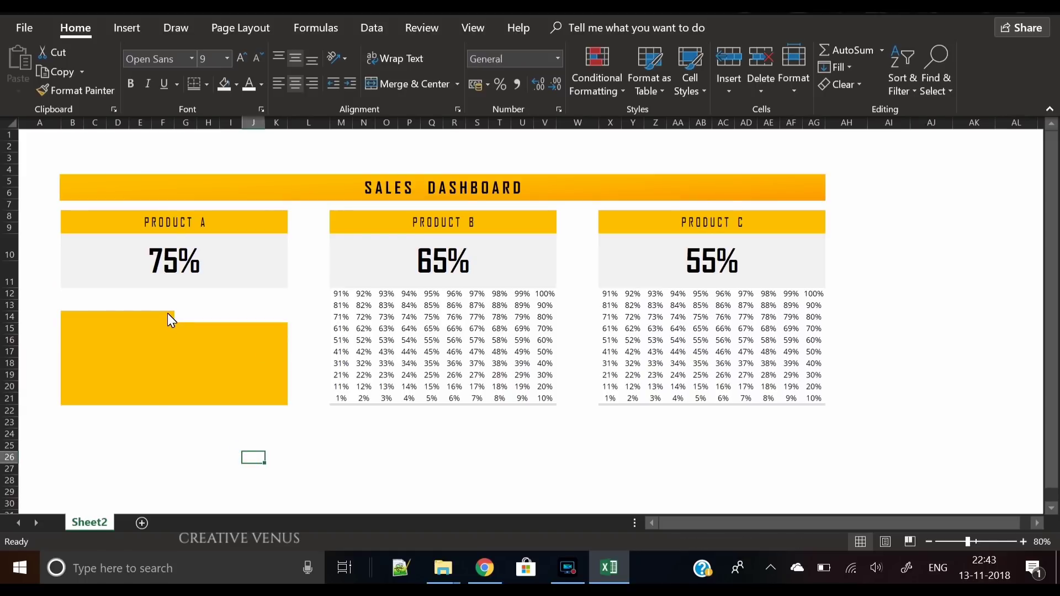
pyautogui.moveTo(68, 291); pyautogui.dragTo(277, 392)
# Start a new rule on the grid for cell value equal to =$B$10
pyautogui.click(604, 78)
pyautogui.click(630, 279)
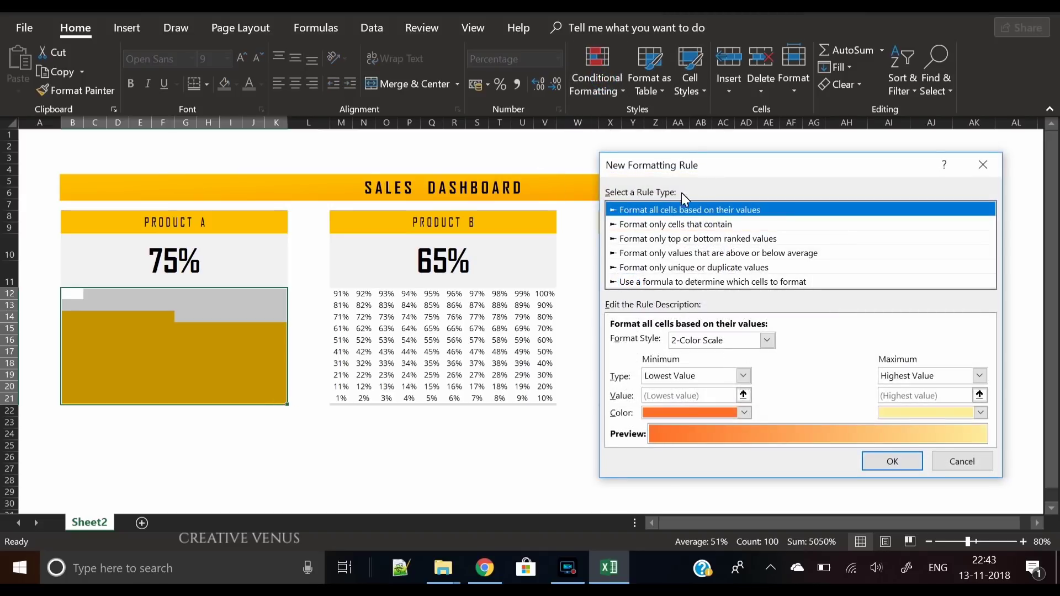
pyautogui.click(677, 225)
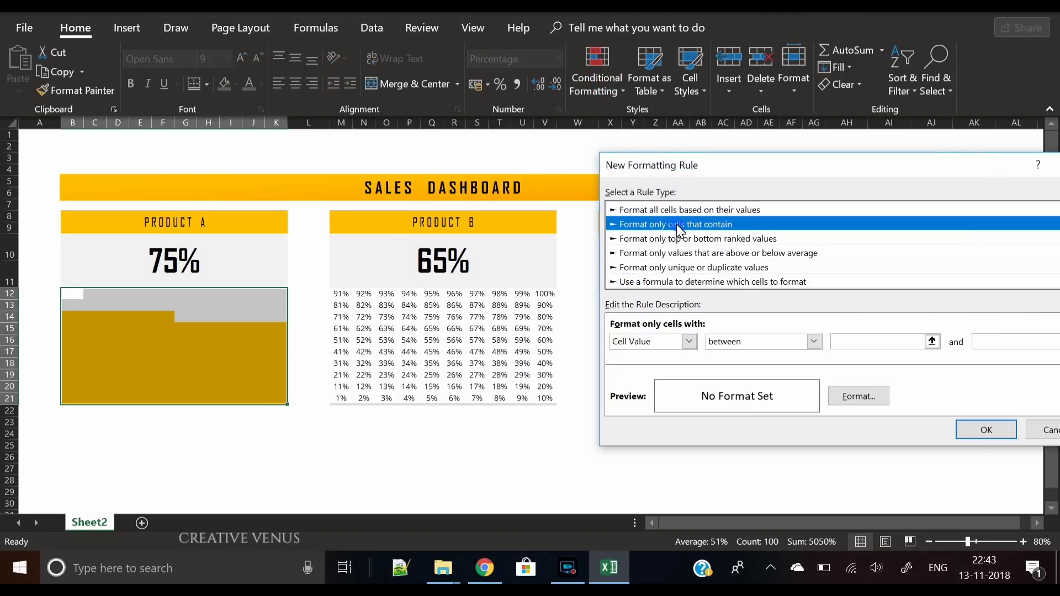
pyautogui.click(754, 341)
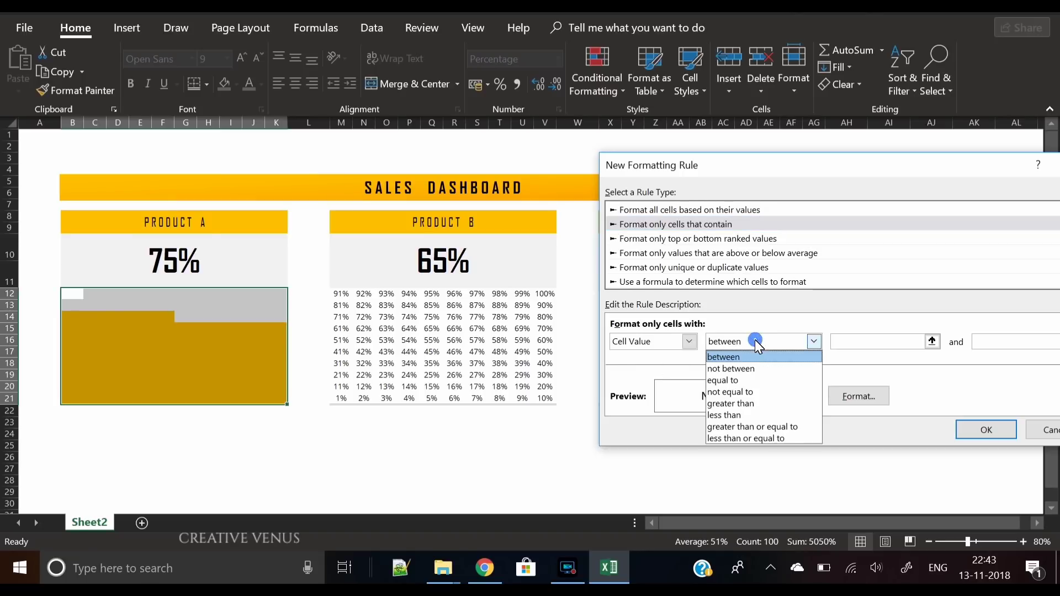
pyautogui.click(734, 382)
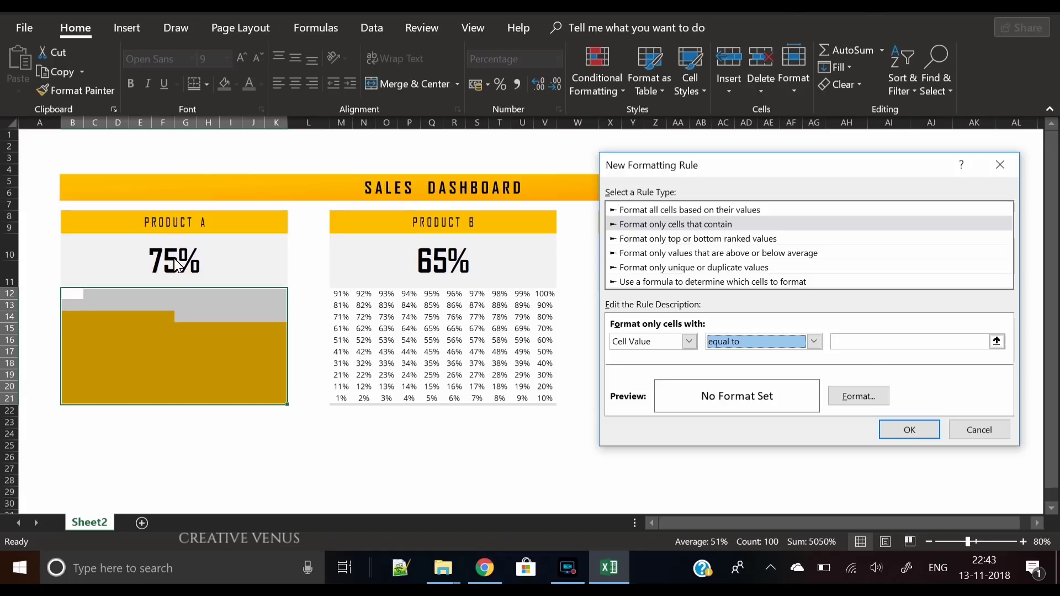
pyautogui.click(872, 341)
pyautogui.click(214, 257)
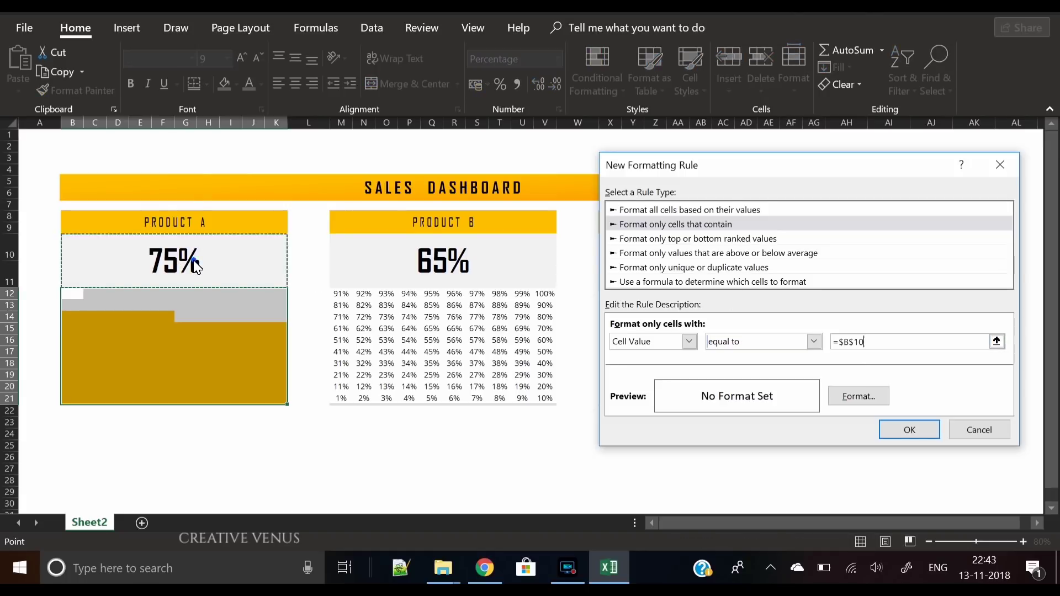
# Format matching cells with white font and apply the rule
pyautogui.click(870, 404)
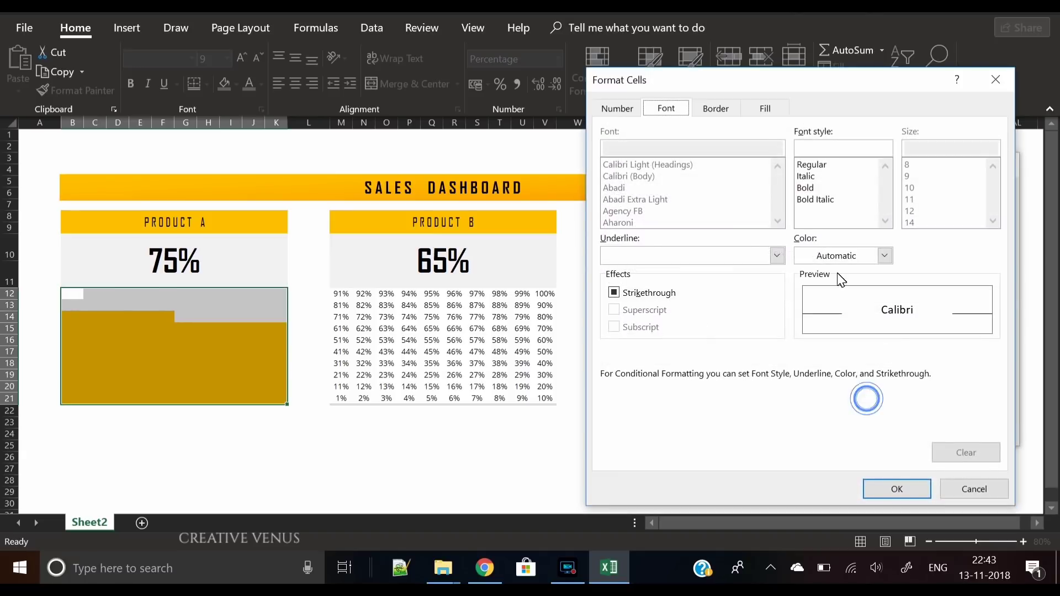
pyautogui.click(885, 256)
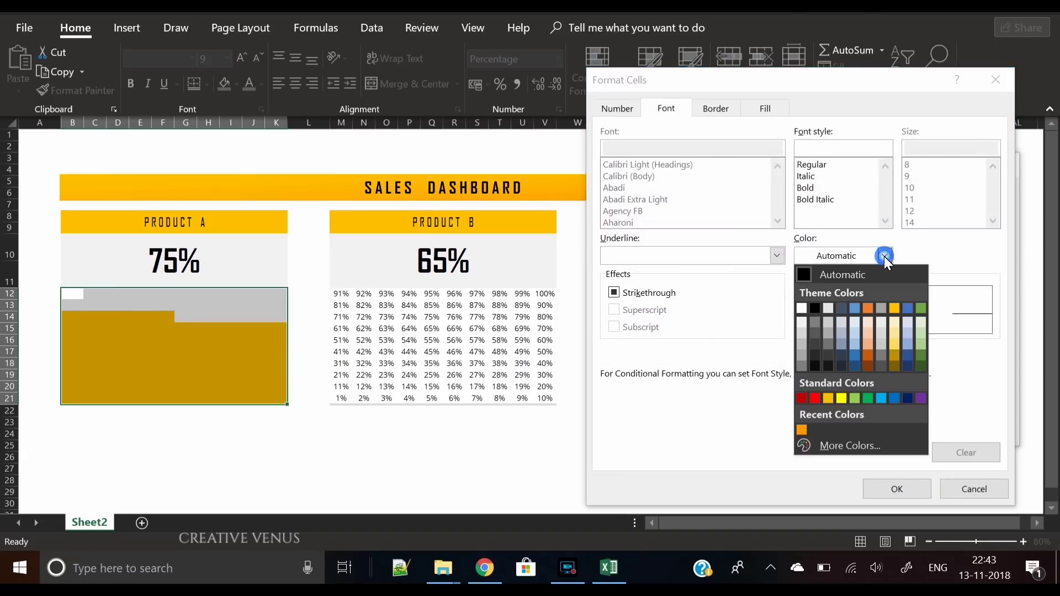
pyautogui.click(800, 307)
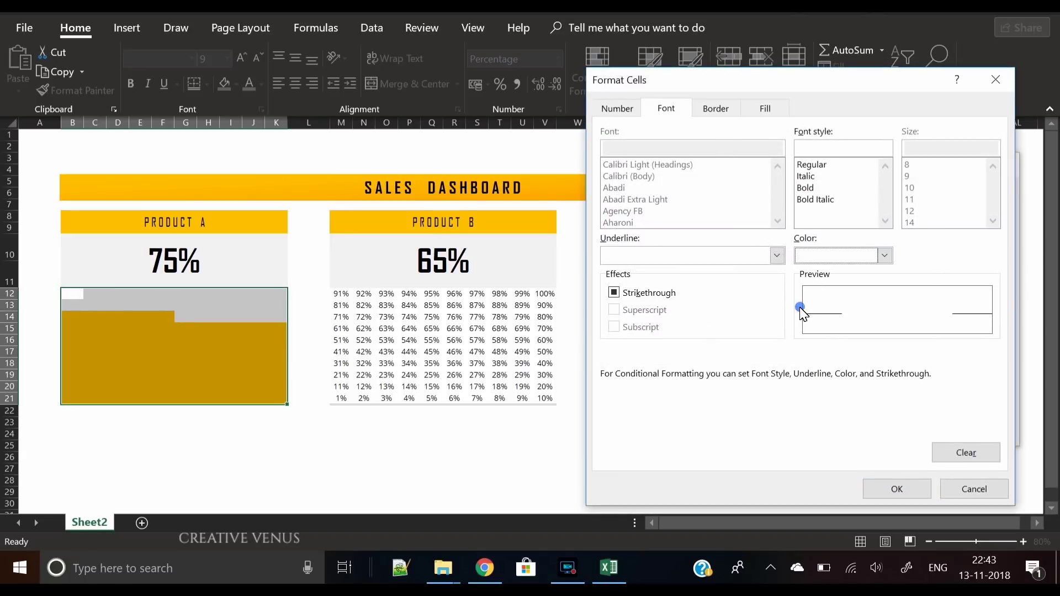
pyautogui.click(900, 491)
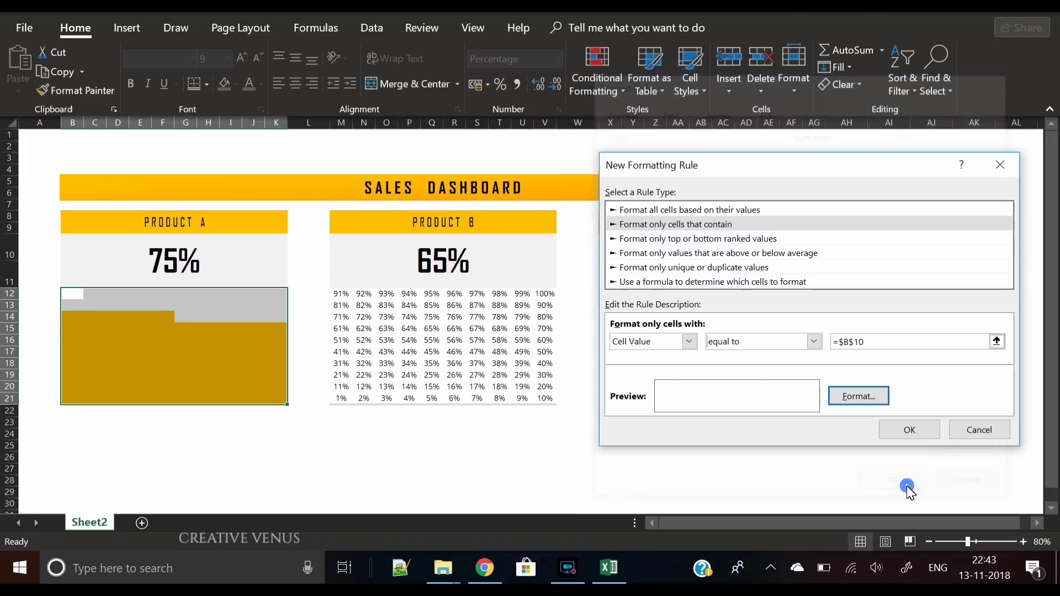
pyautogui.click(910, 430)
pyautogui.click(482, 447)
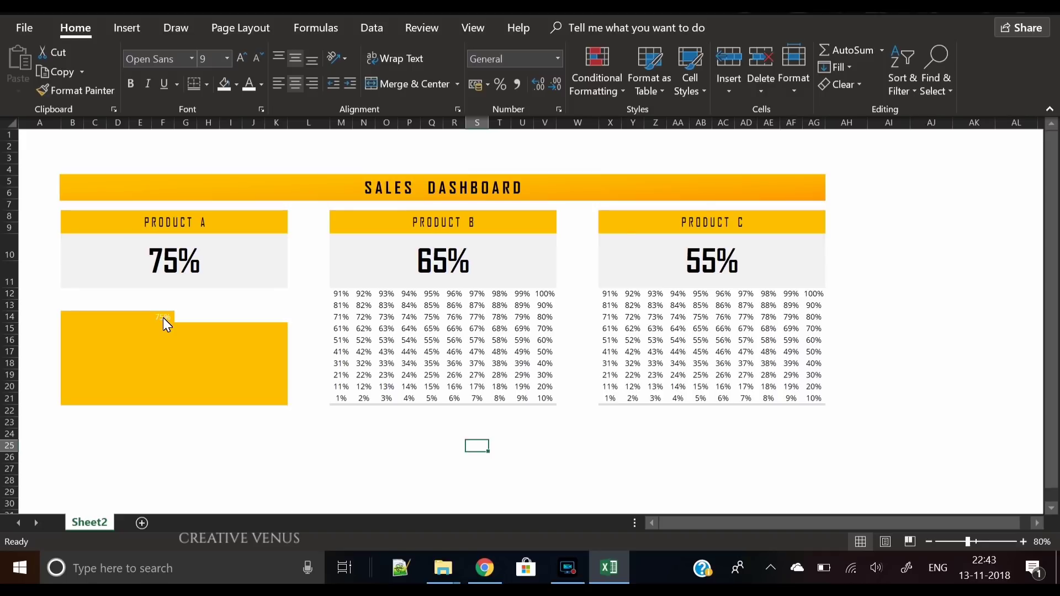
# Edit the =$B$10 rule in Manage Rules so its font colour is black
pyautogui.moveTo(76, 293); pyautogui.dragTo(276, 411)
pyautogui.click(592, 86)
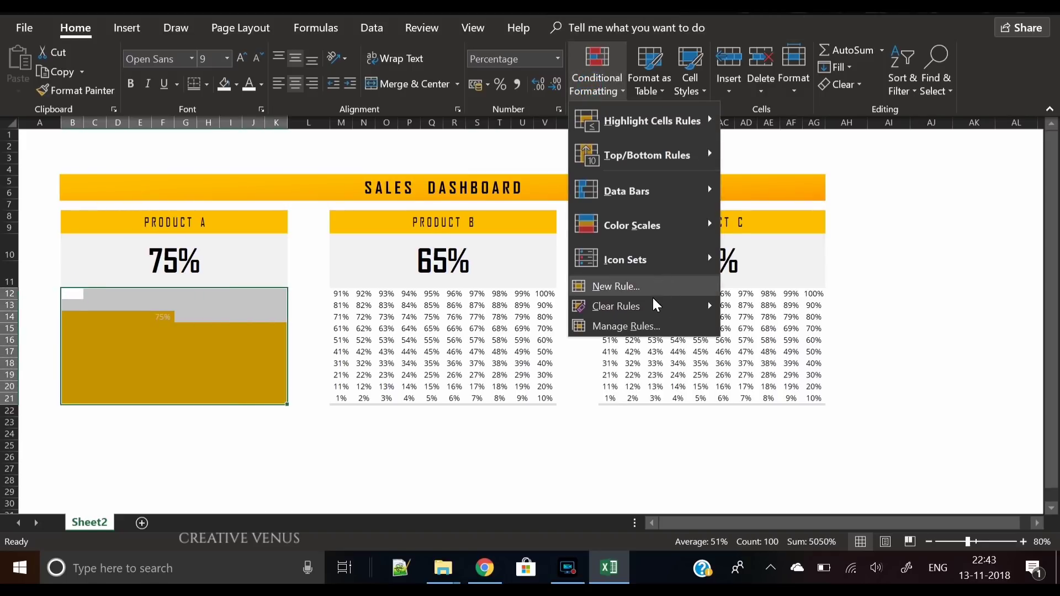
pyautogui.click(645, 325)
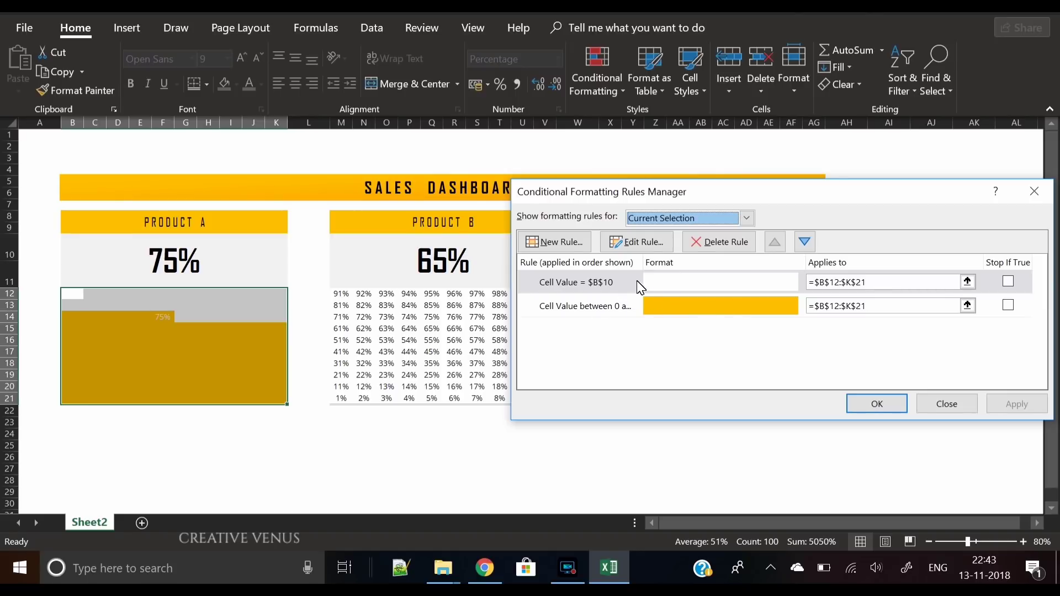
pyautogui.click(685, 284)
pyautogui.click(656, 243)
pyautogui.click(842, 399)
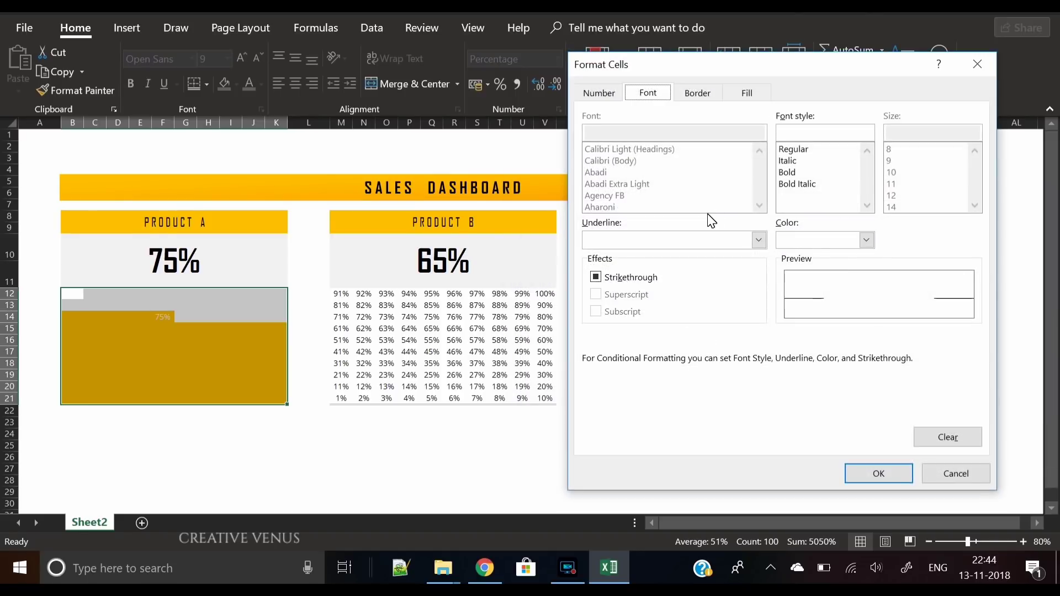
pyautogui.click(867, 241)
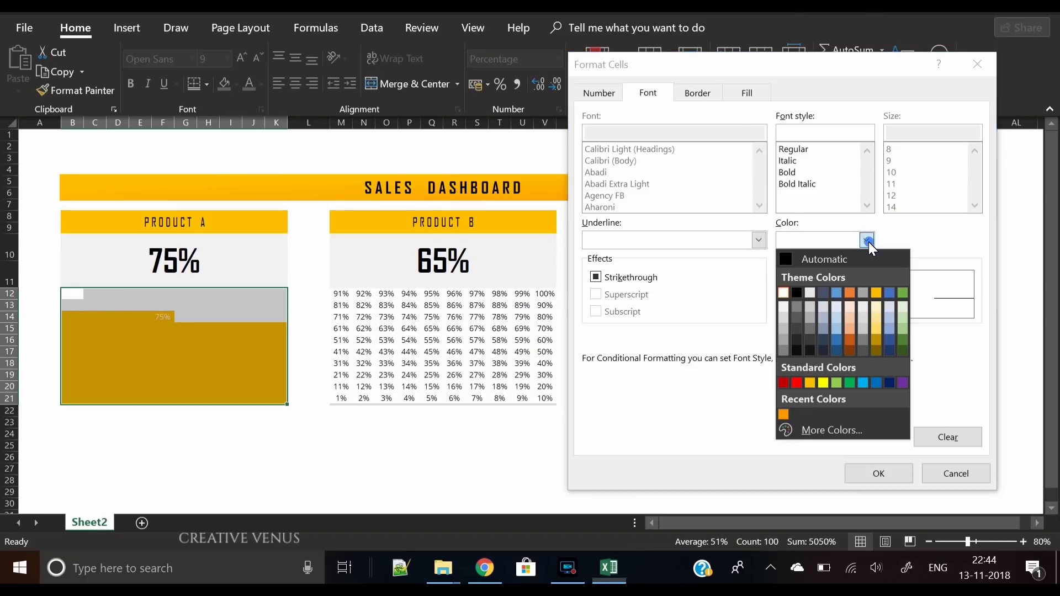
pyautogui.click(797, 292)
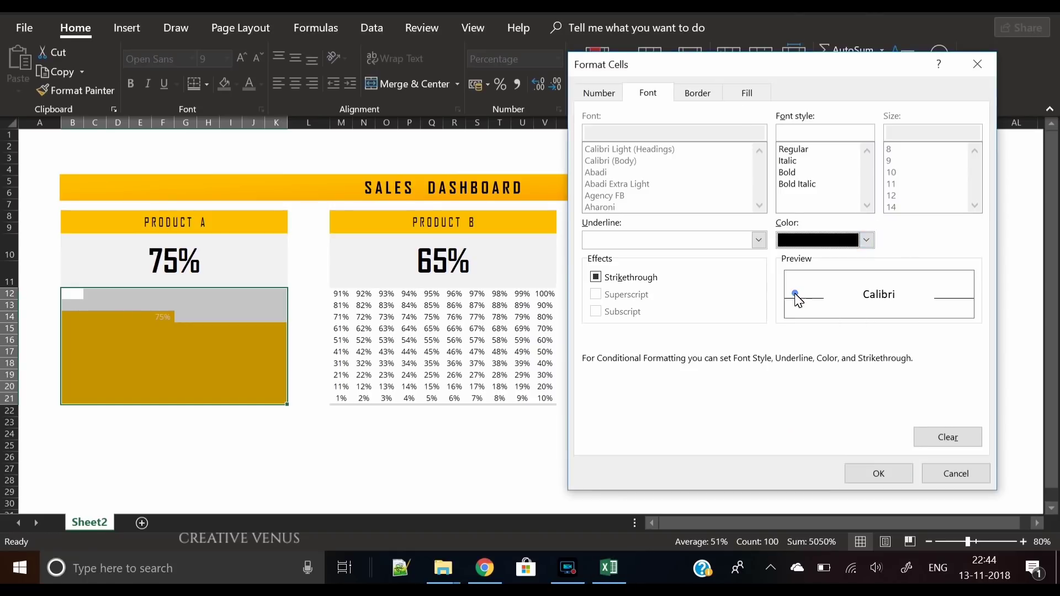
pyautogui.click(876, 474)
pyautogui.click(895, 436)
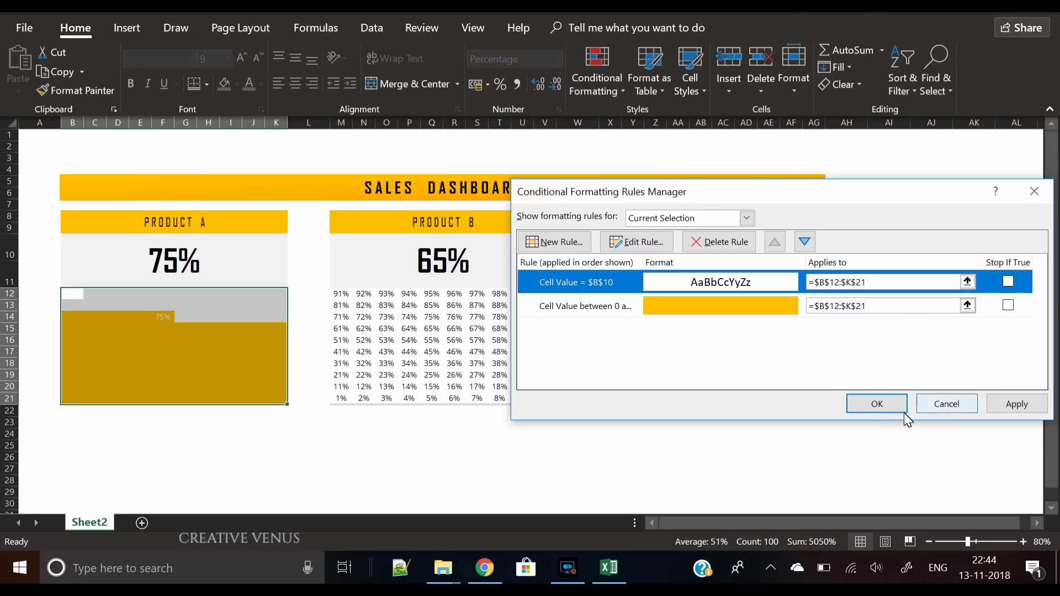
pyautogui.click(878, 405)
pyautogui.click(520, 446)
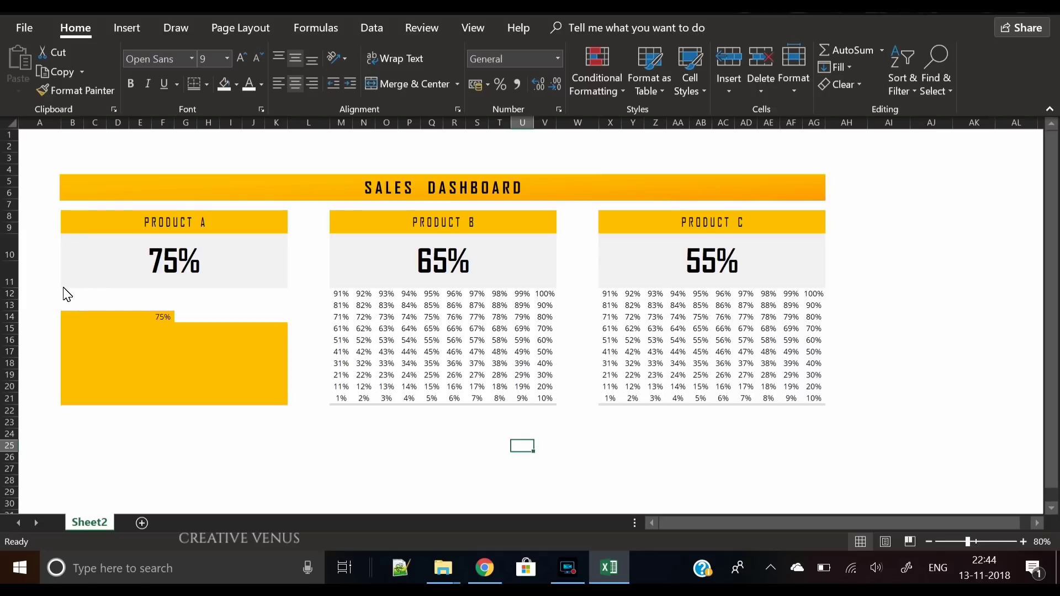
# Apply All Borders with white line colour to B12:K21
pyautogui.moveTo(62, 294); pyautogui.dragTo(278, 405)
pyautogui.click(206, 85)
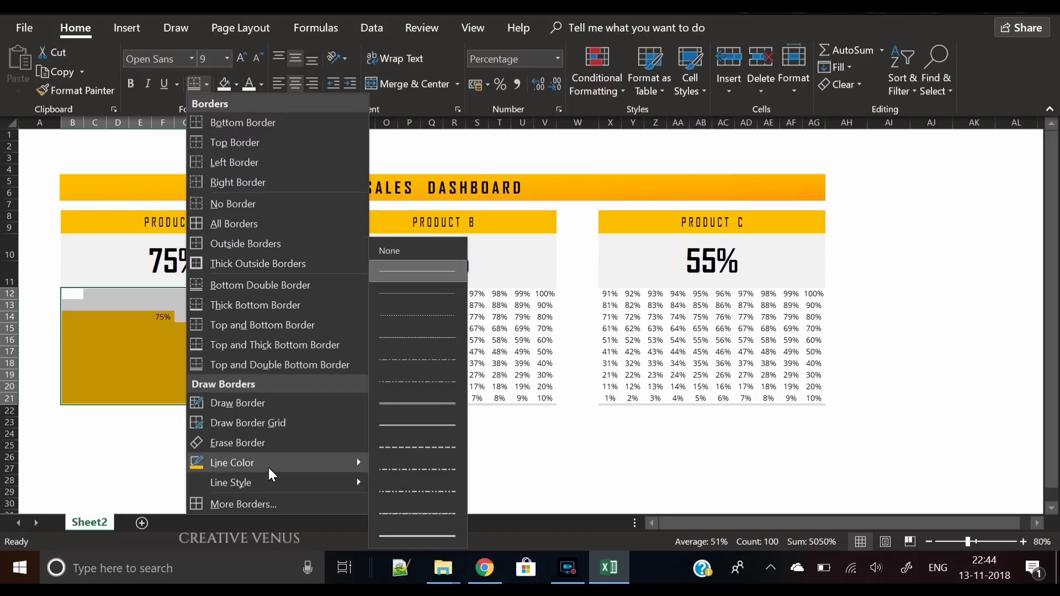
pyautogui.moveTo(270, 465)
pyautogui.click(375, 400)
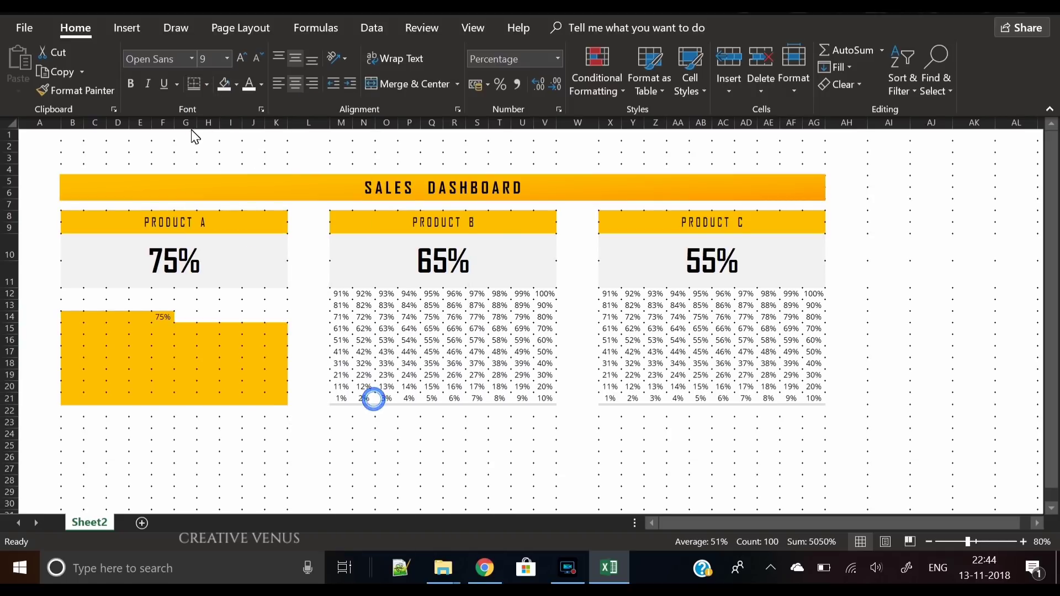
pyautogui.click(207, 82)
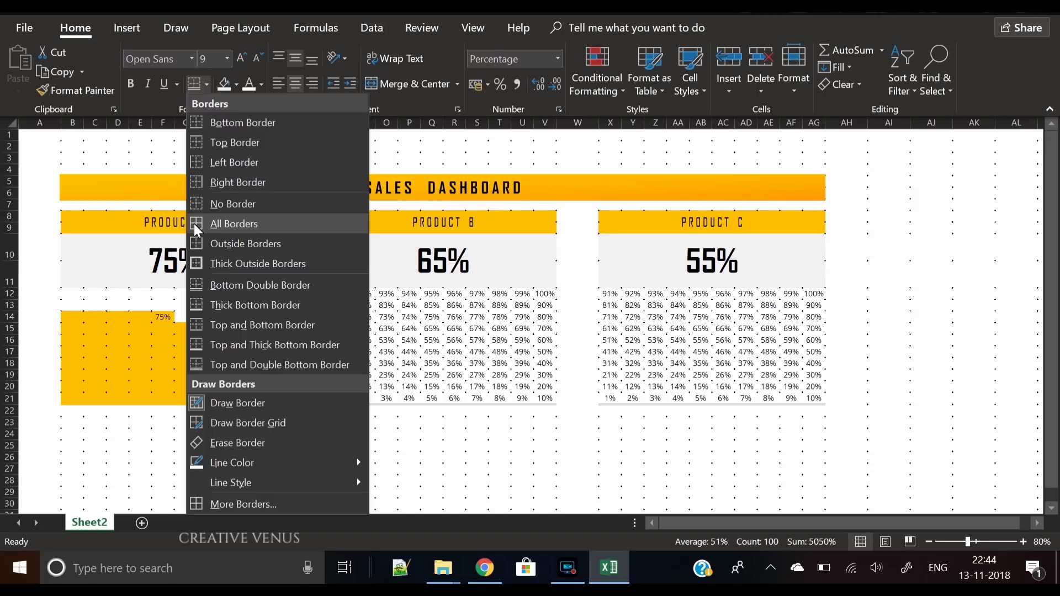
pyautogui.click(197, 226)
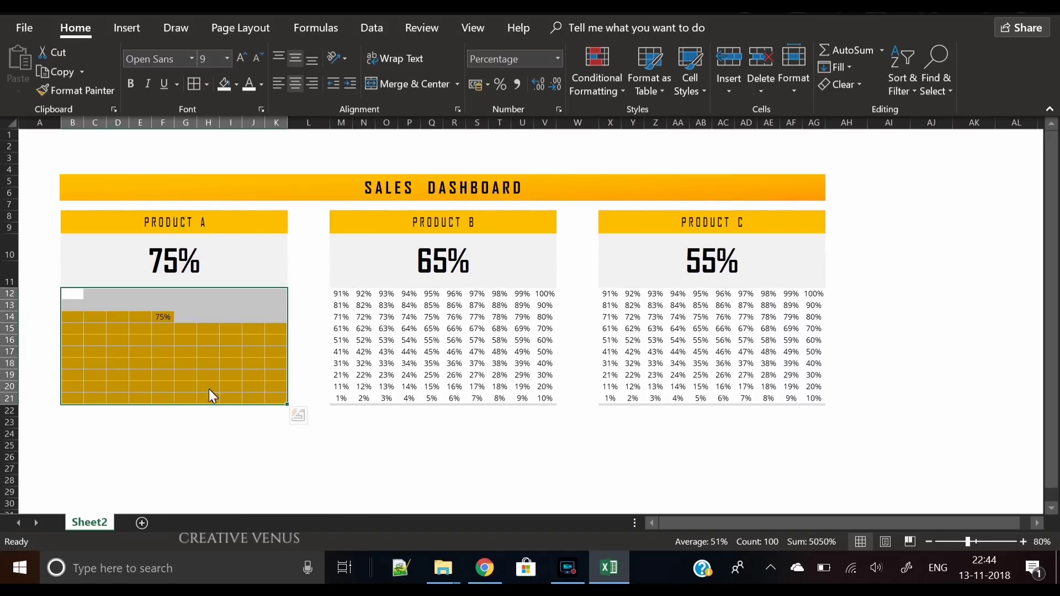
pyautogui.click(208, 462)
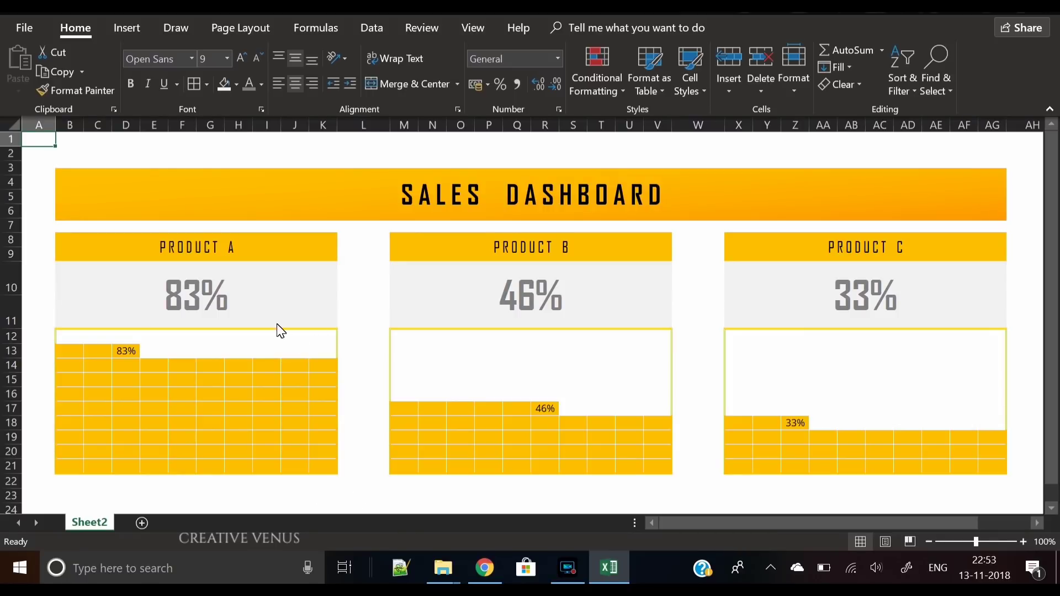
pyautogui.click(259, 308)
pyautogui.click(517, 299)
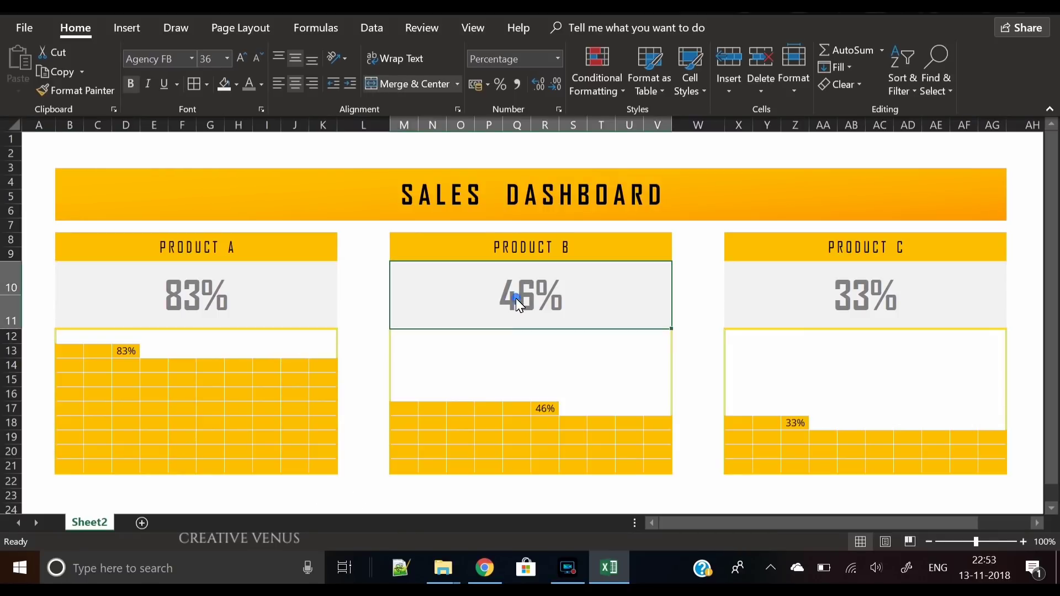
pyautogui.click(808, 309)
pyautogui.click(796, 365)
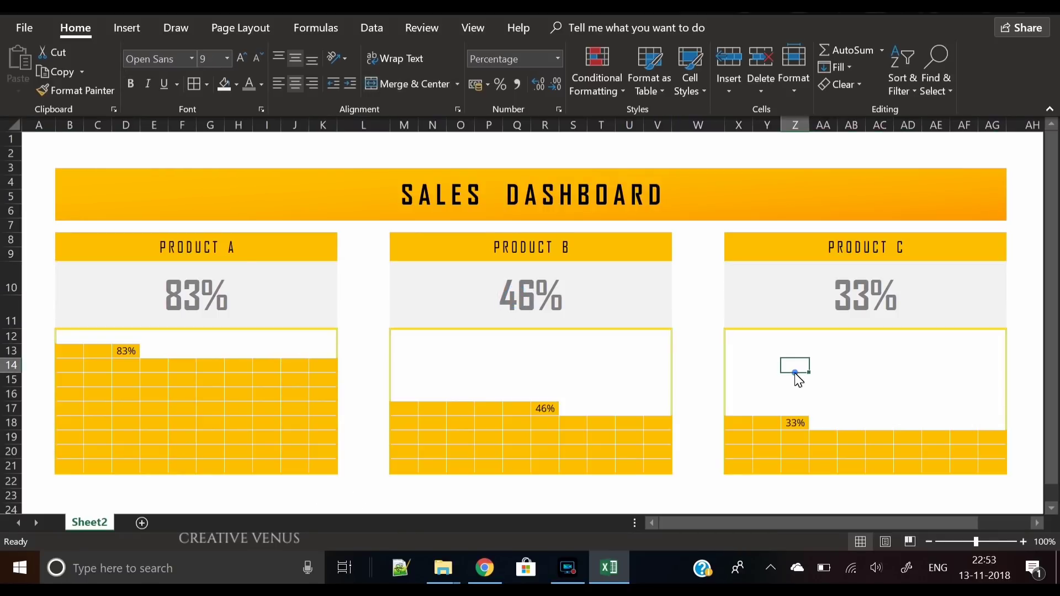
pyautogui.click(546, 366)
pyautogui.click(223, 354)
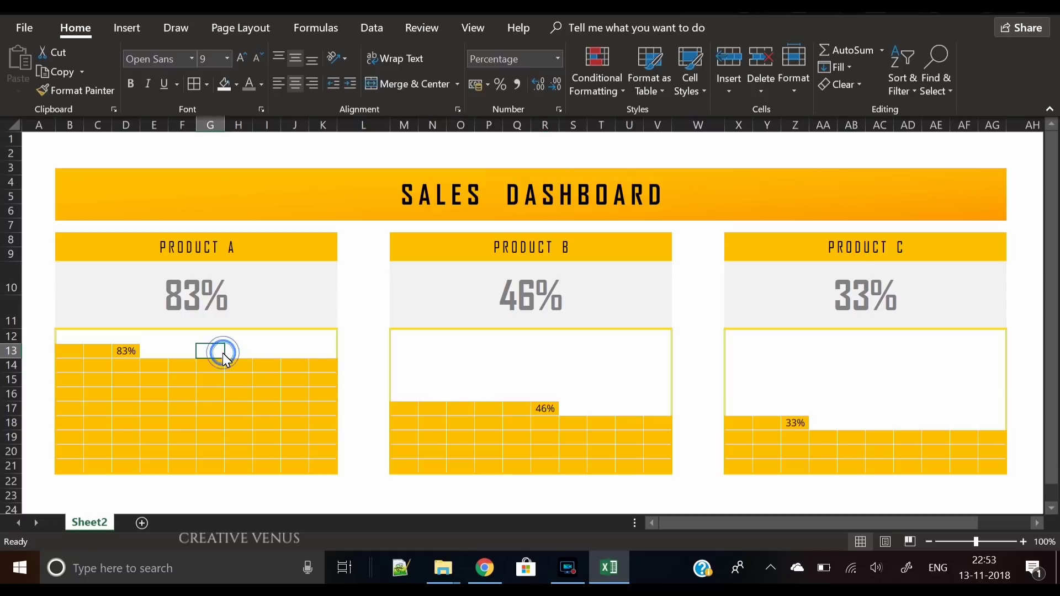